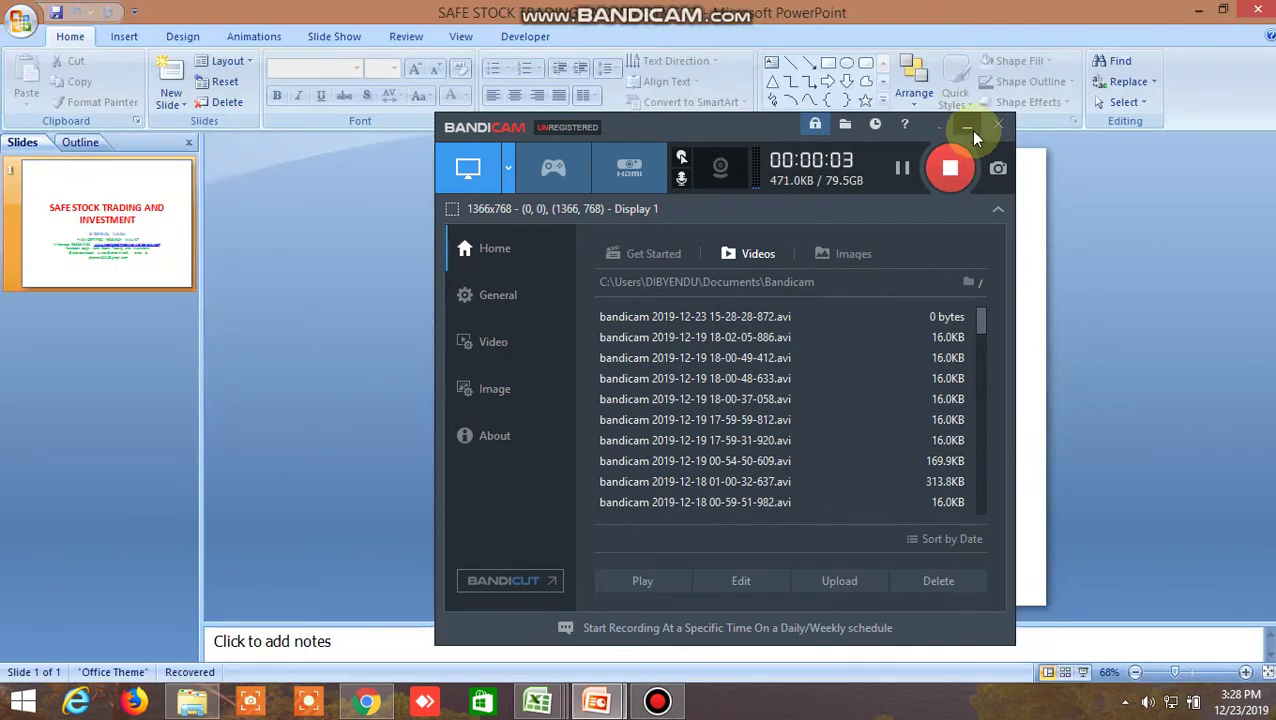
- Bring the DISCALAIMER presentation forward, then switch to the BUY SELL LEVEL CUM SCREENER workbook
click(964, 126)
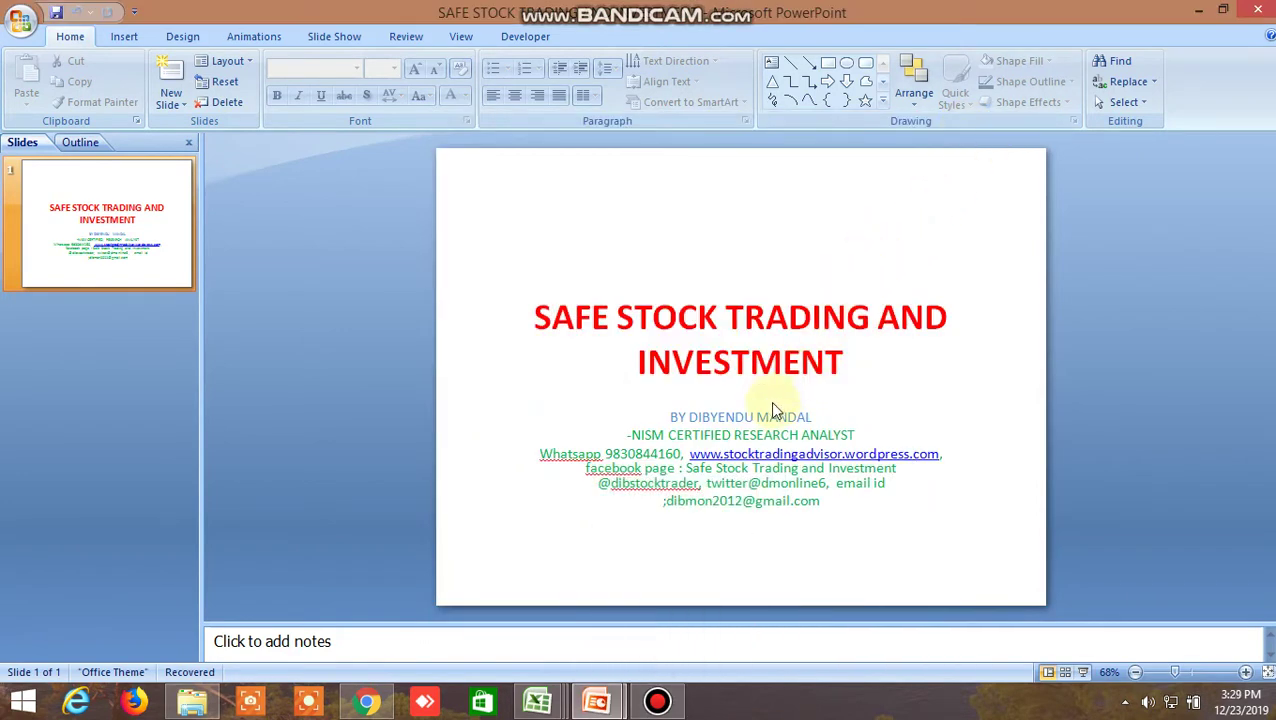
click(596, 701)
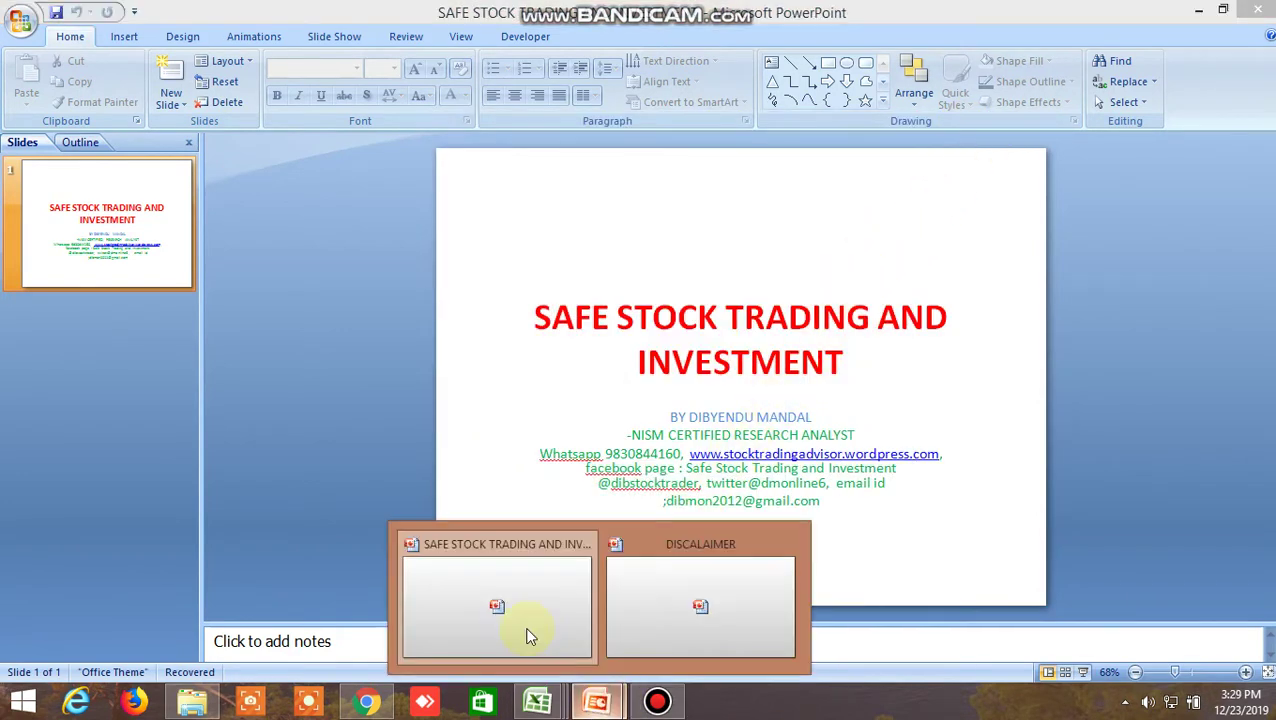
click(718, 630)
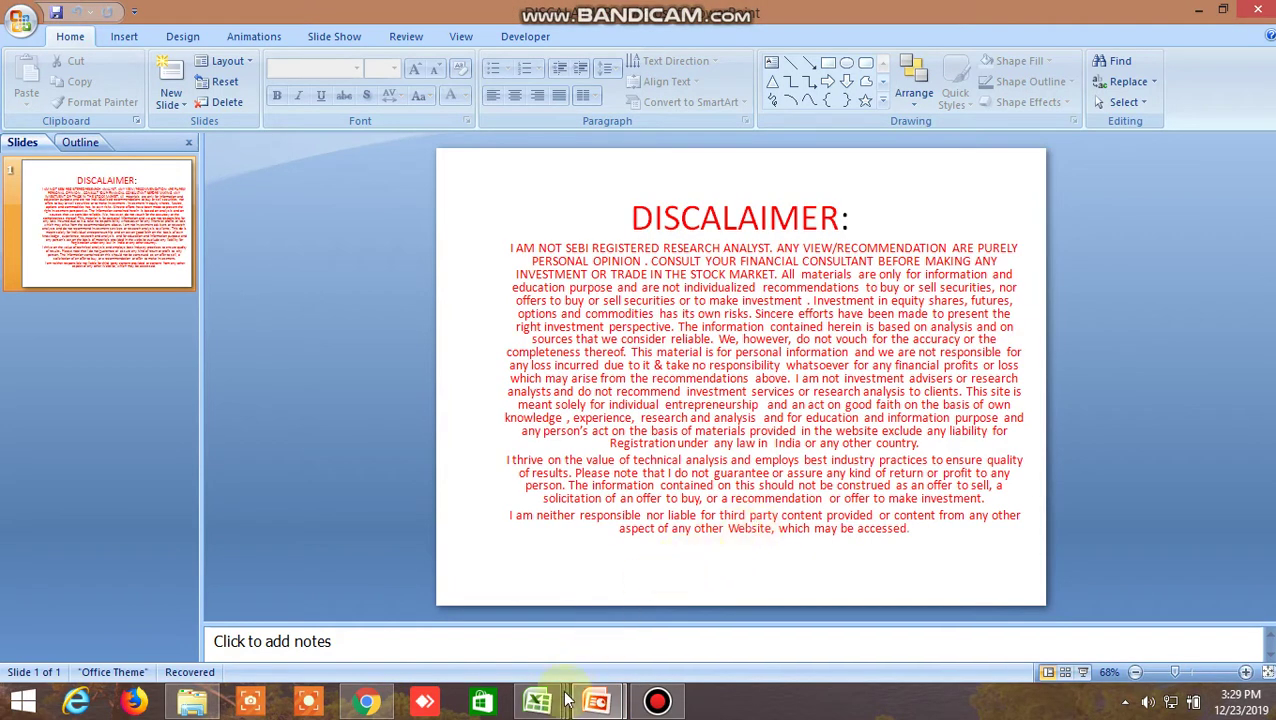
mouse_move(537, 702)
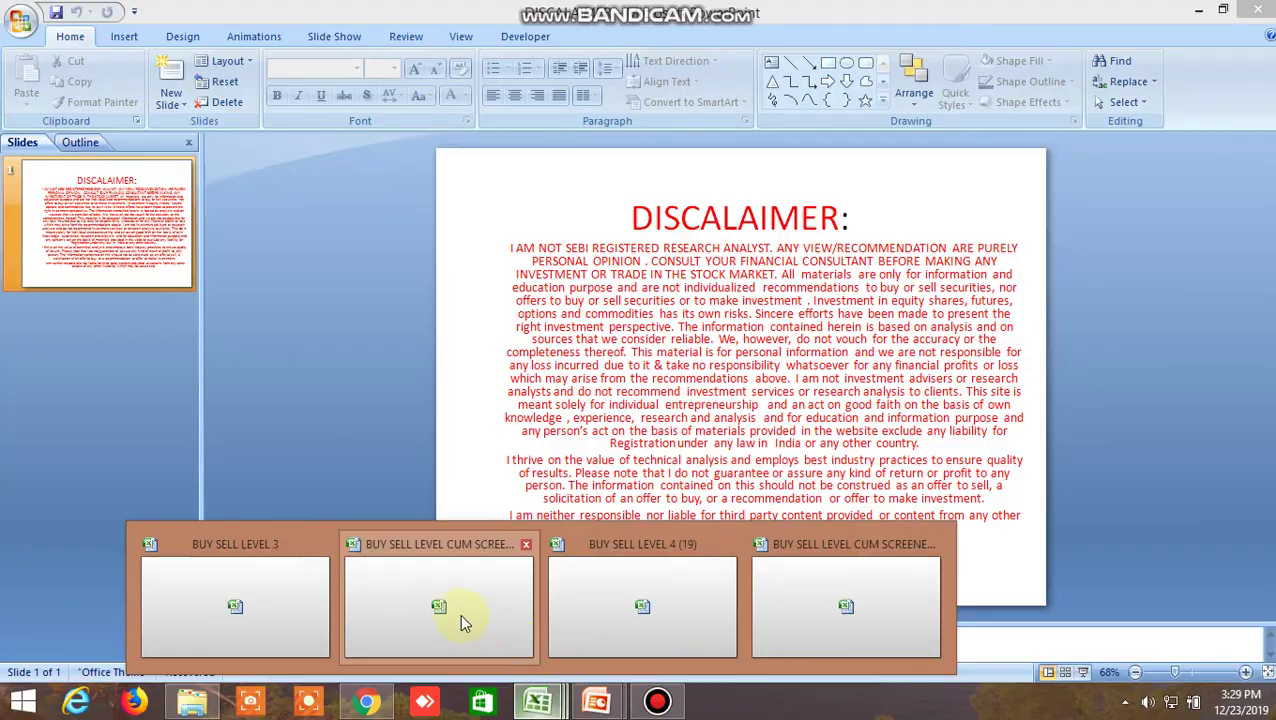
click(460, 613)
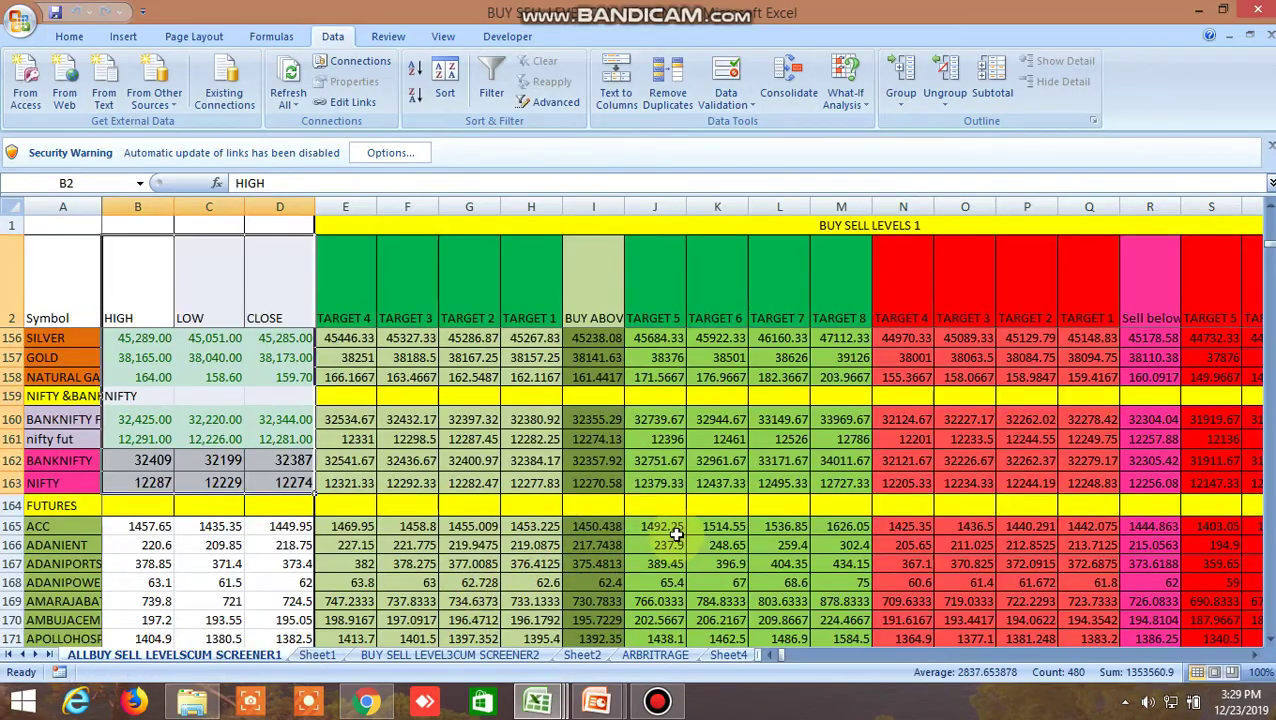
- Scroll the BUY SELL LEVELS 1 sheet up from row 156 to row 3, starting at ACC
scroll(676, 535, up, 8)
scroll(676, 535, up, 8)
scroll(676, 535, up, 9)
scroll(676, 535, up, 8)
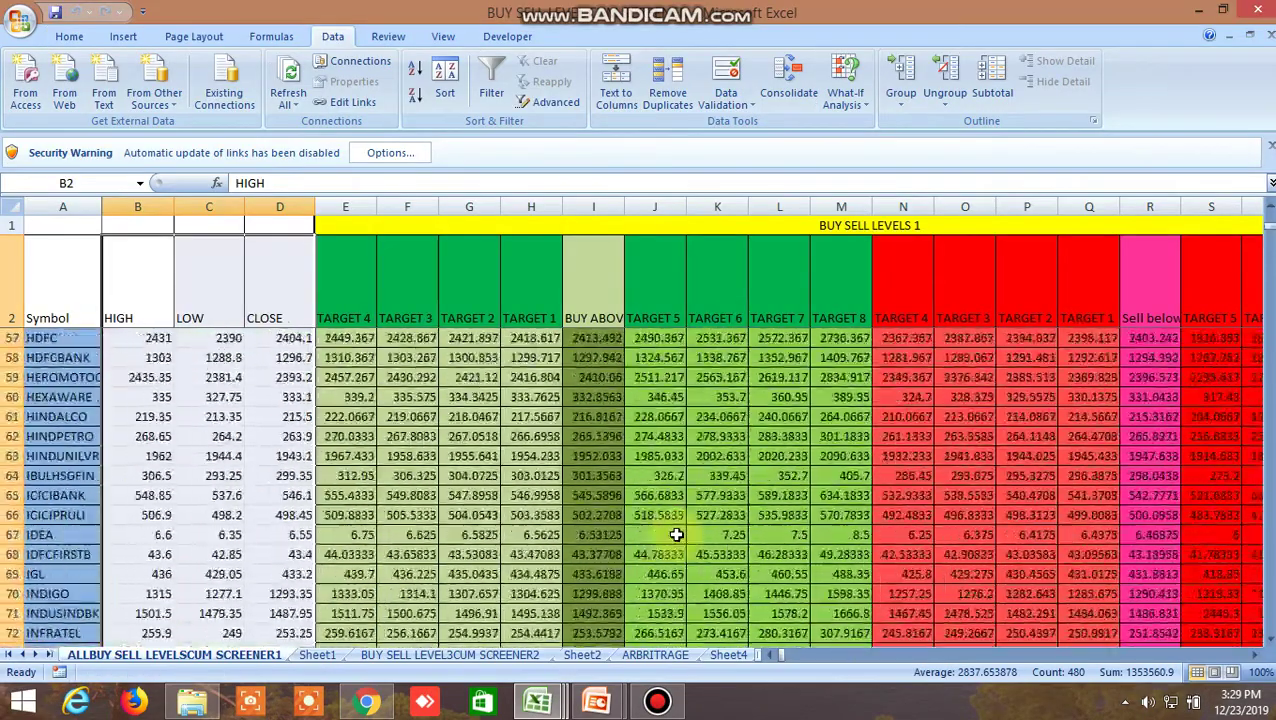
scroll(676, 535, up, 9)
scroll(676, 535, up, 9)
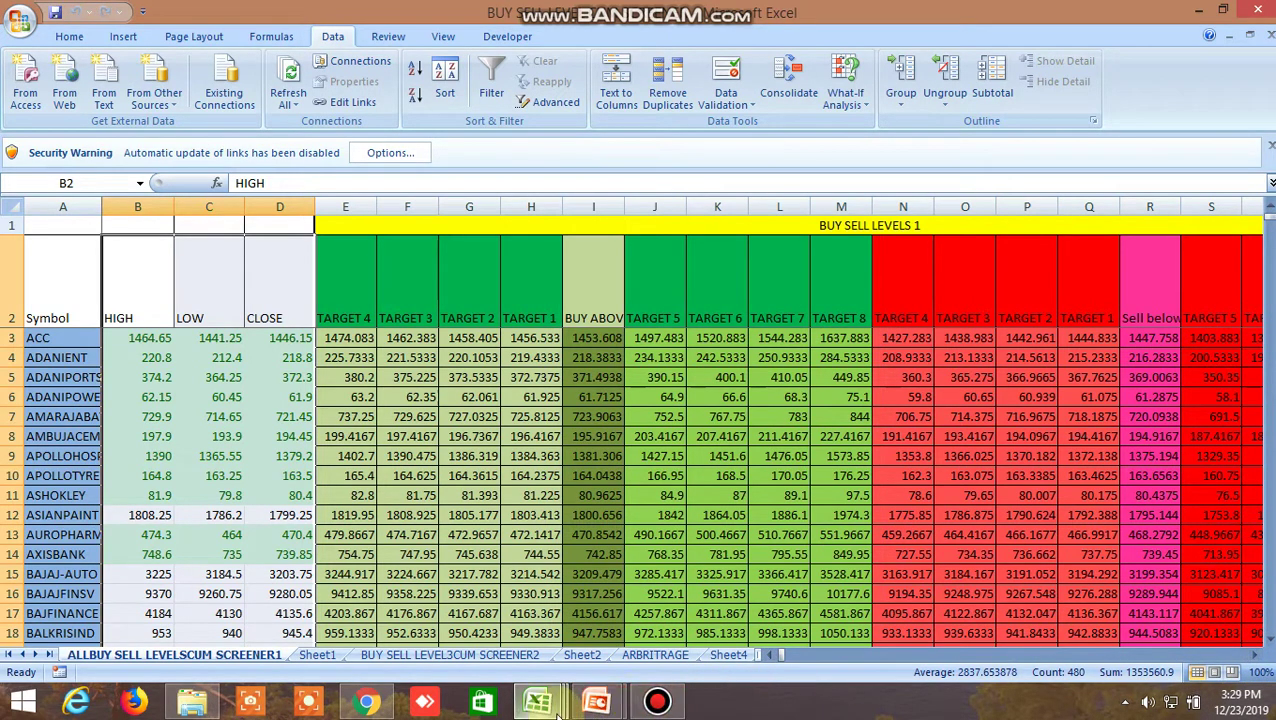
mouse_move(538, 702)
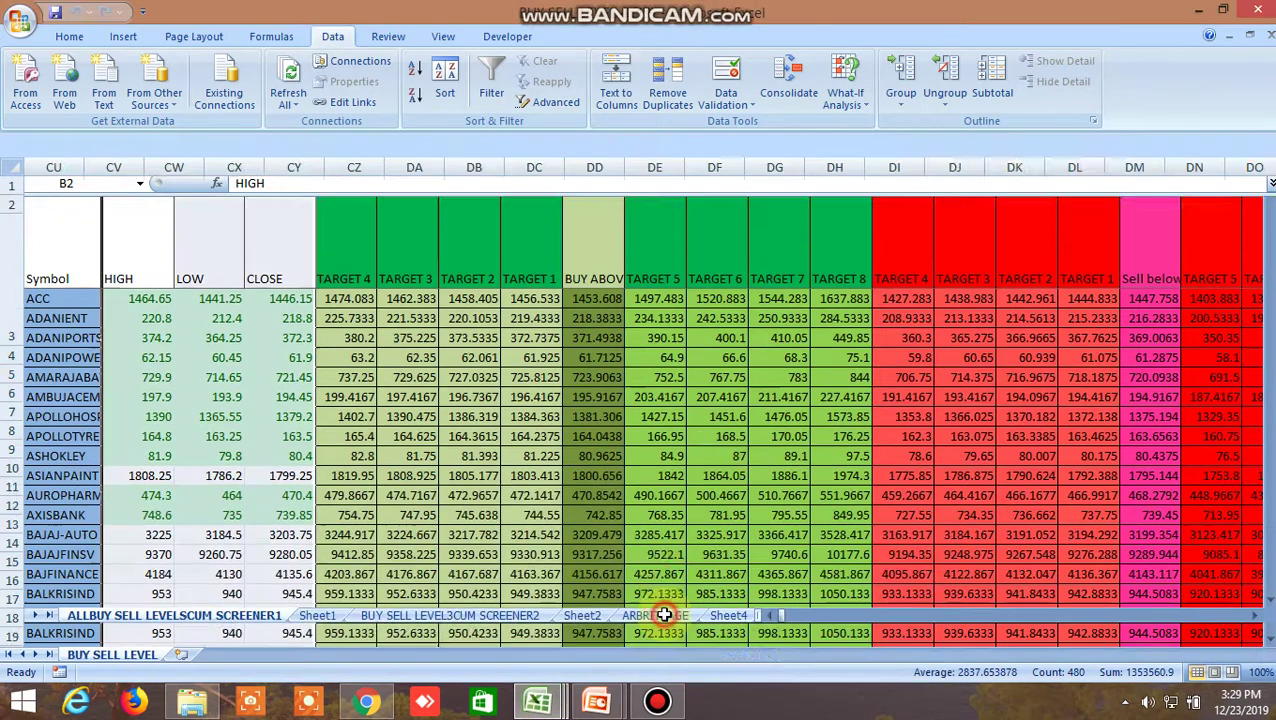
- Glance at the other level workbook, then scroll the screener to the Price Channel and Ichimoku Cloud columns (FV–GN)
click(667, 622)
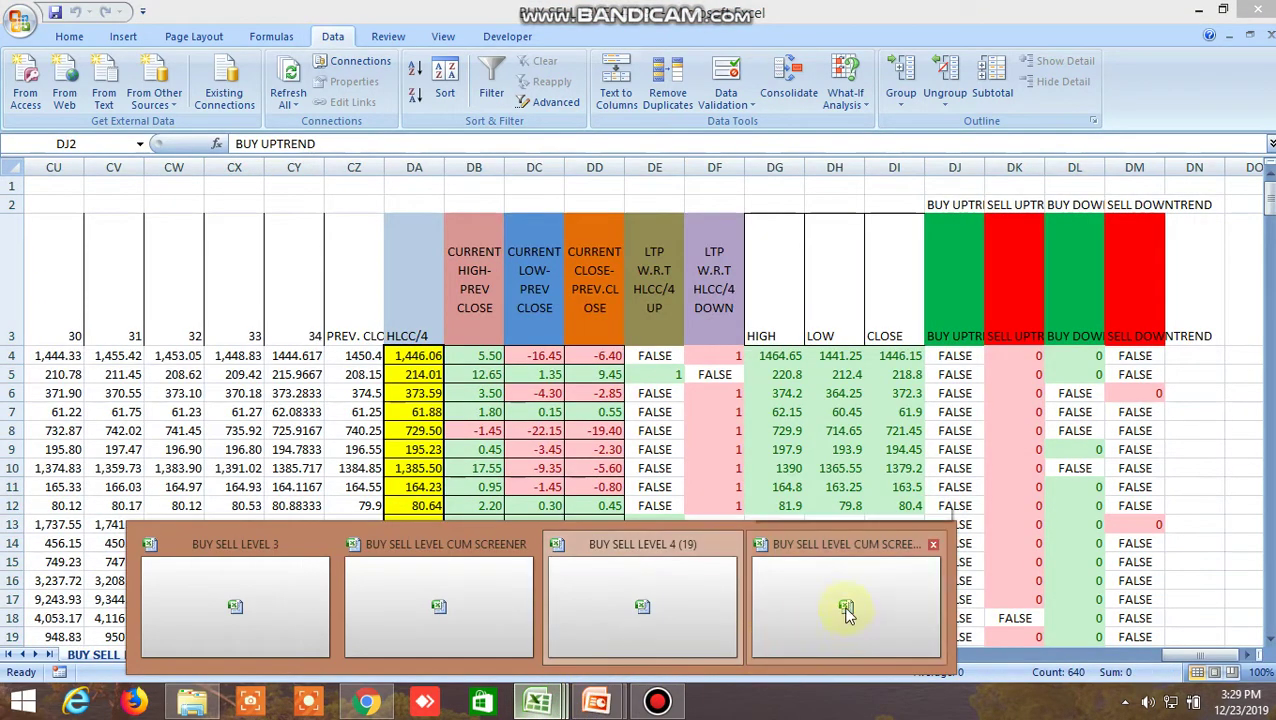
click(845, 612)
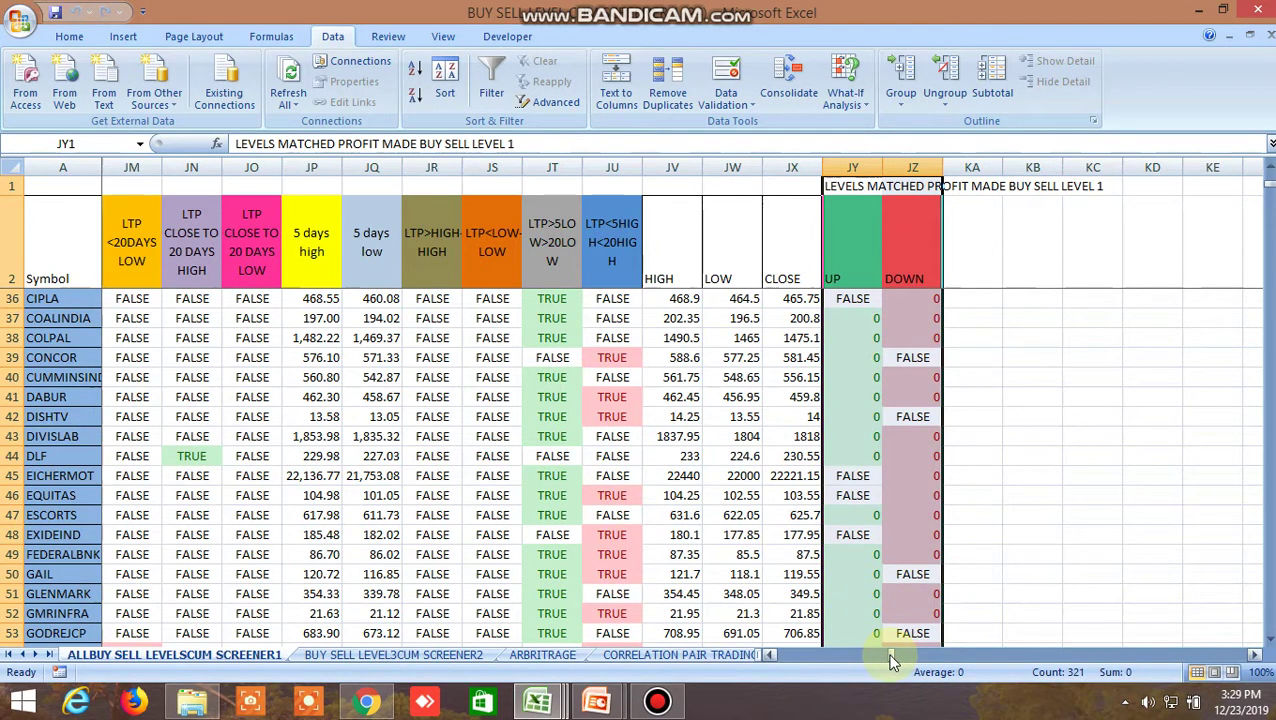
drag(893, 660, 779, 660)
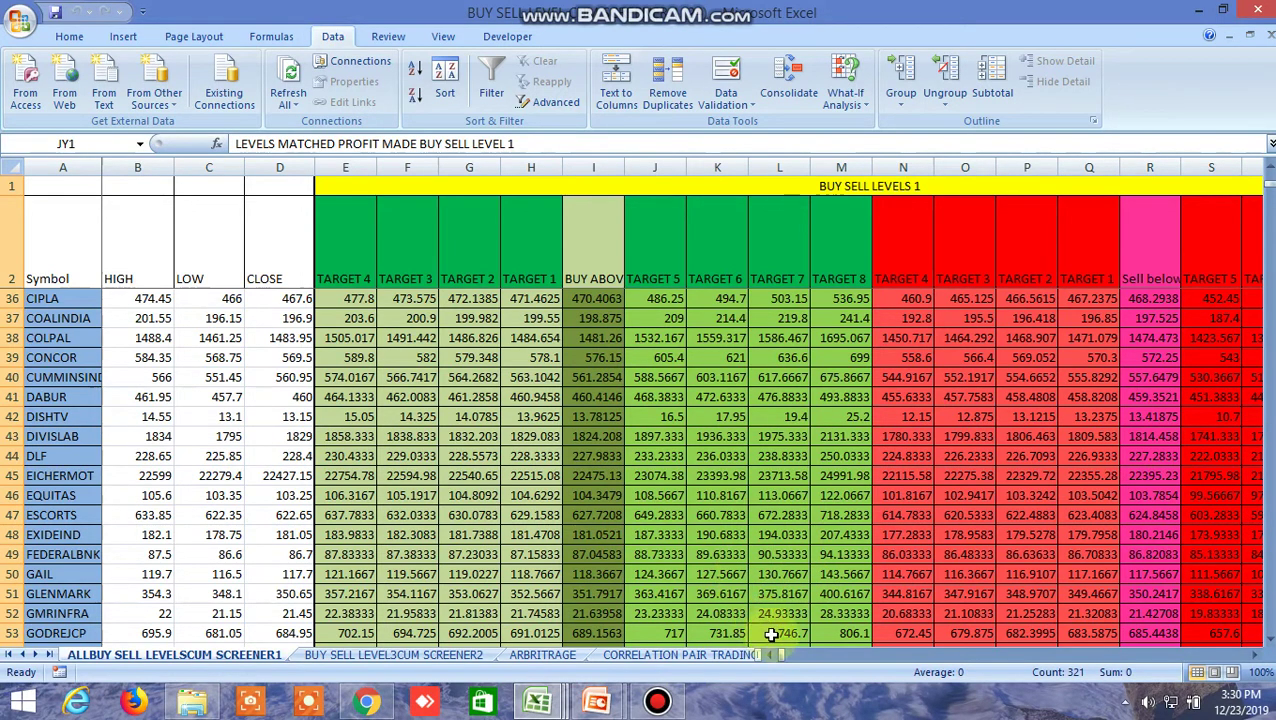
drag(785, 655, 850, 652)
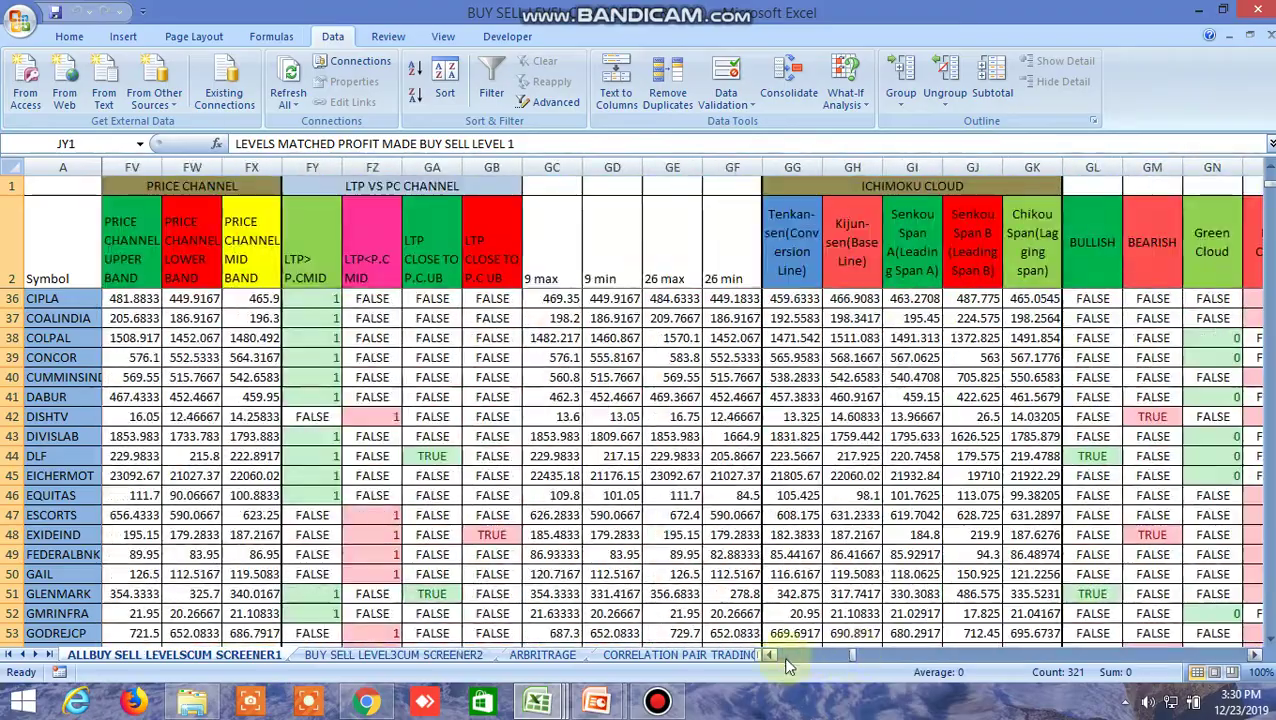
mouse_move(537, 702)
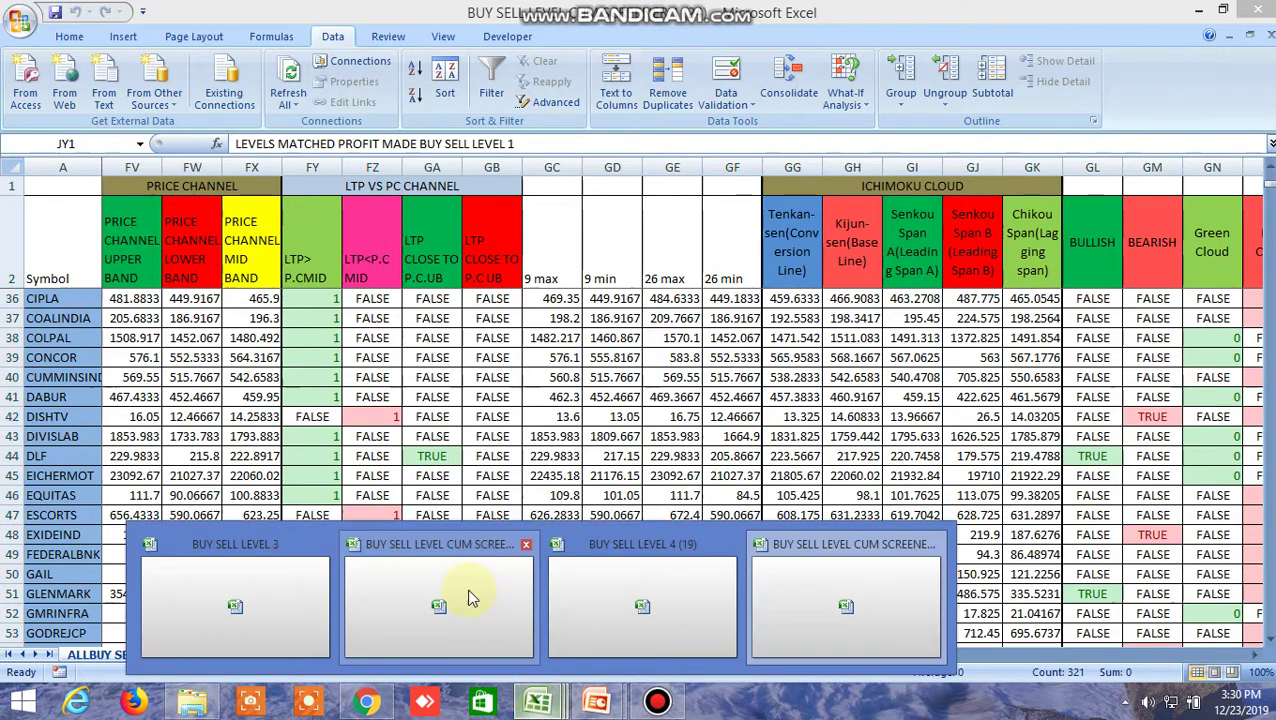
- Scroll through the BUY SELL LEVEL 3 workbook's uptrend levels, then switch to the Safe trade WhatsApp chat
click(472, 590)
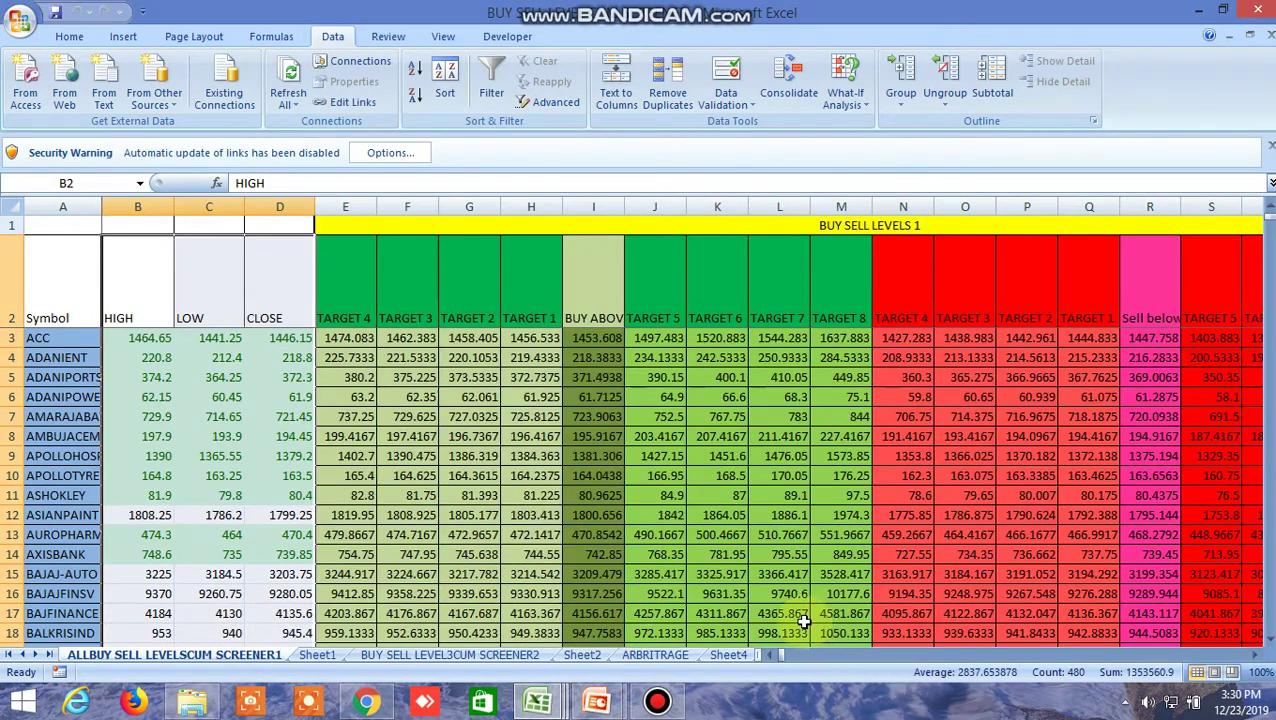
mouse_move(785, 657)
mouse_down()
mouse_move(872, 657)
mouse_move(815, 656)
mouse_up()
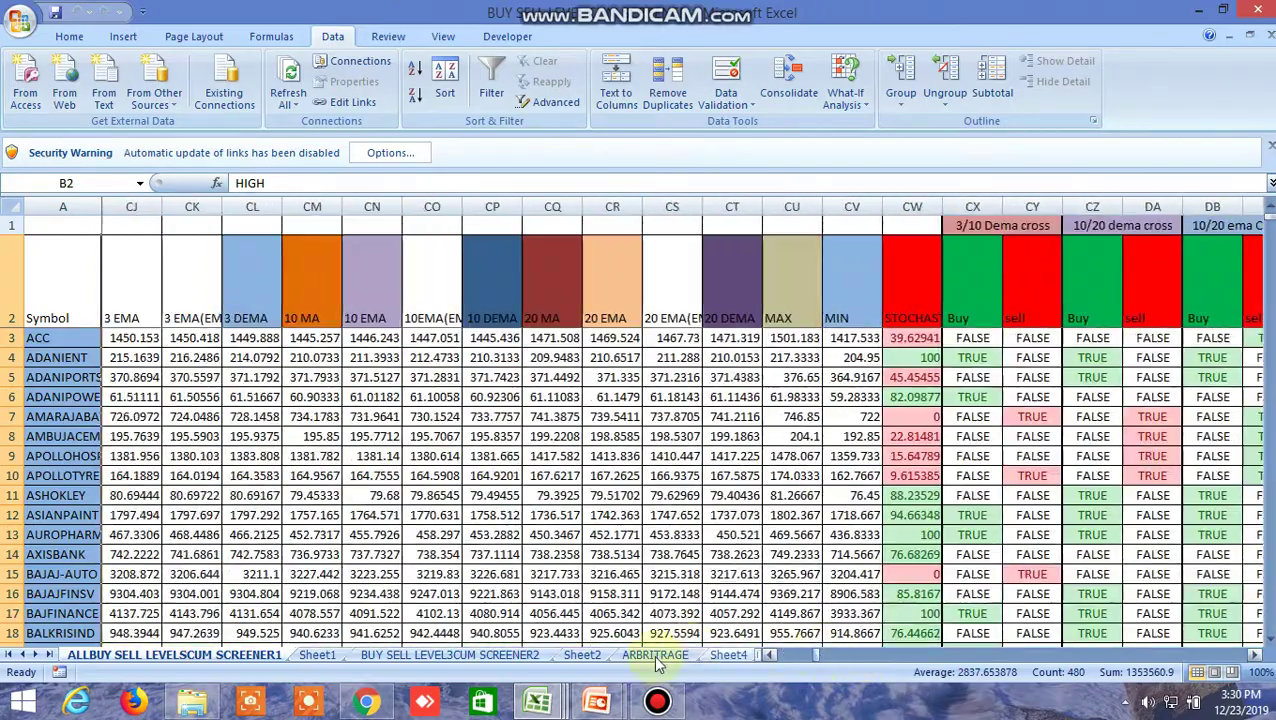
mouse_move(538, 703)
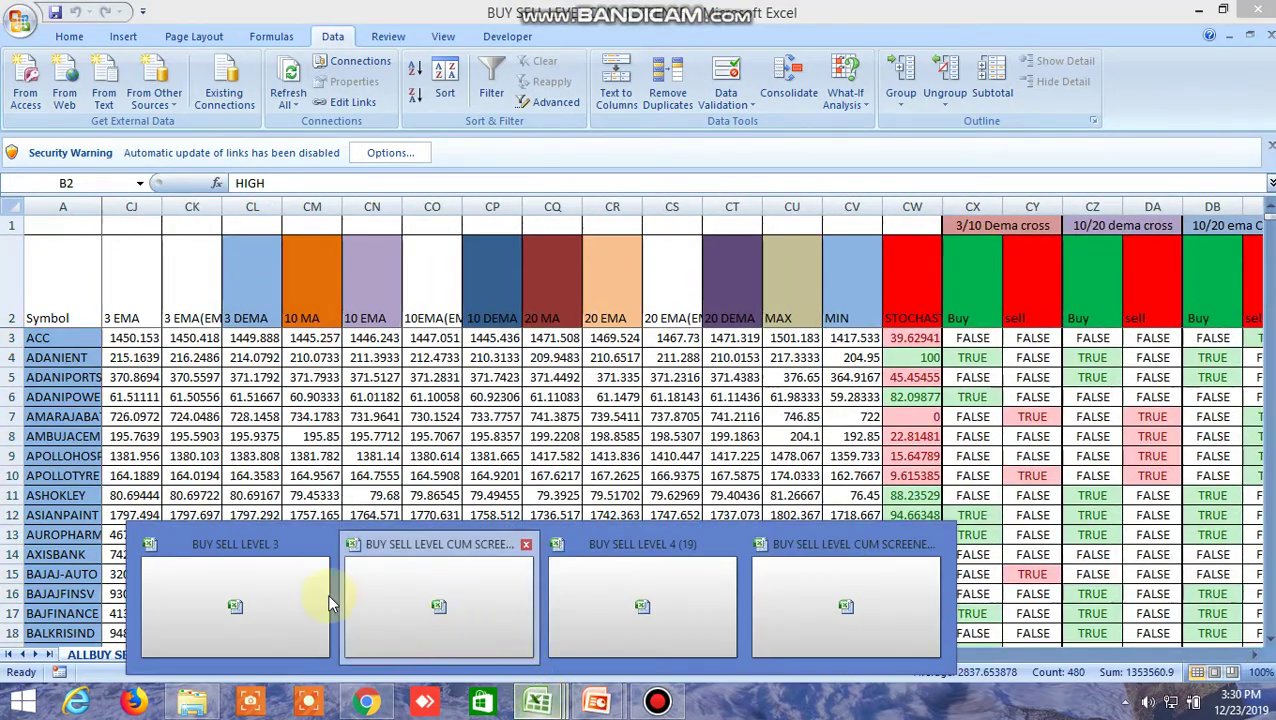
click(255, 578)
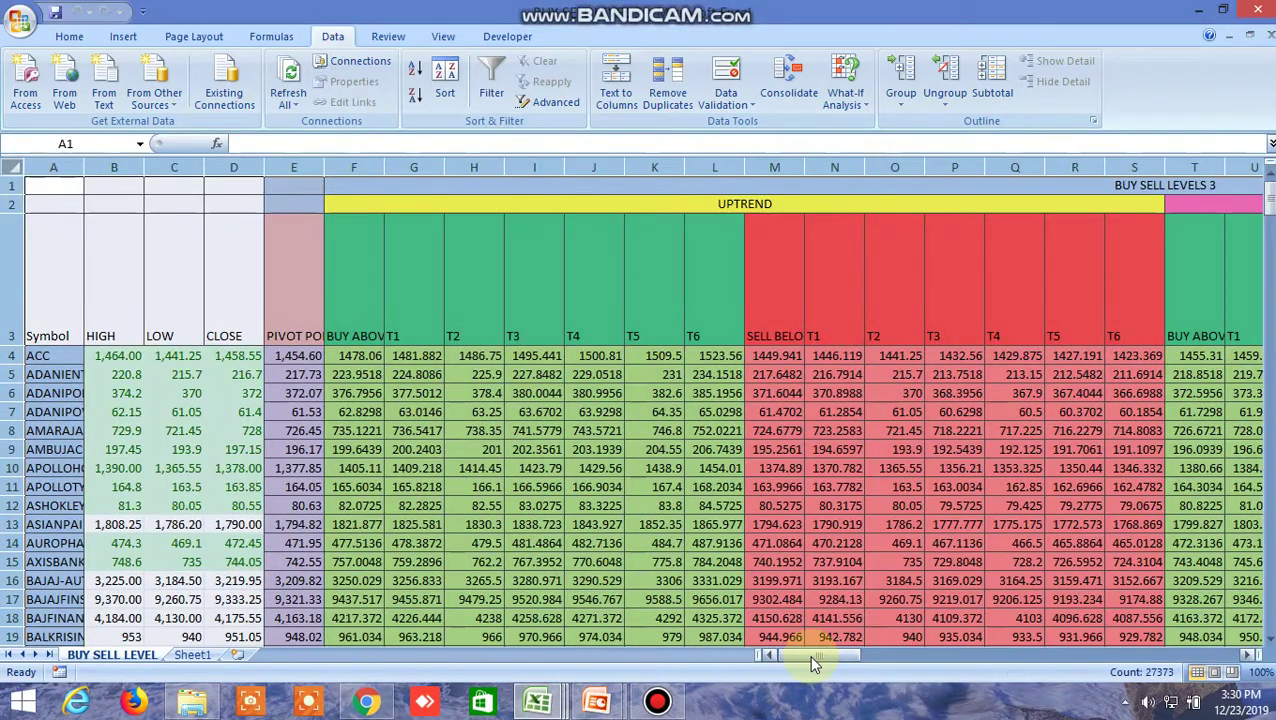
mouse_move(808, 656)
mouse_down()
mouse_move(1140, 660)
mouse_move(820, 651)
mouse_up()
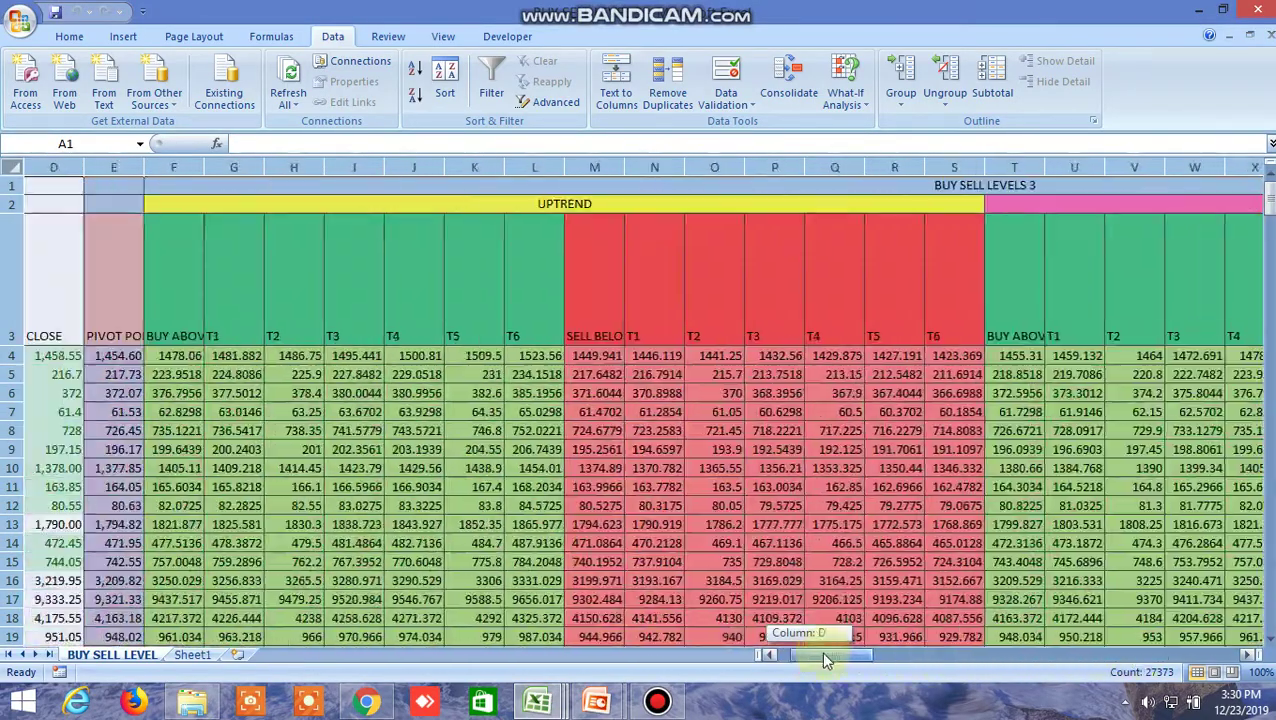
click(378, 706)
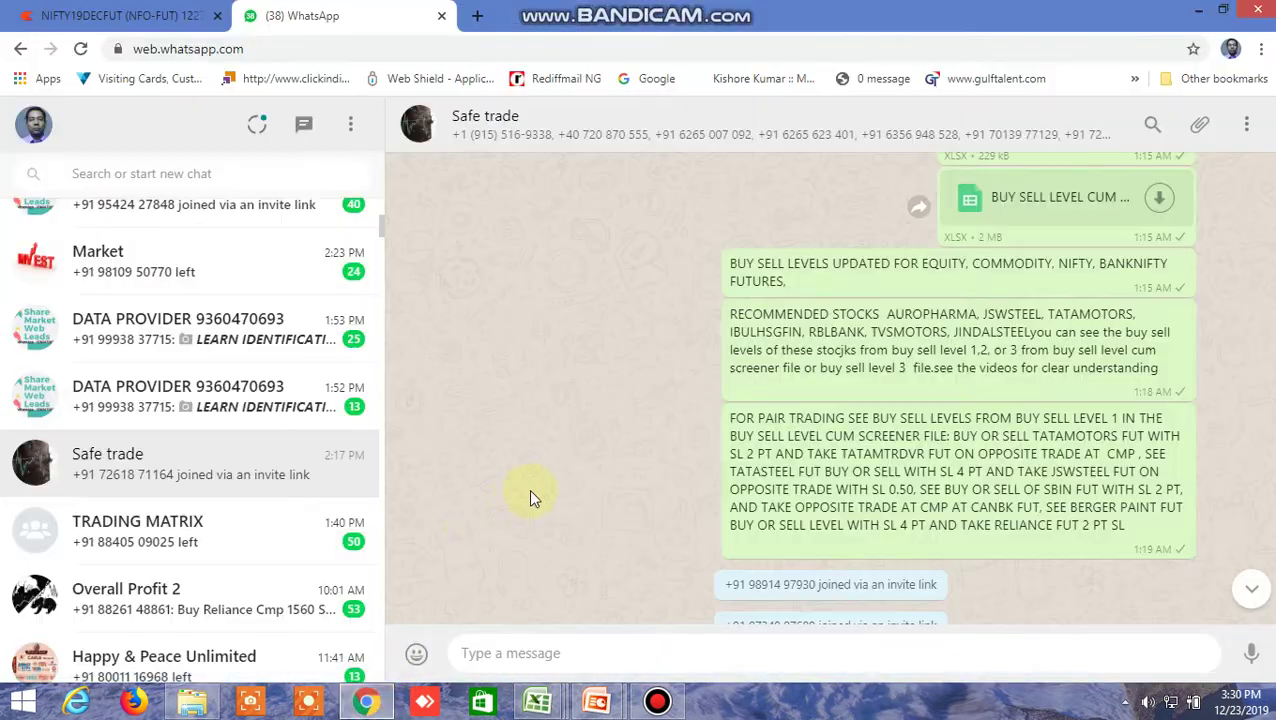
mouse_move(948, 273)
scroll(1005, 297, up, 1)
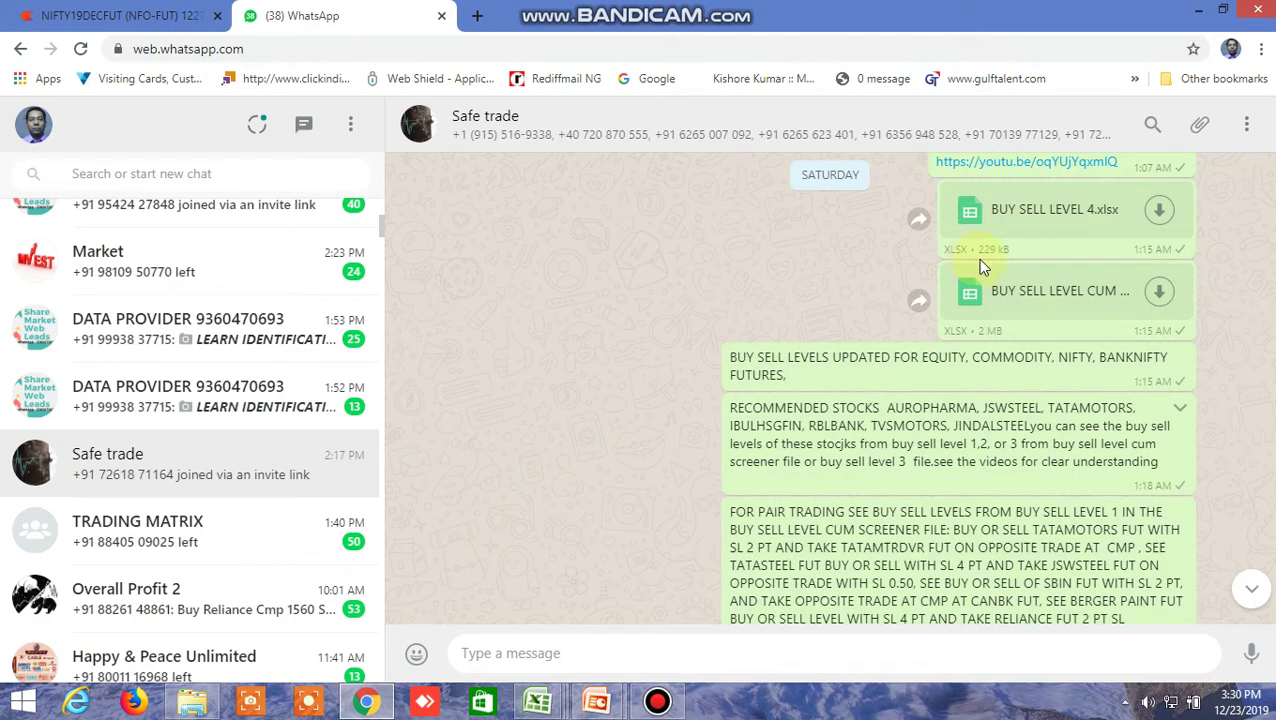
mouse_move(1065, 228)
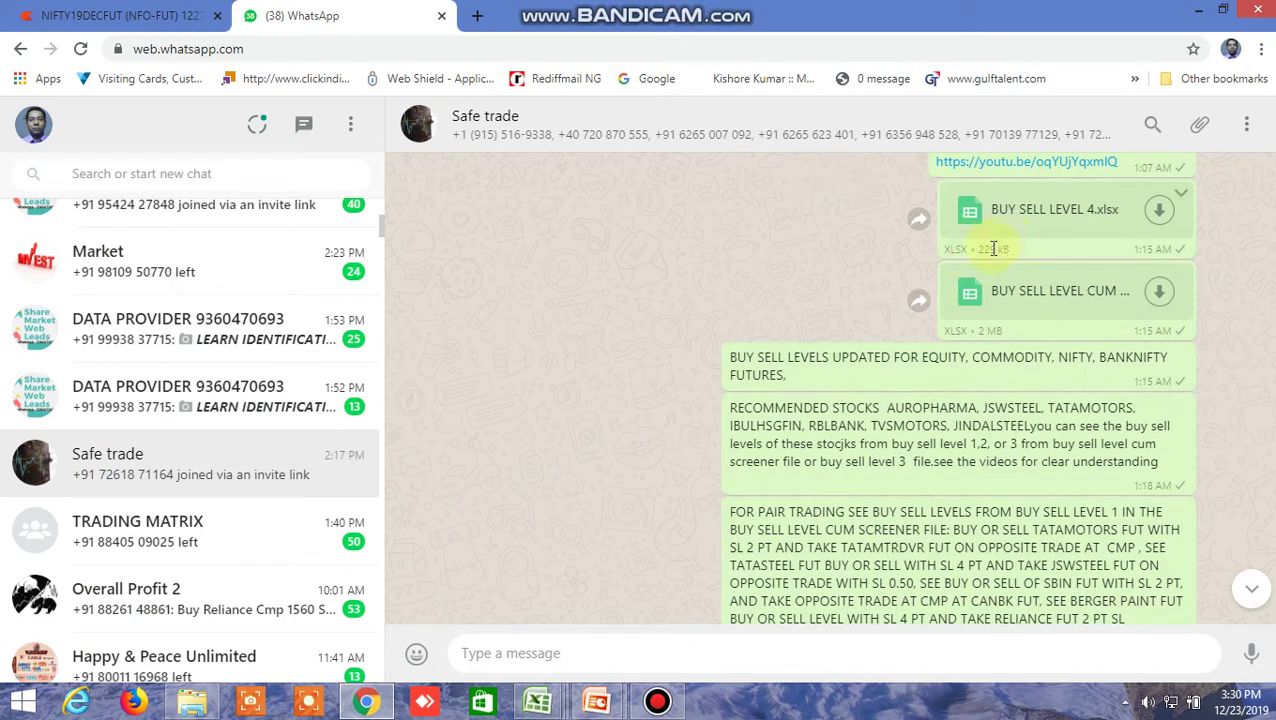
scroll(993, 249, down, 1)
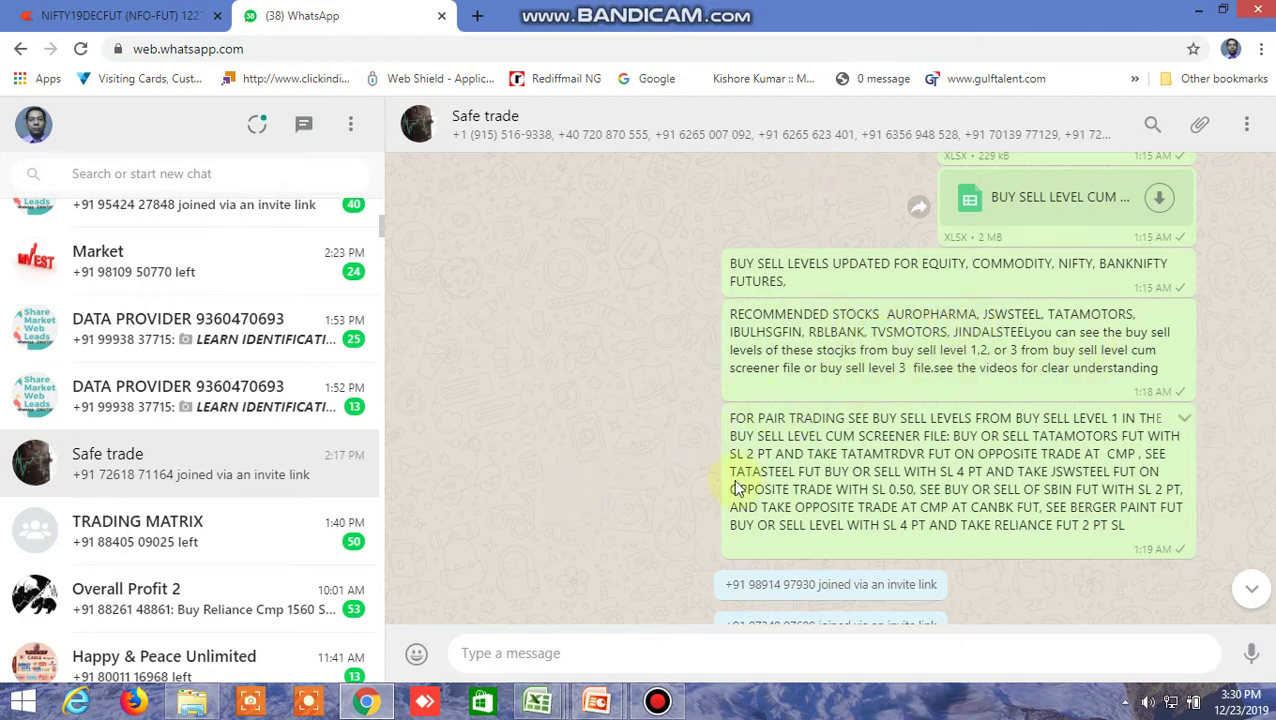
mouse_move(538, 701)
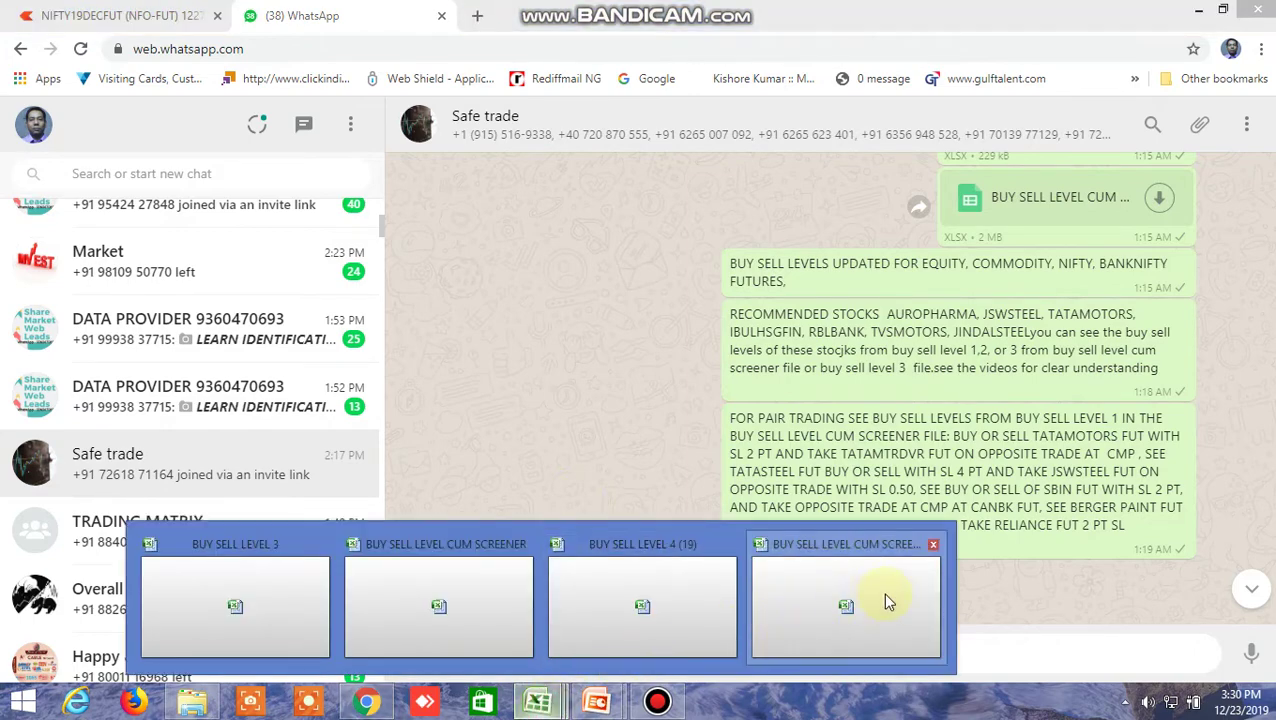
- In the screener, select JY13 to view AUROPHARMA's UP formula =IF(JV13>I13,0)
click(870, 604)
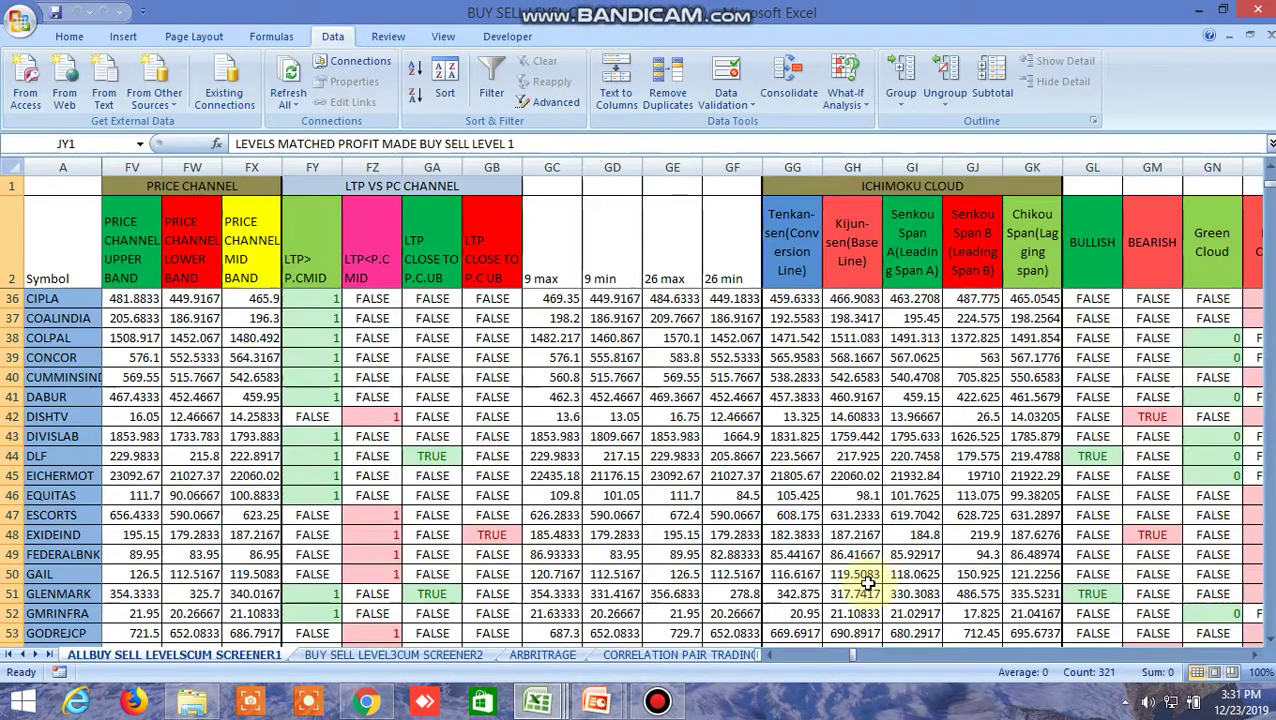
click(1253, 655)
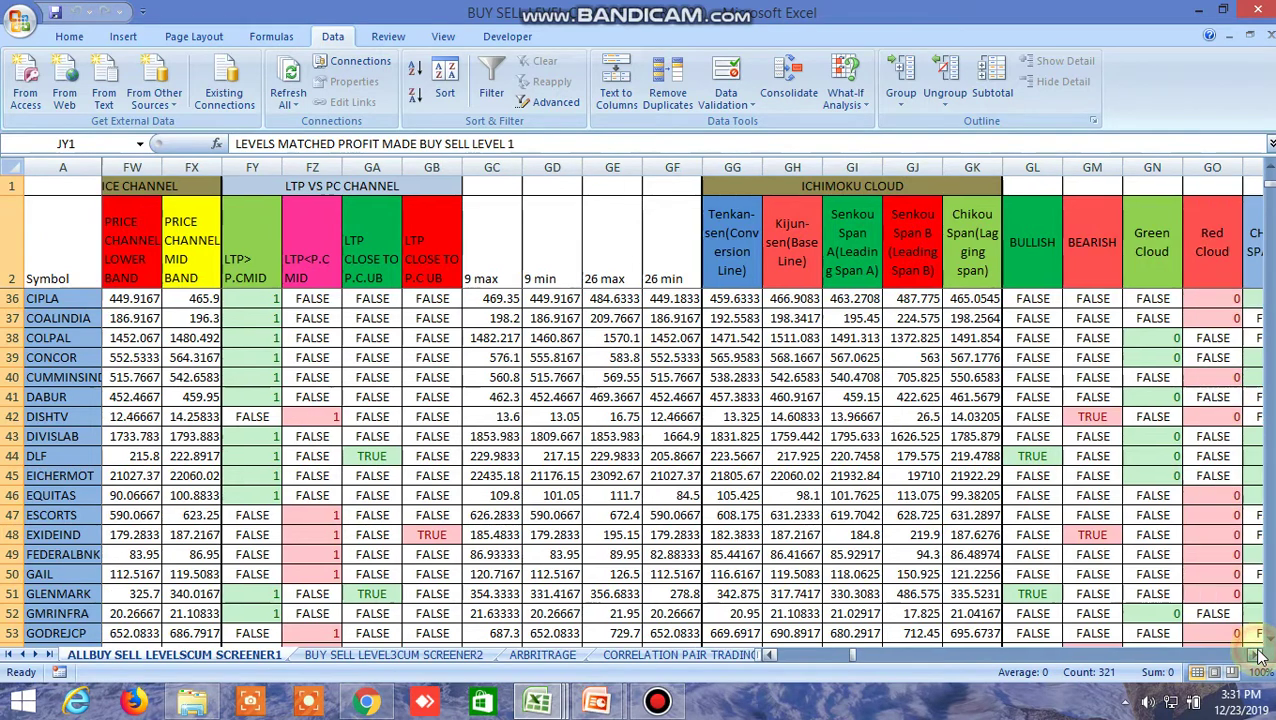
drag(857, 657, 891, 656)
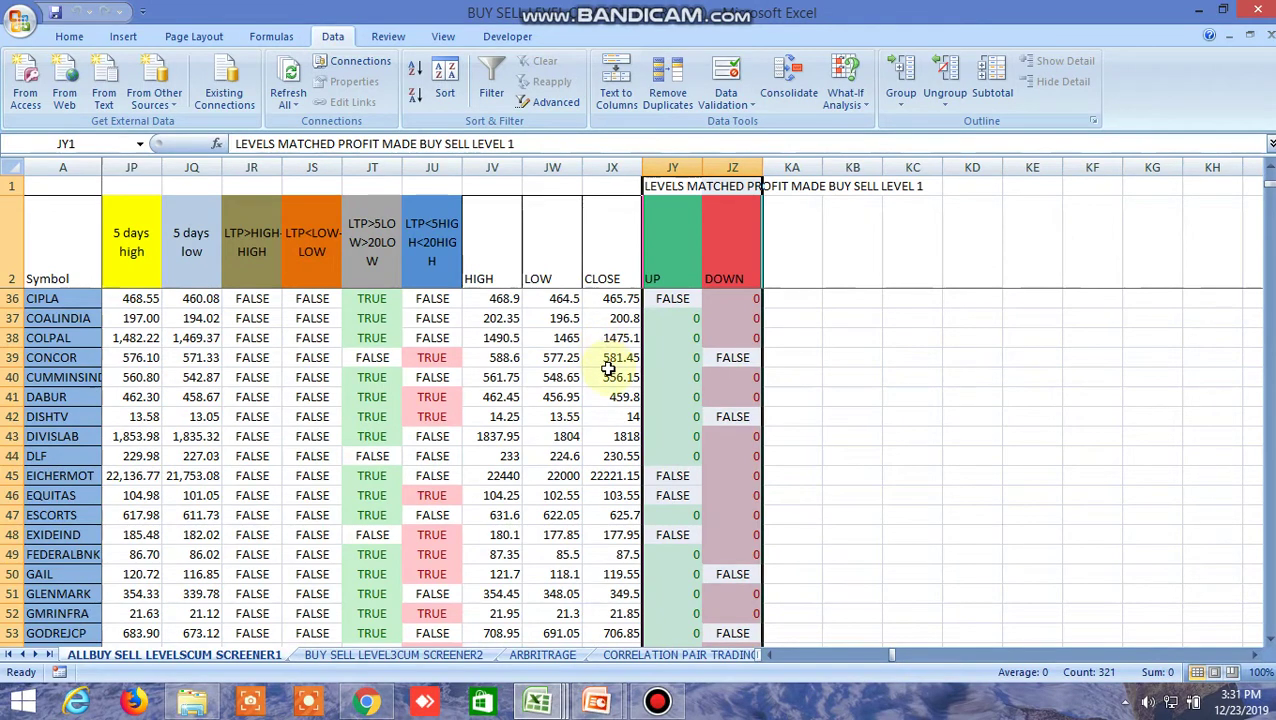
scroll(608, 369, up, 3)
scroll(608, 369, up, 8)
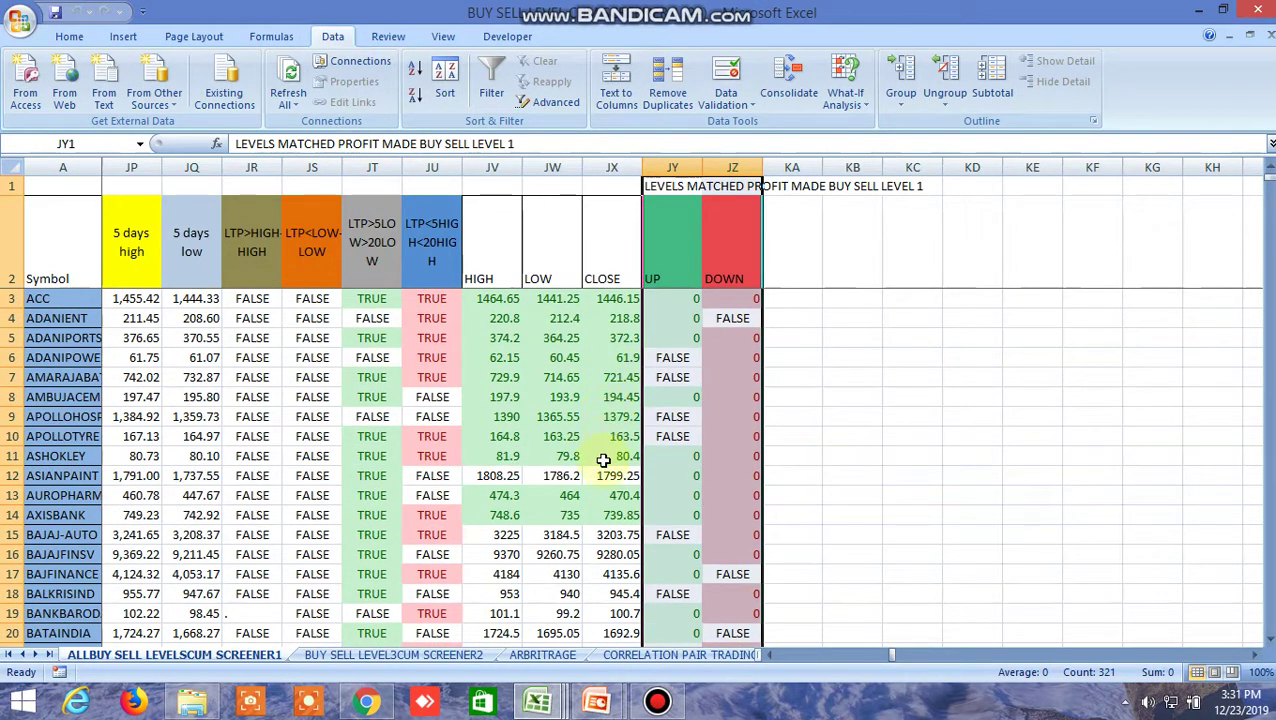
click(667, 497)
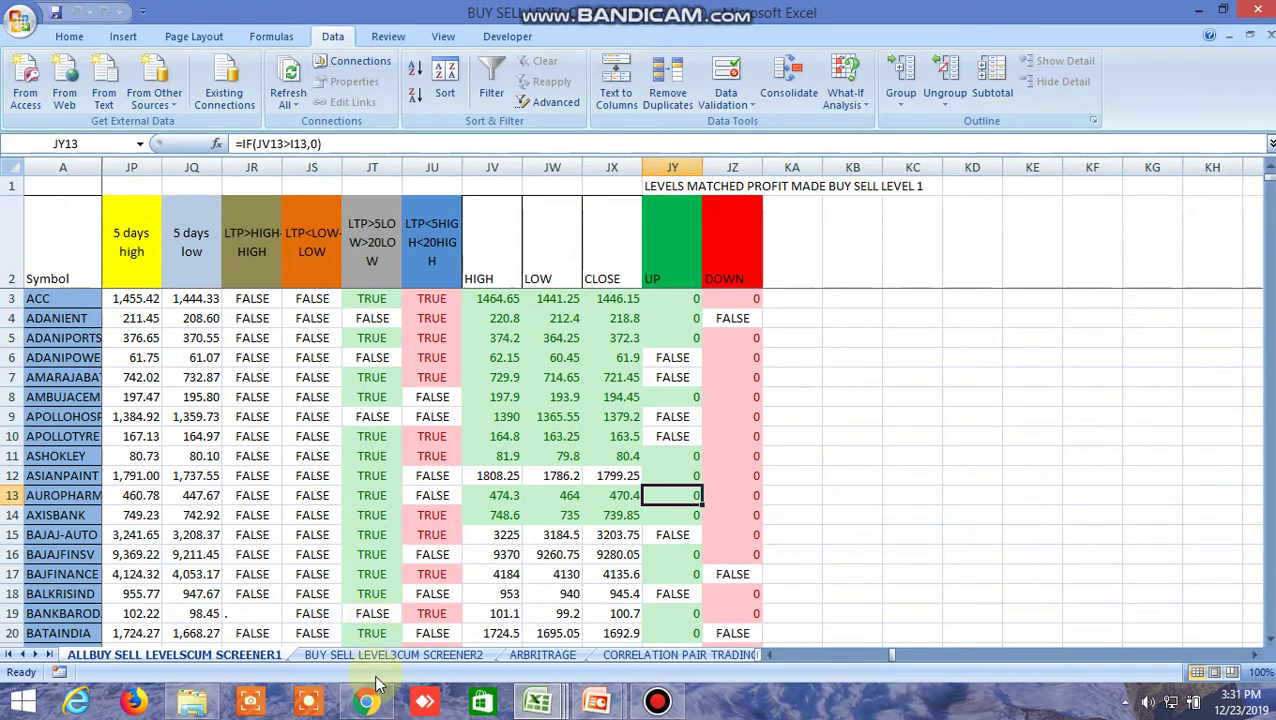
- Read ACC's UP and DOWN check formulas in JY3 and JZ3 against its LOW value
scroll(566, 451, down, 5)
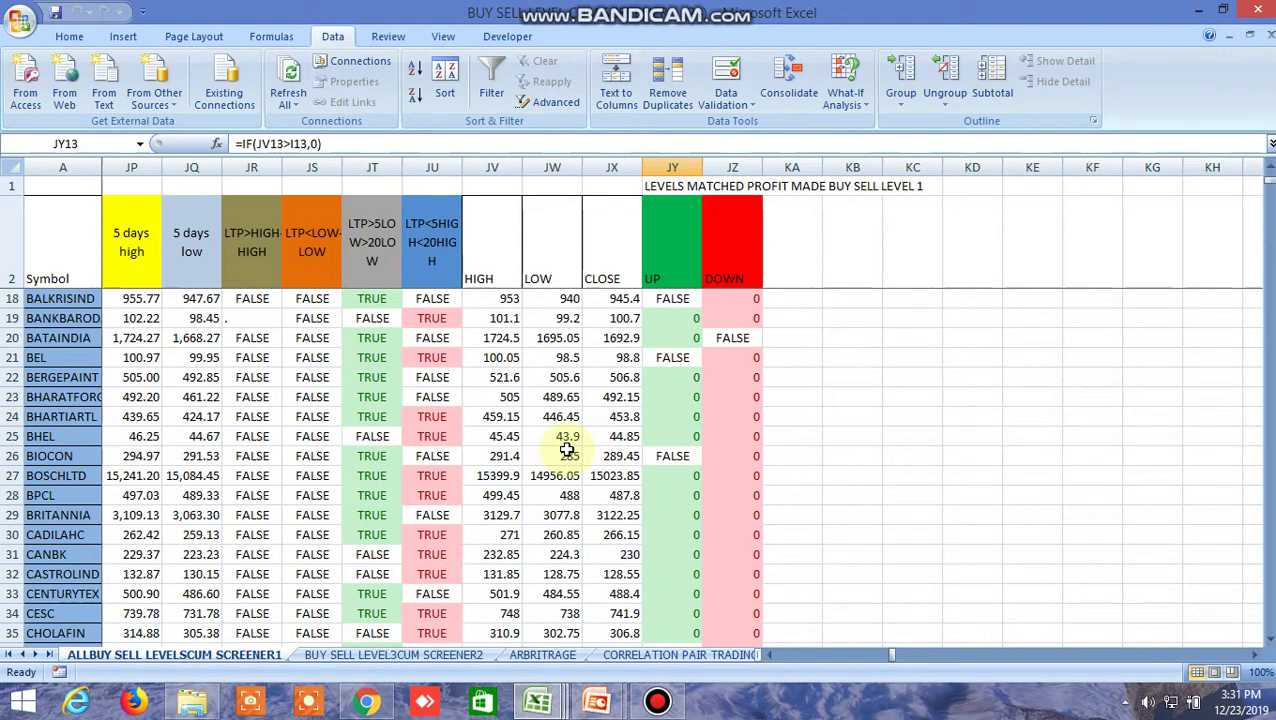
scroll(566, 451, up, 5)
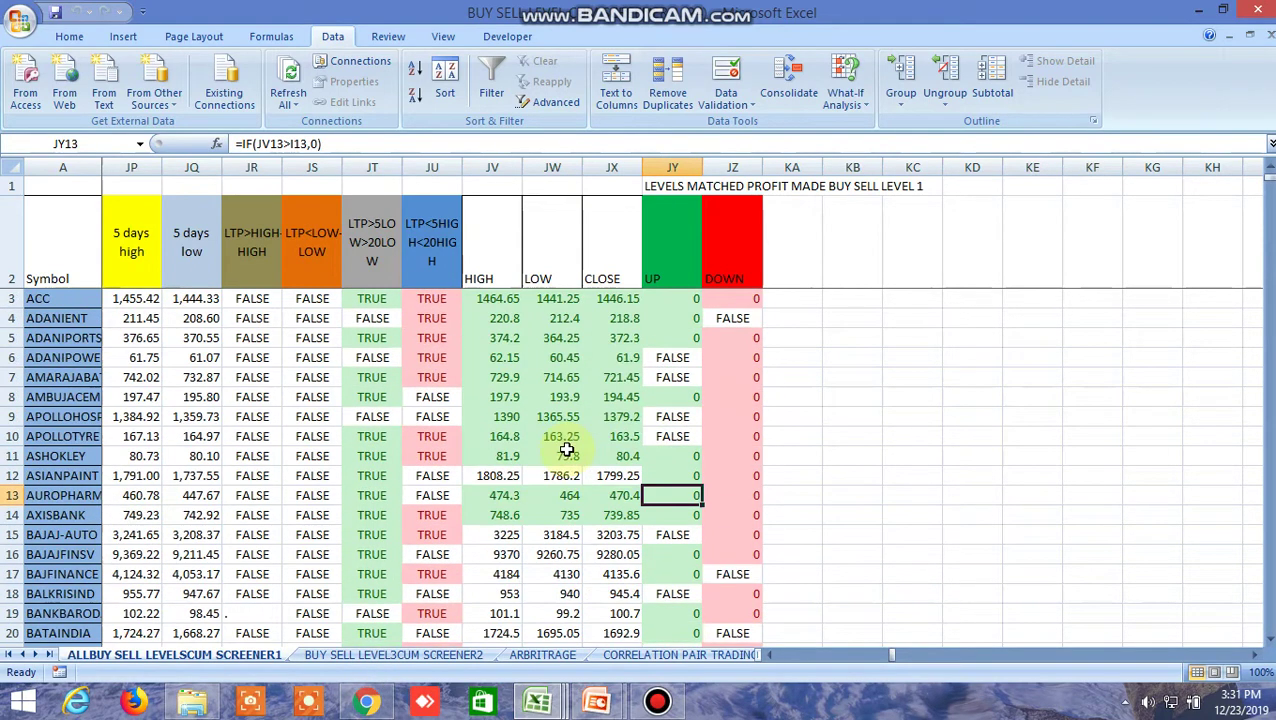
click(688, 297)
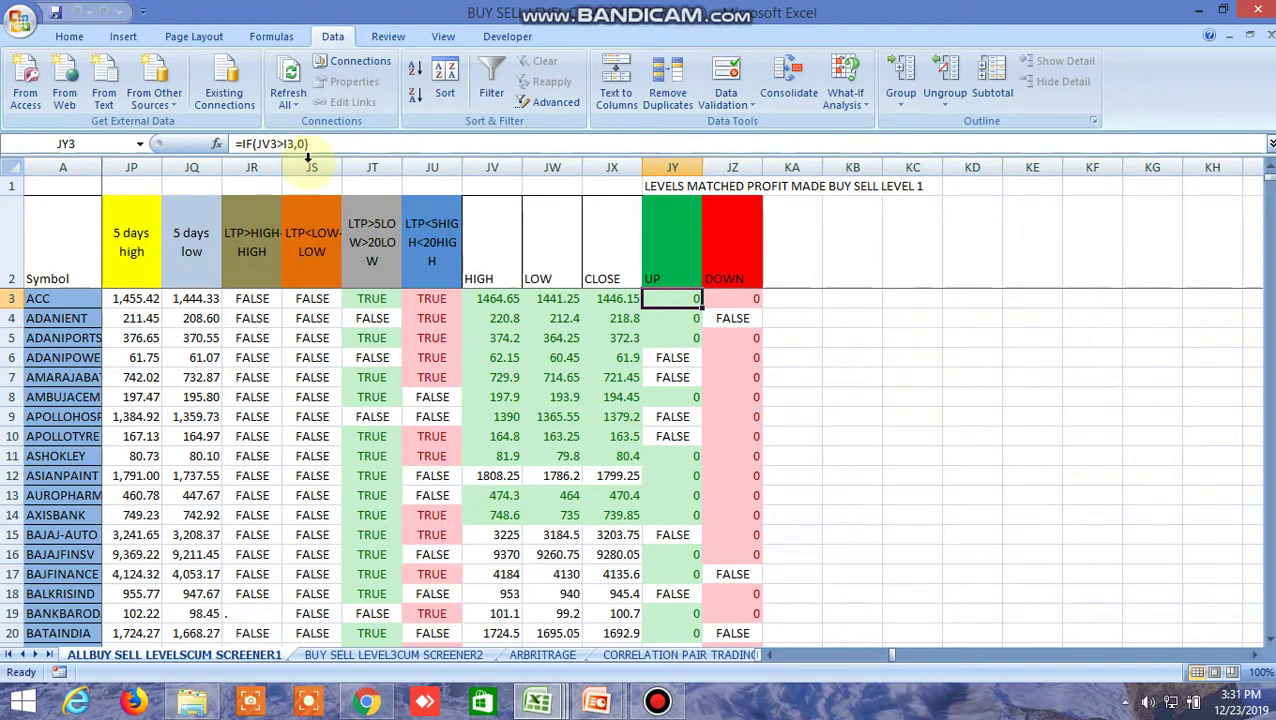
click(552, 298)
click(740, 298)
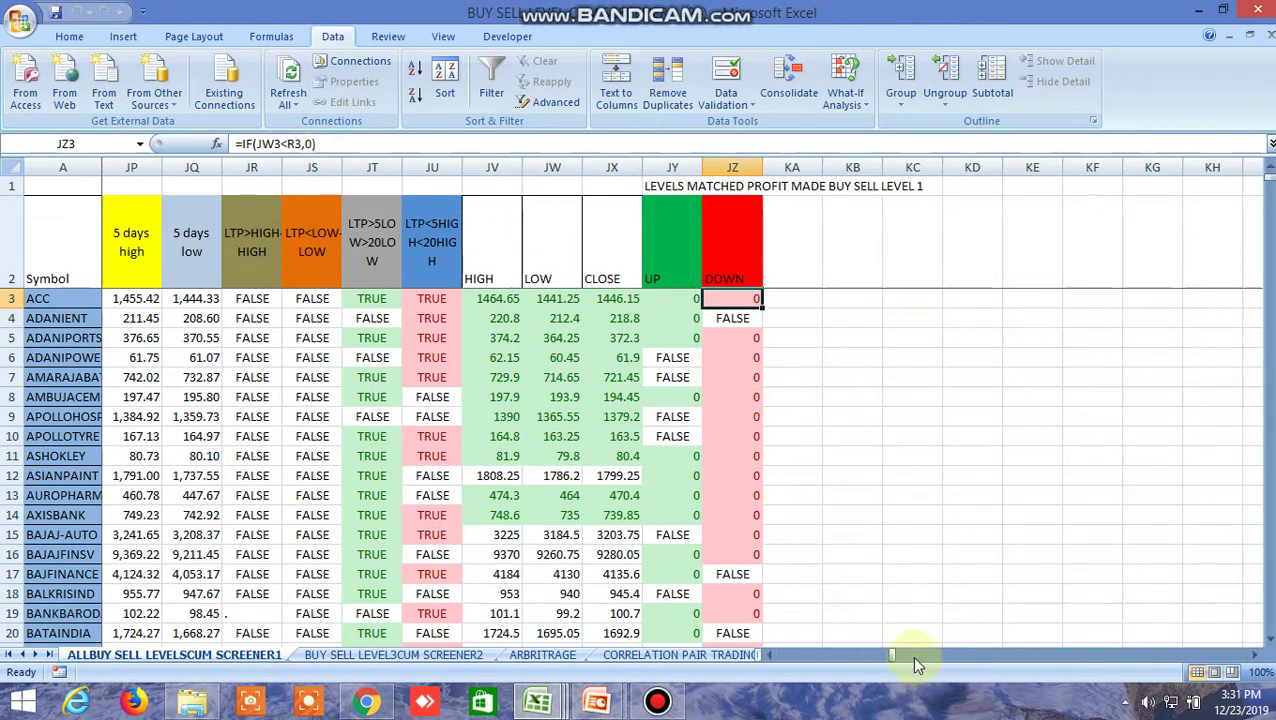
- Check AUROPHARMA's BUY ABOVE (I13) and Sell below (R13) levels, then return to the Safe trade chat
drag(895, 652, 778, 656)
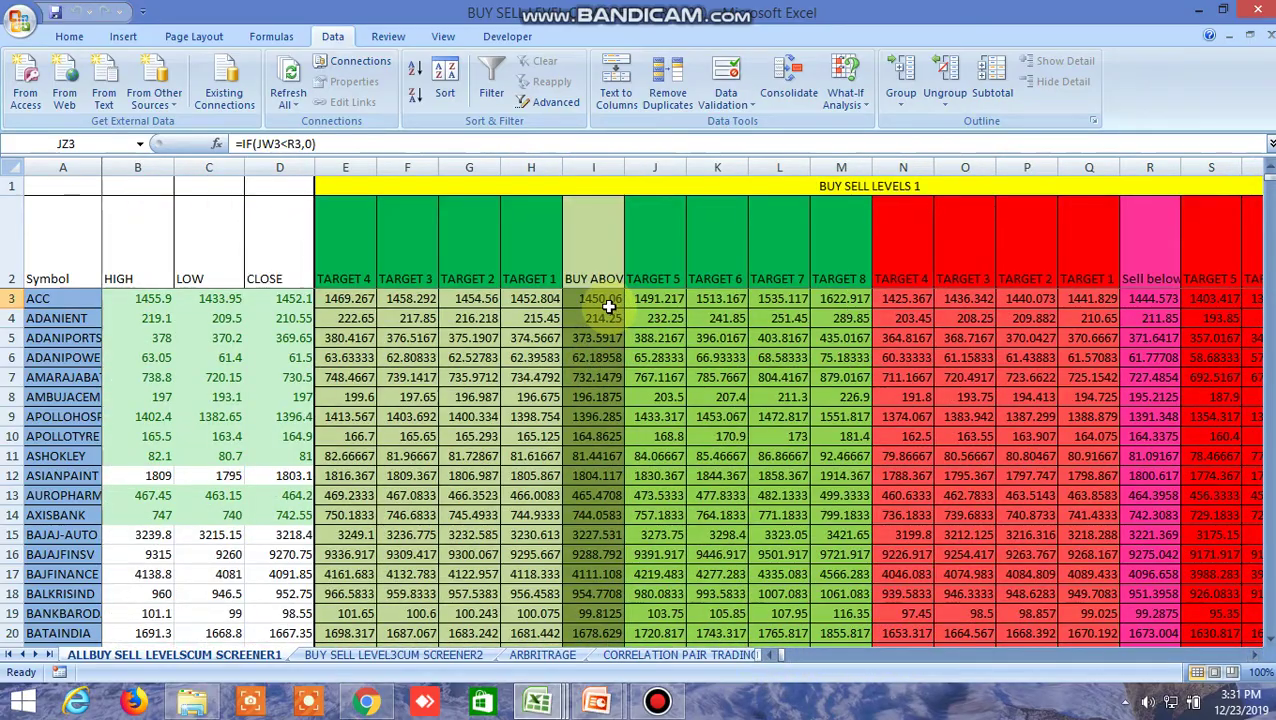
click(598, 497)
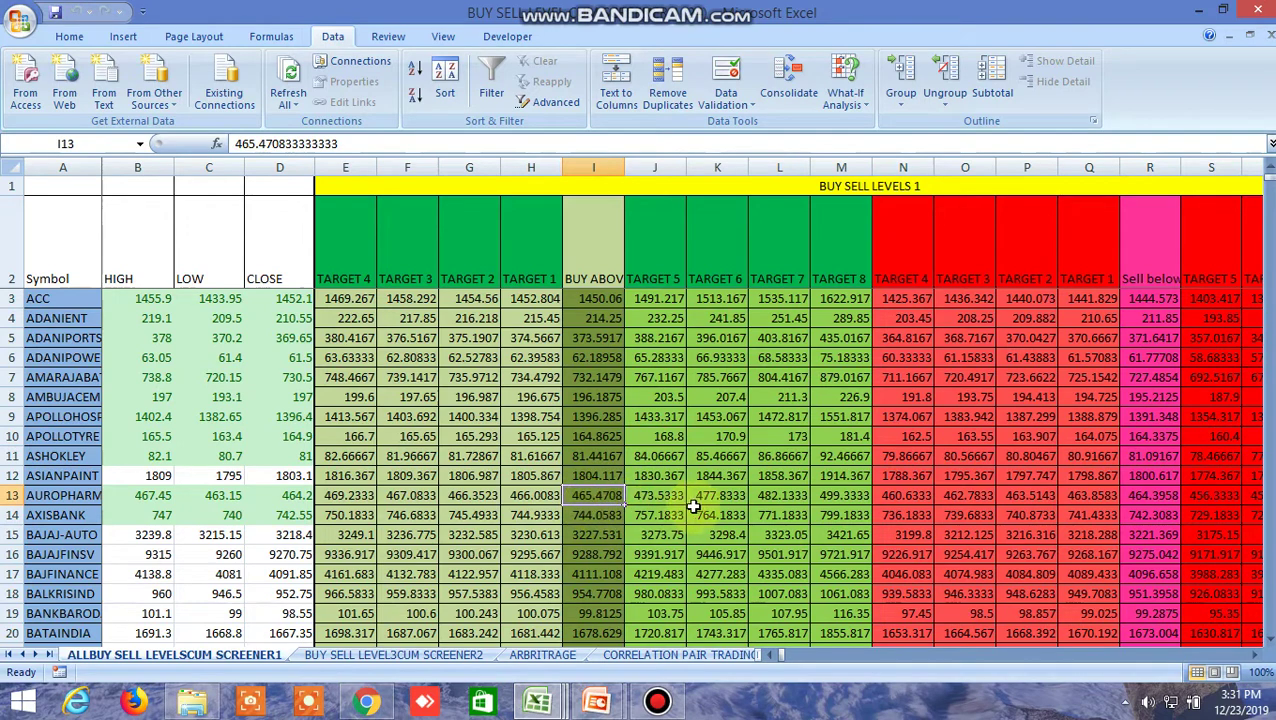
click(1155, 497)
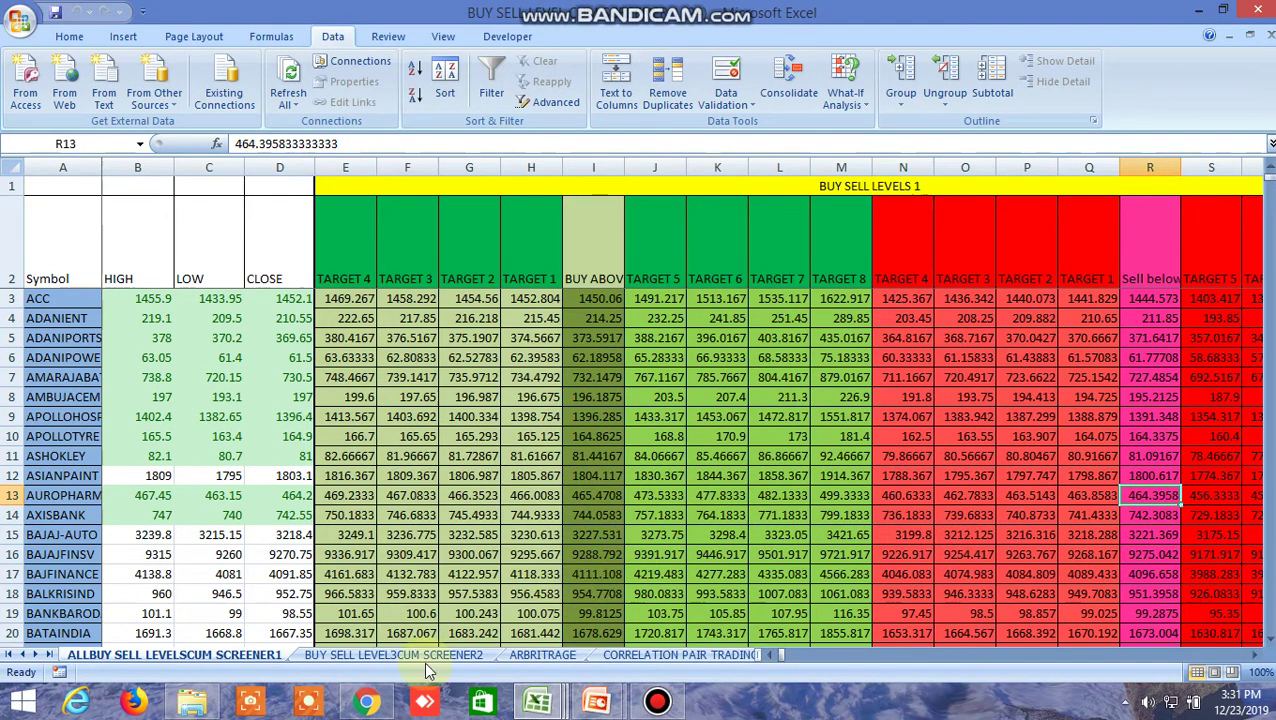
click(369, 703)
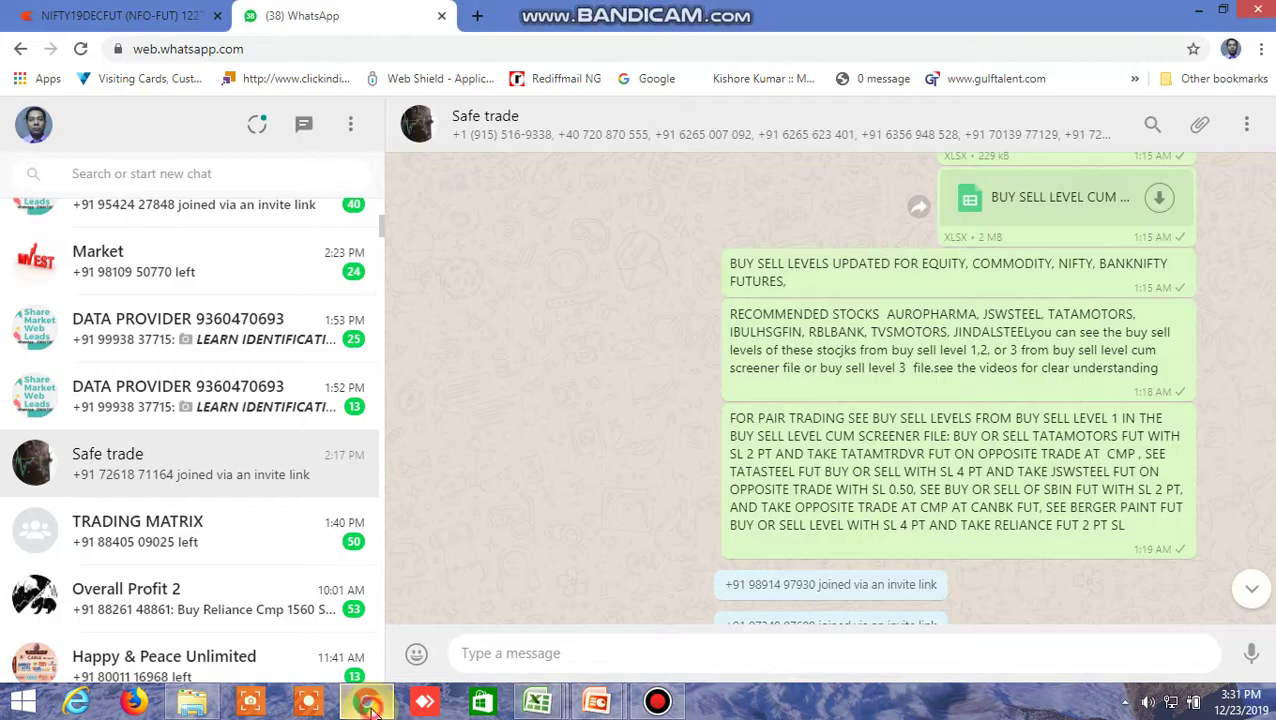
- Switch to the Zerodha Kite tab showing the 15-minute NIFTY19DECFUT chart
click(113, 18)
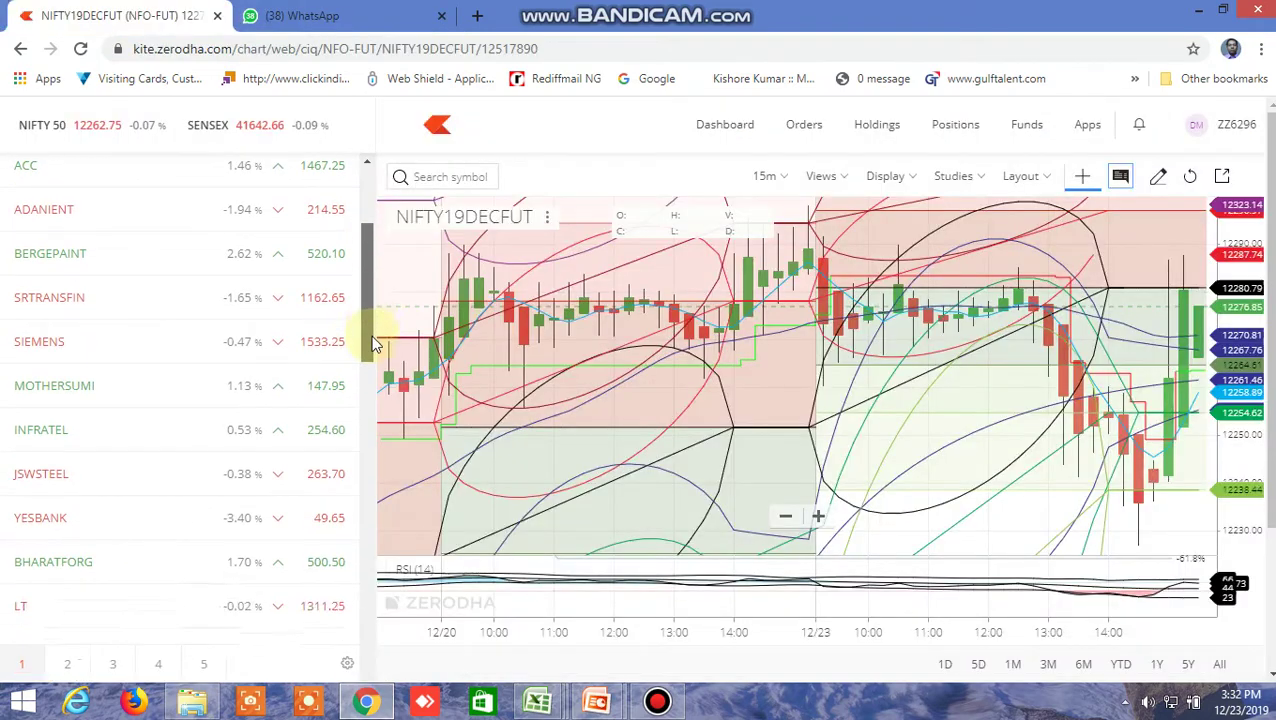
drag(365, 279, 363, 383)
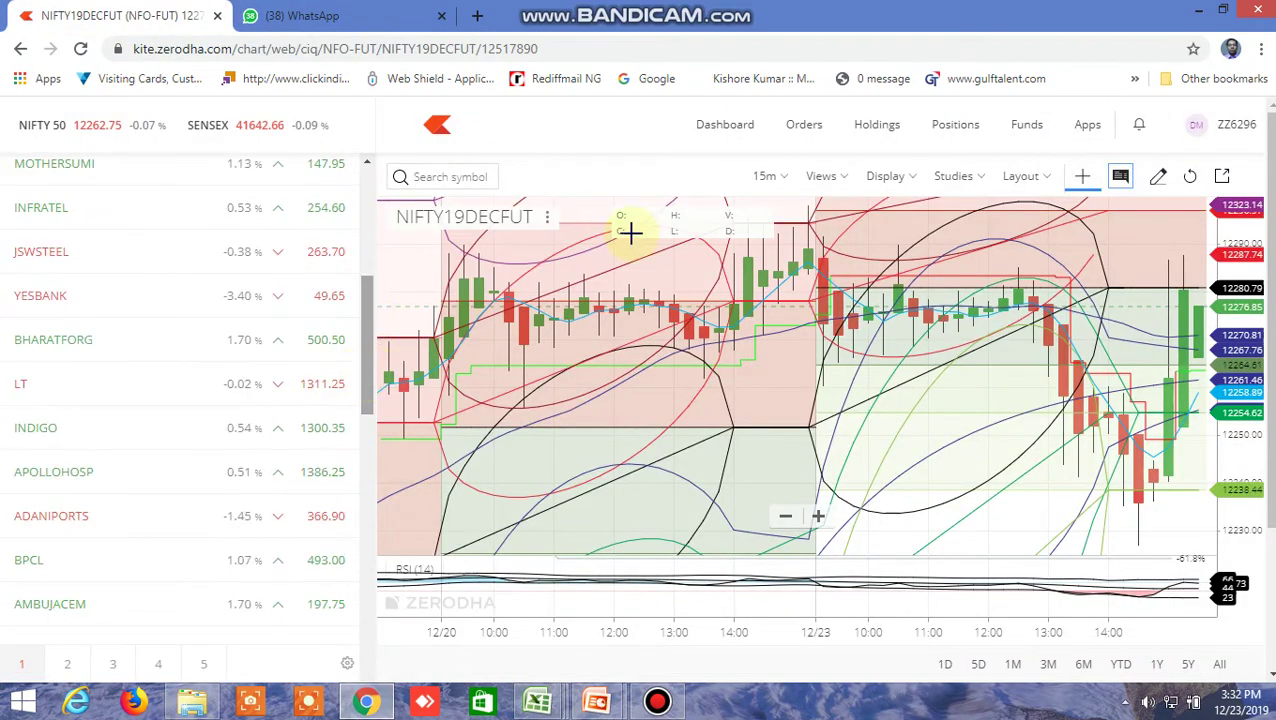
- Apply the SIMPLESOUL saved view to the NIFTY19DECFUT chart and scroll the watchlist toward AUROPHARMA
click(843, 177)
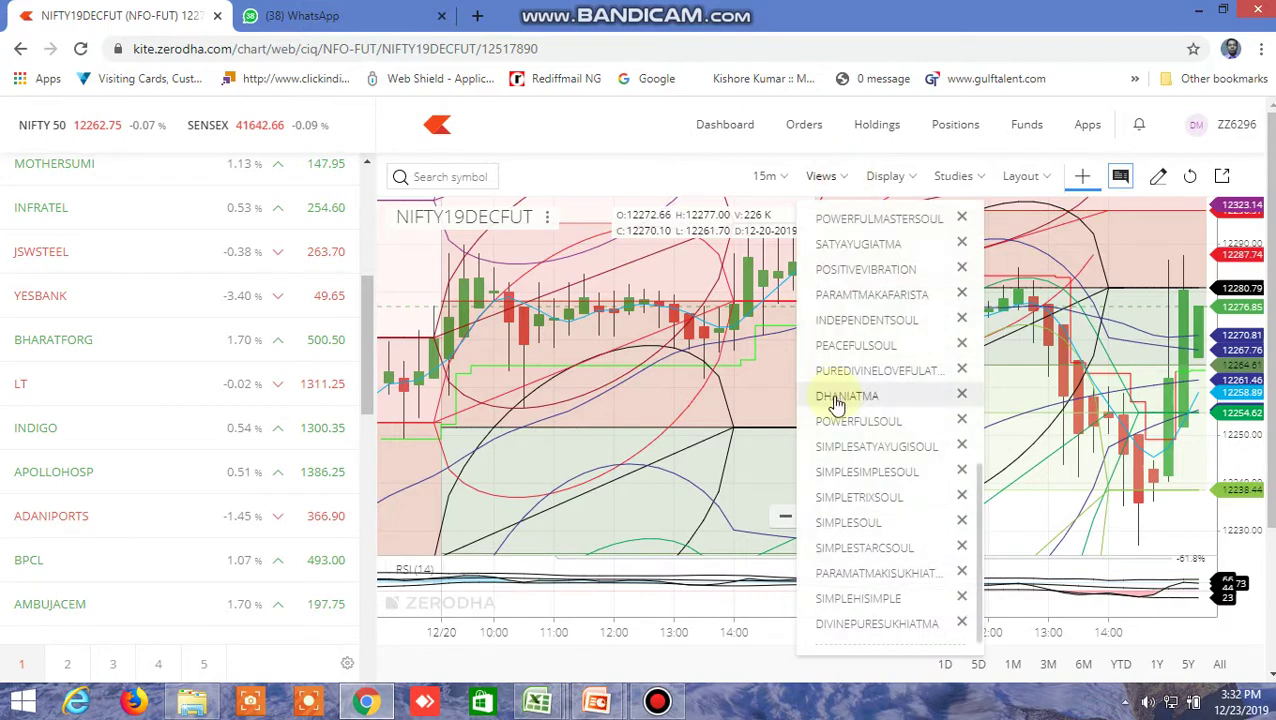
scroll(838, 410, down, 1)
click(857, 495)
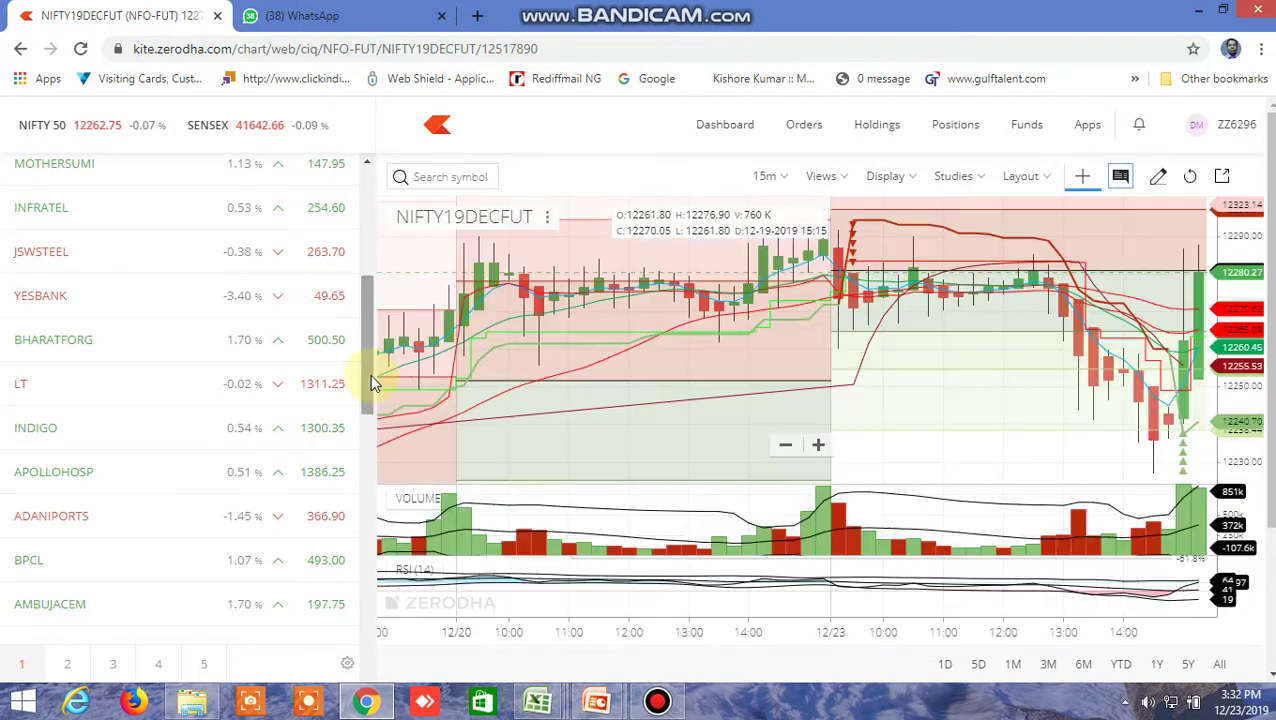
scroll(370, 380, down, 2)
drag(377, 415, 382, 505)
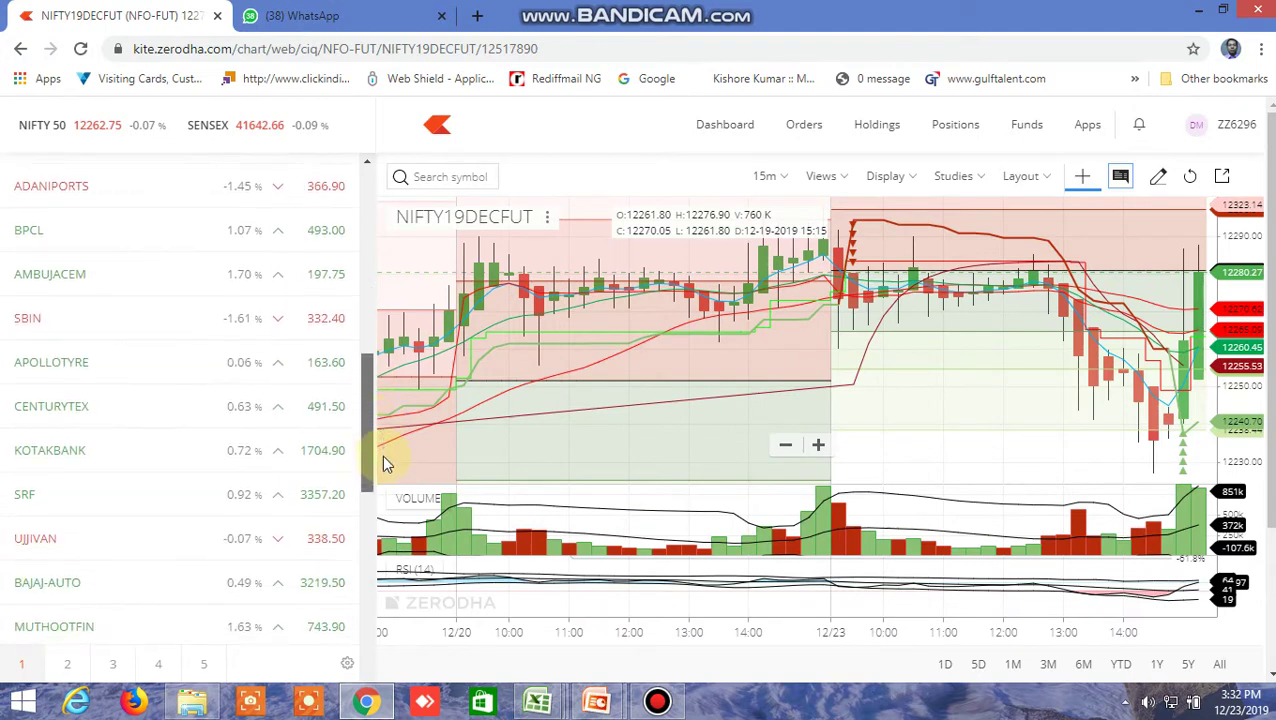
drag(378, 540, 384, 640)
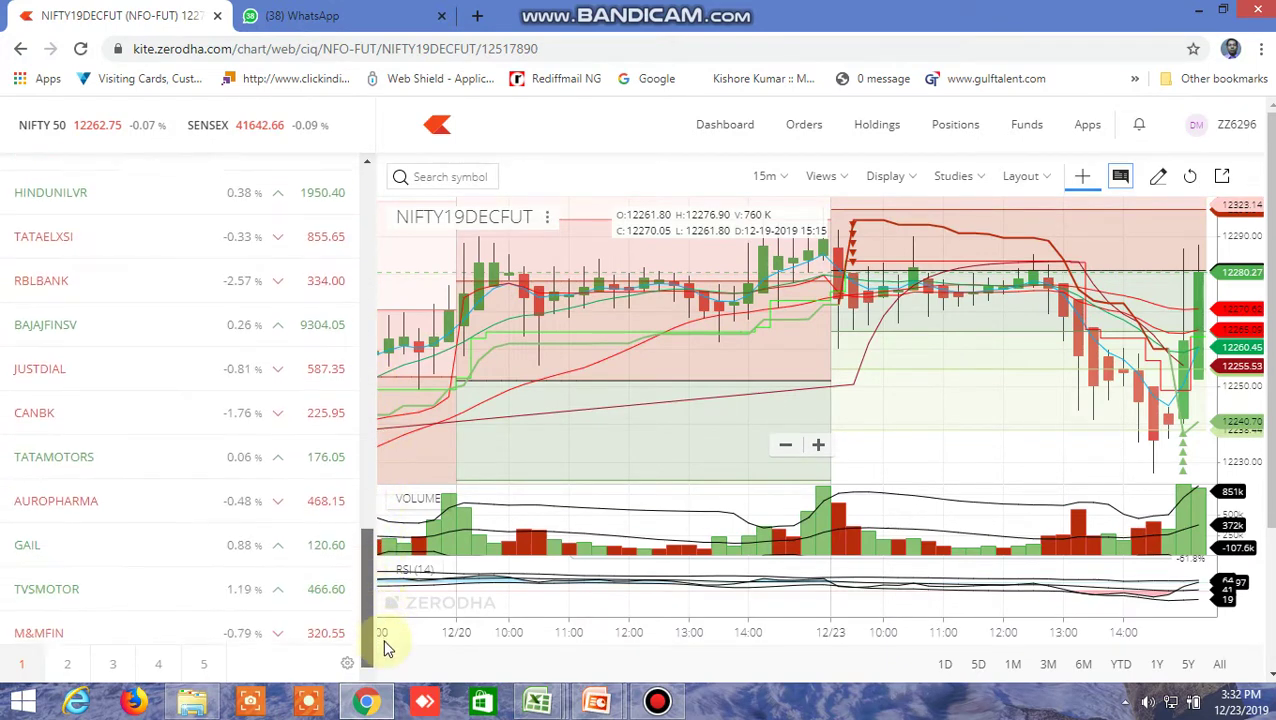
- Show AUROPHARMA's market depth in the watchlist and open its chart in place of NIFTY19DECFUT
click(203, 440)
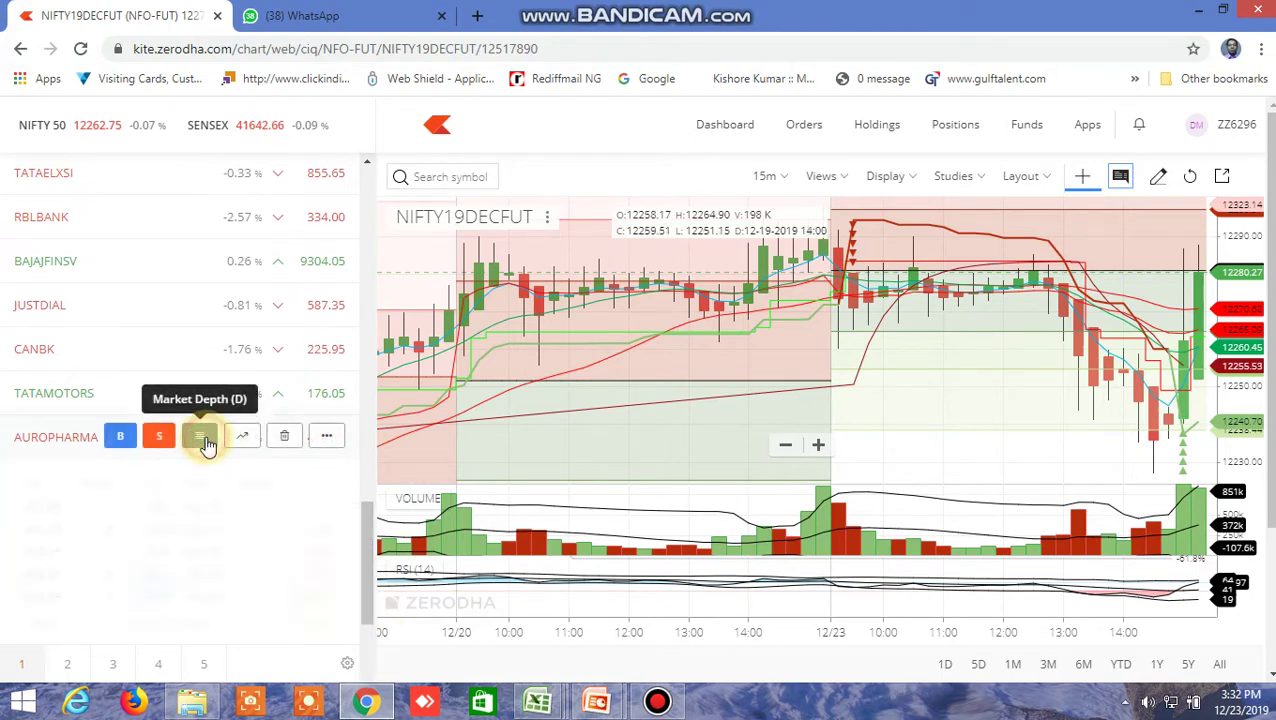
drag(367, 555, 370, 610)
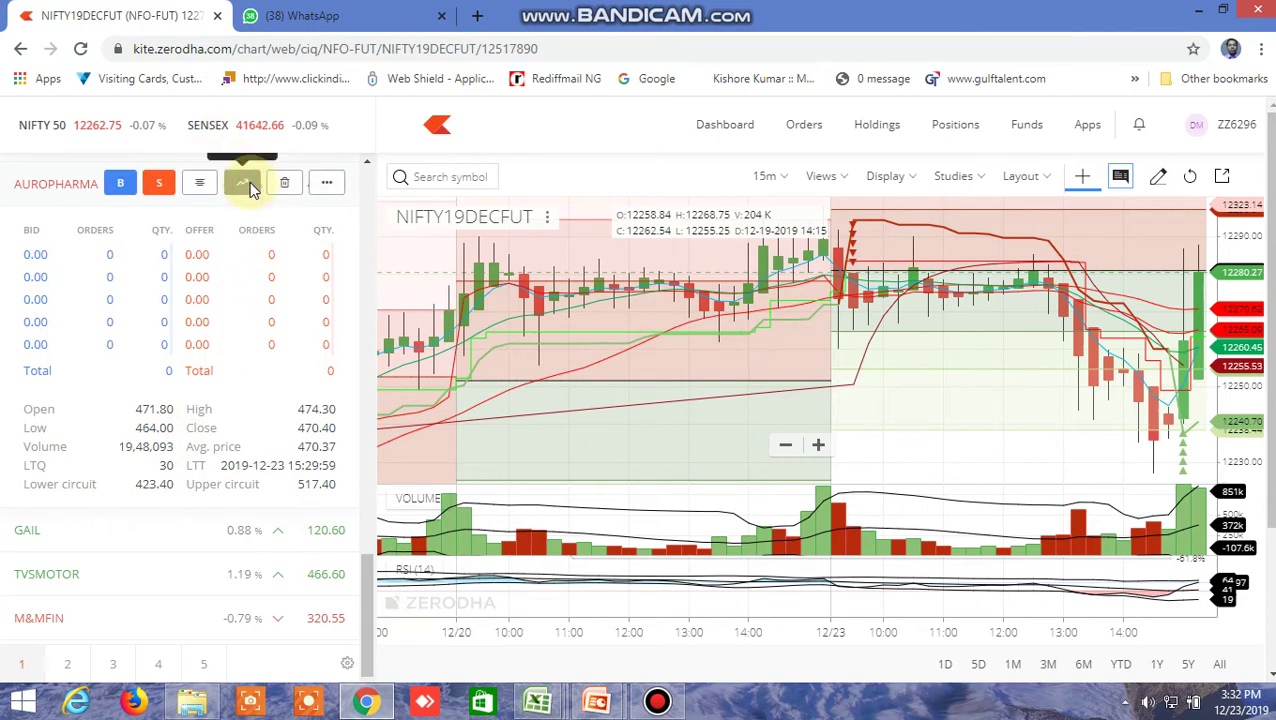
click(246, 185)
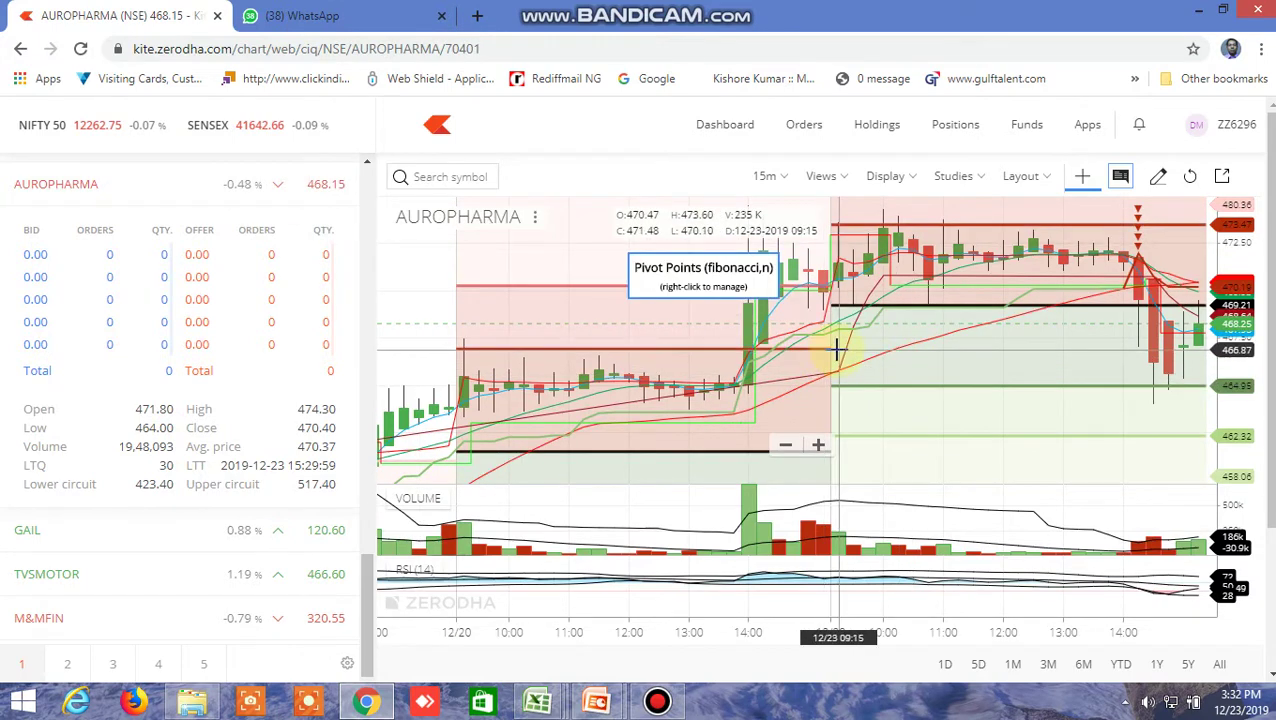
mouse_move(537, 701)
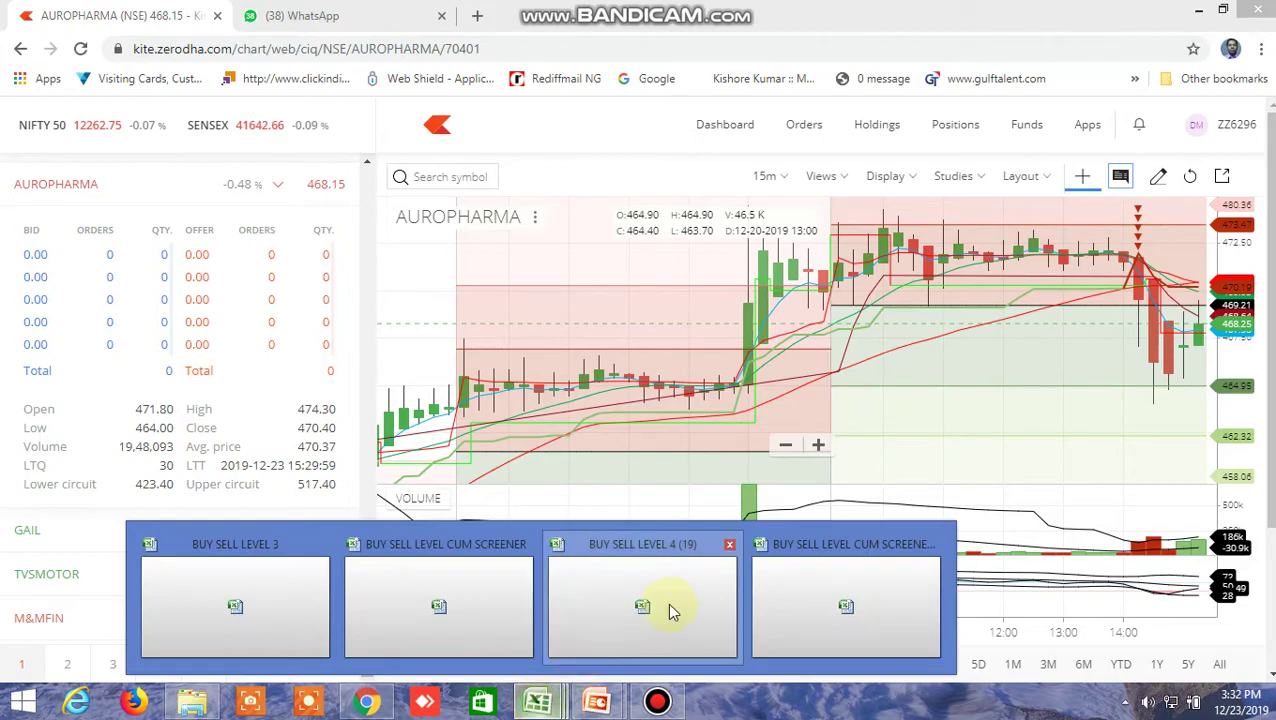
- Compare AUROPHARMA's Target 4 (469.23) and Sell below (464.40) screener levels with its Kite chart
click(860, 606)
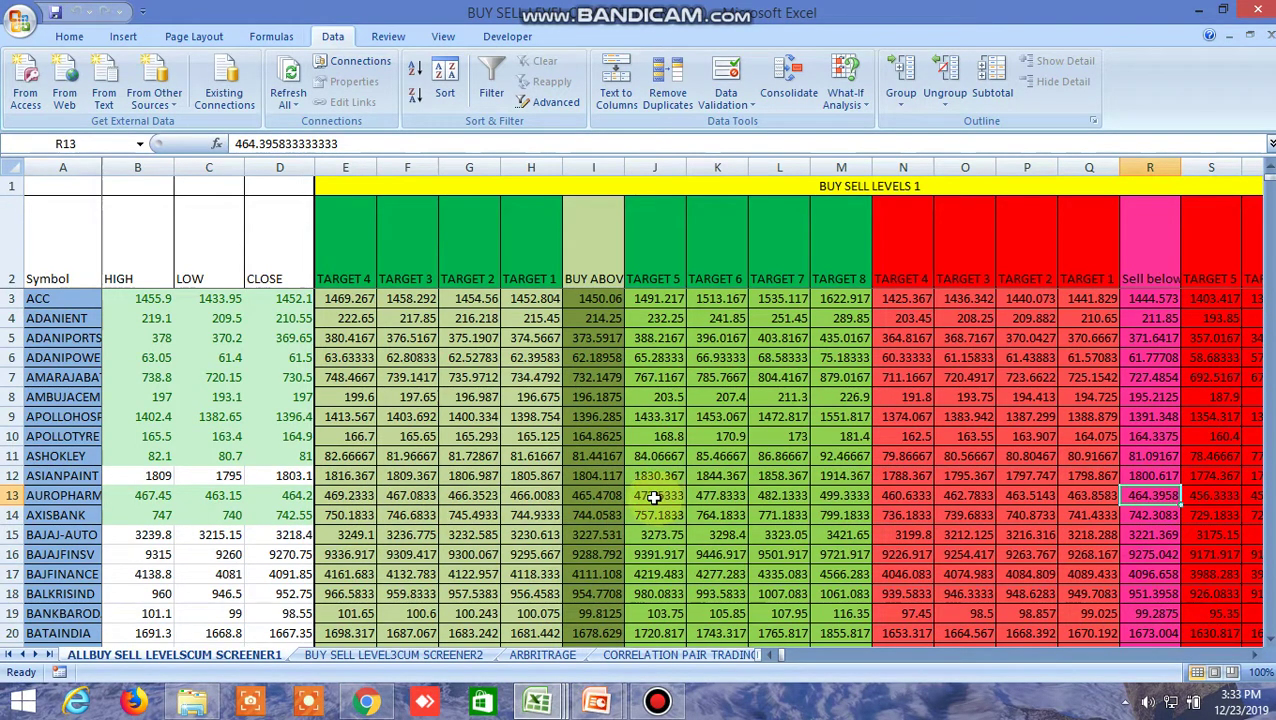
click(362, 497)
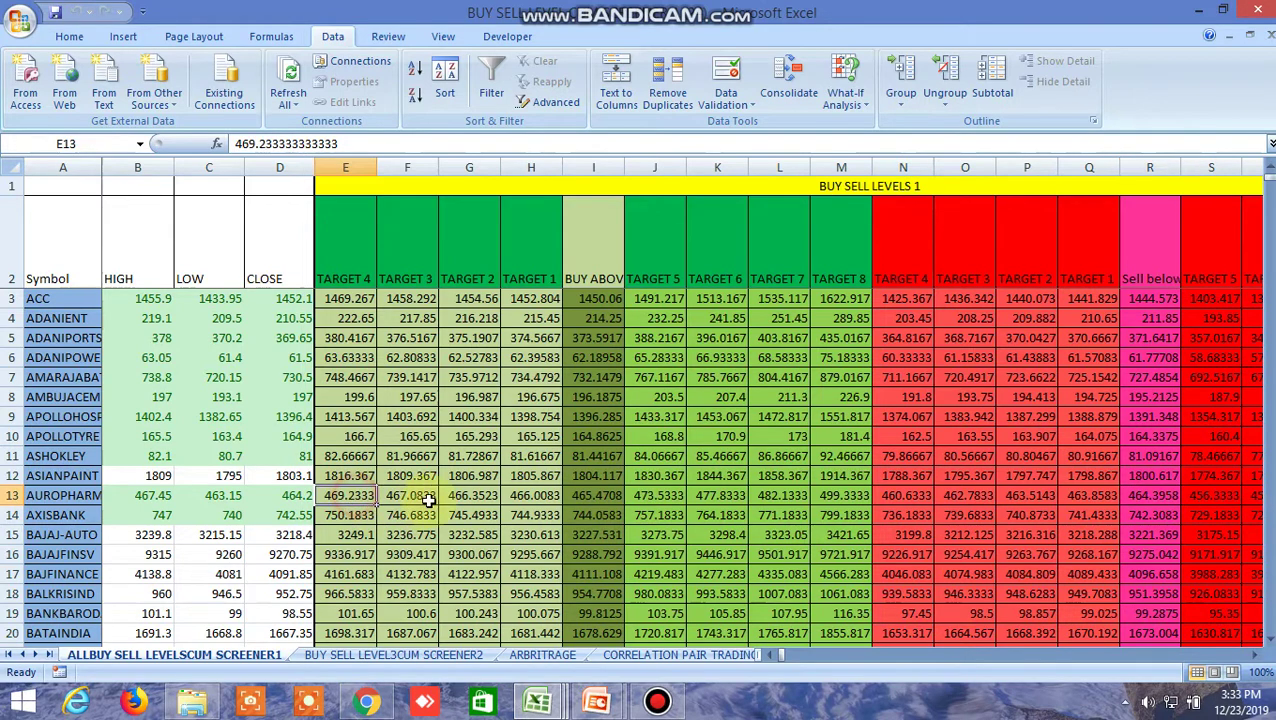
click(366, 702)
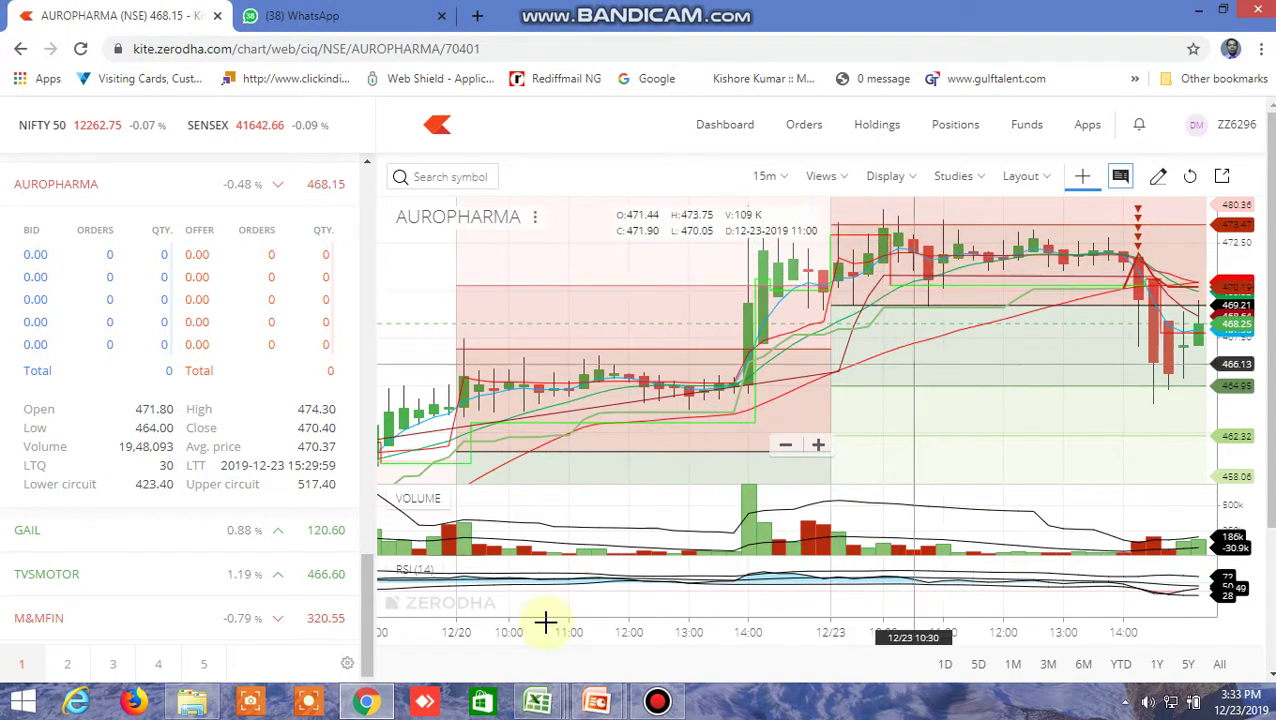
mouse_move(538, 702)
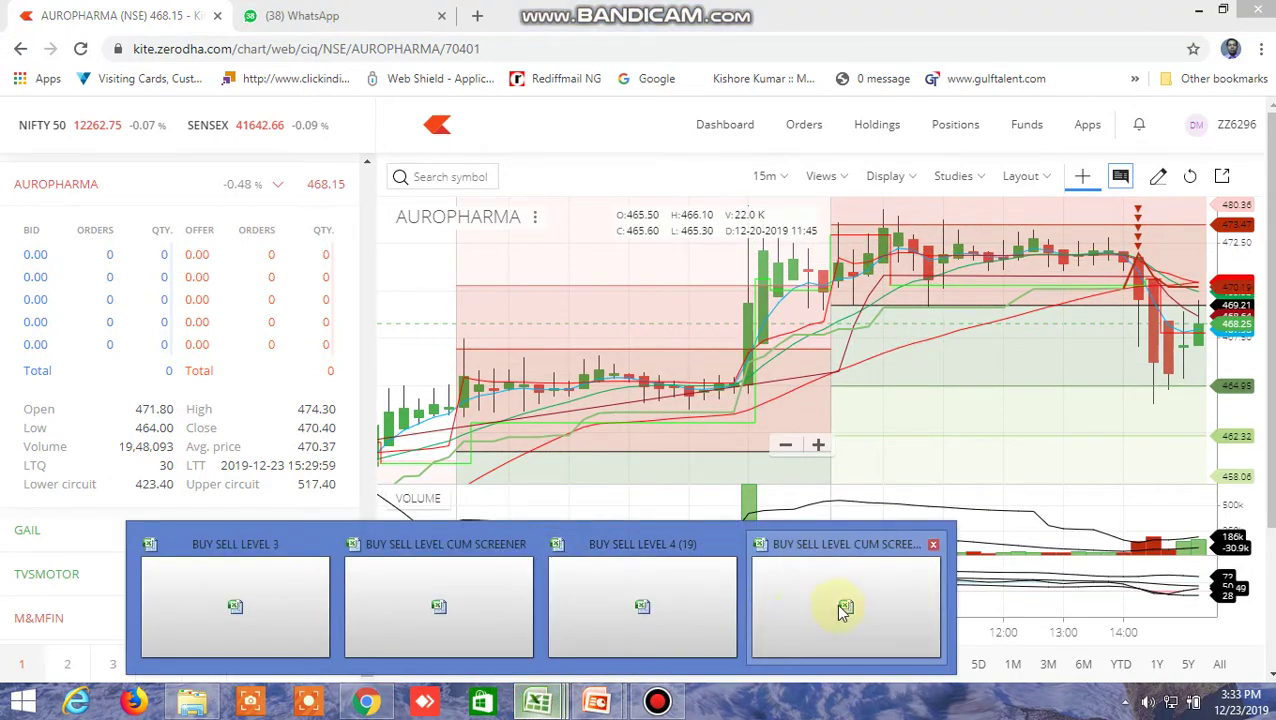
click(835, 604)
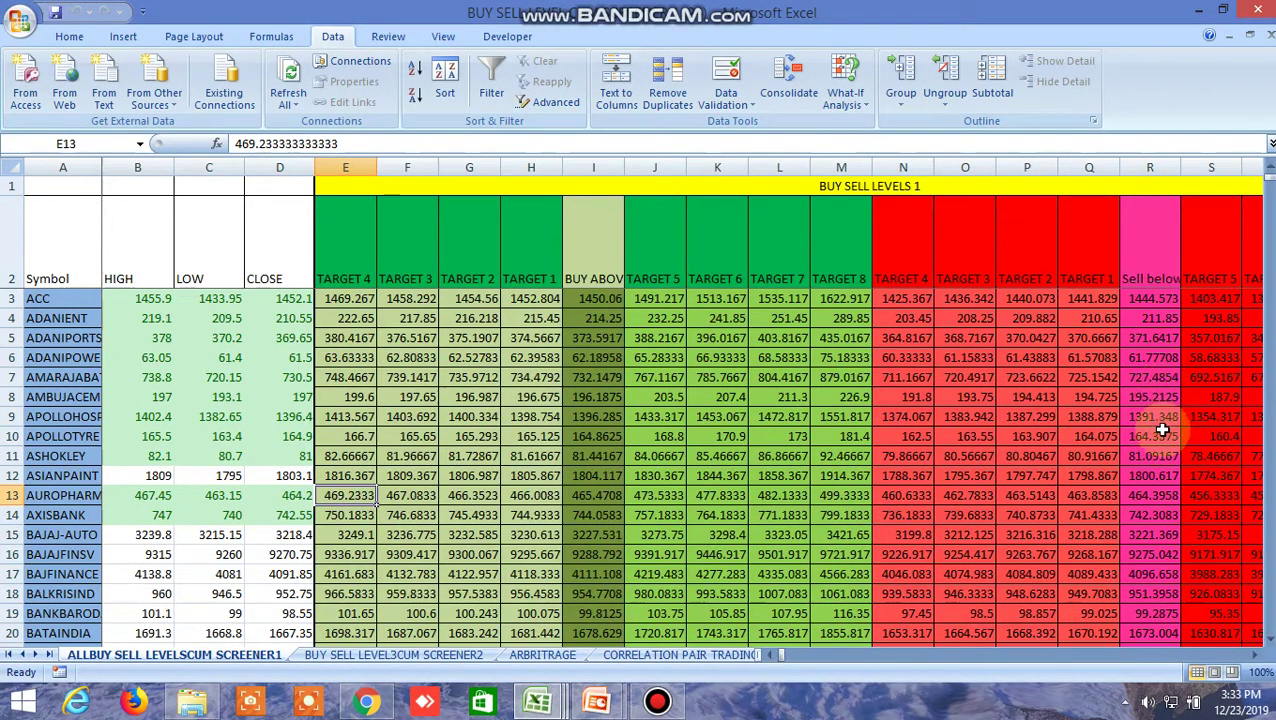
click(1150, 496)
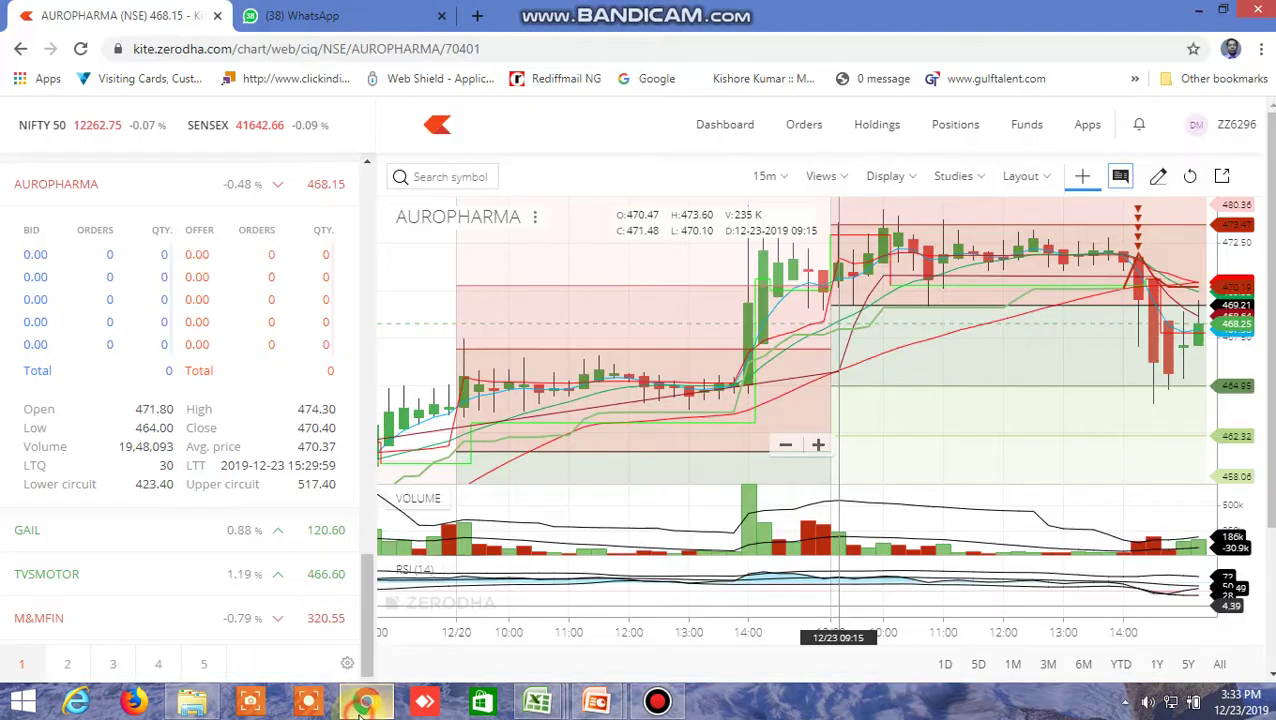
- Bring up WhatsApp Web's Safe trade chat and scroll through today's buy/sell level calls
click(366, 701)
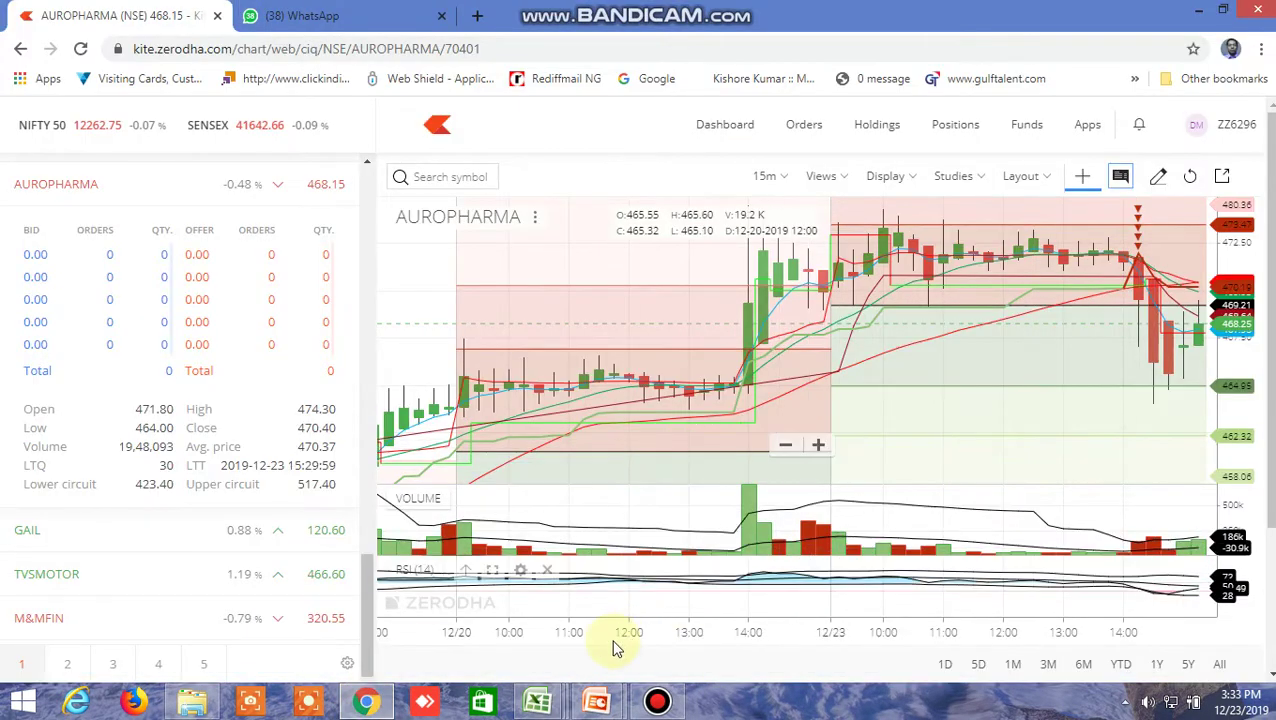
click(369, 22)
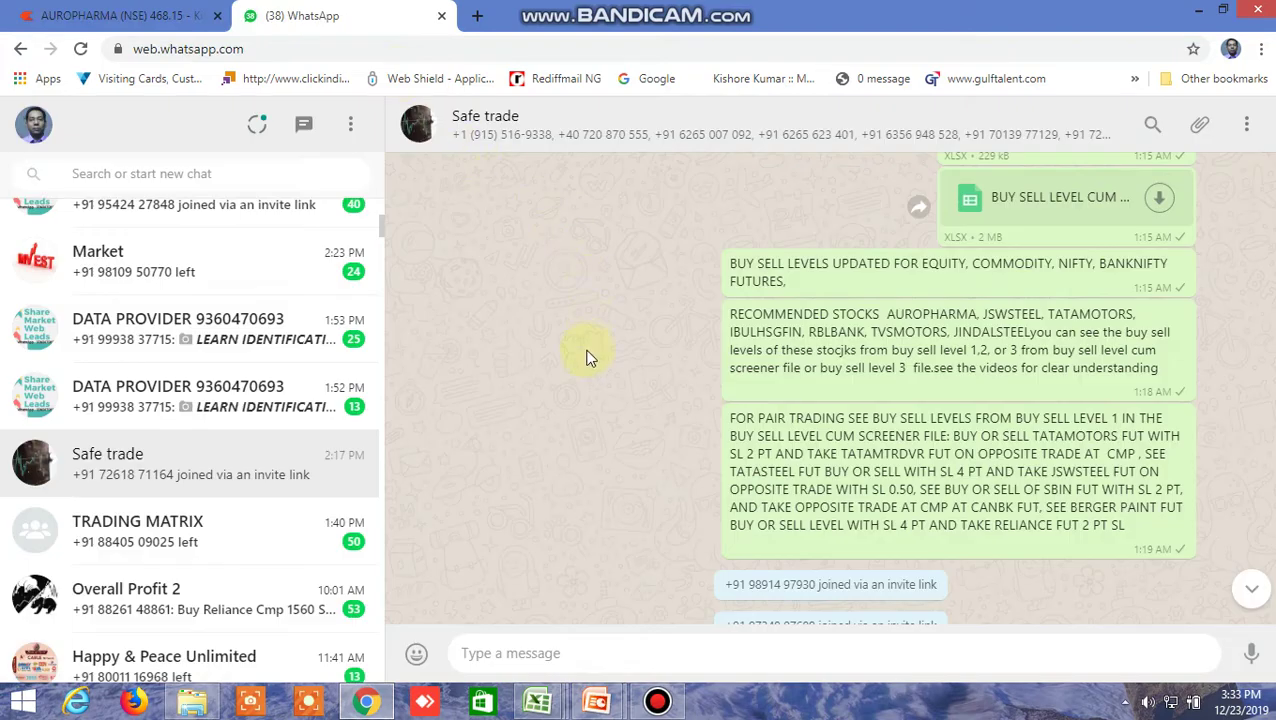
scroll(575, 385, down, 3)
scroll(575, 385, down, 3)
scroll(575, 381, down, 3)
scroll(575, 381, down, 3)
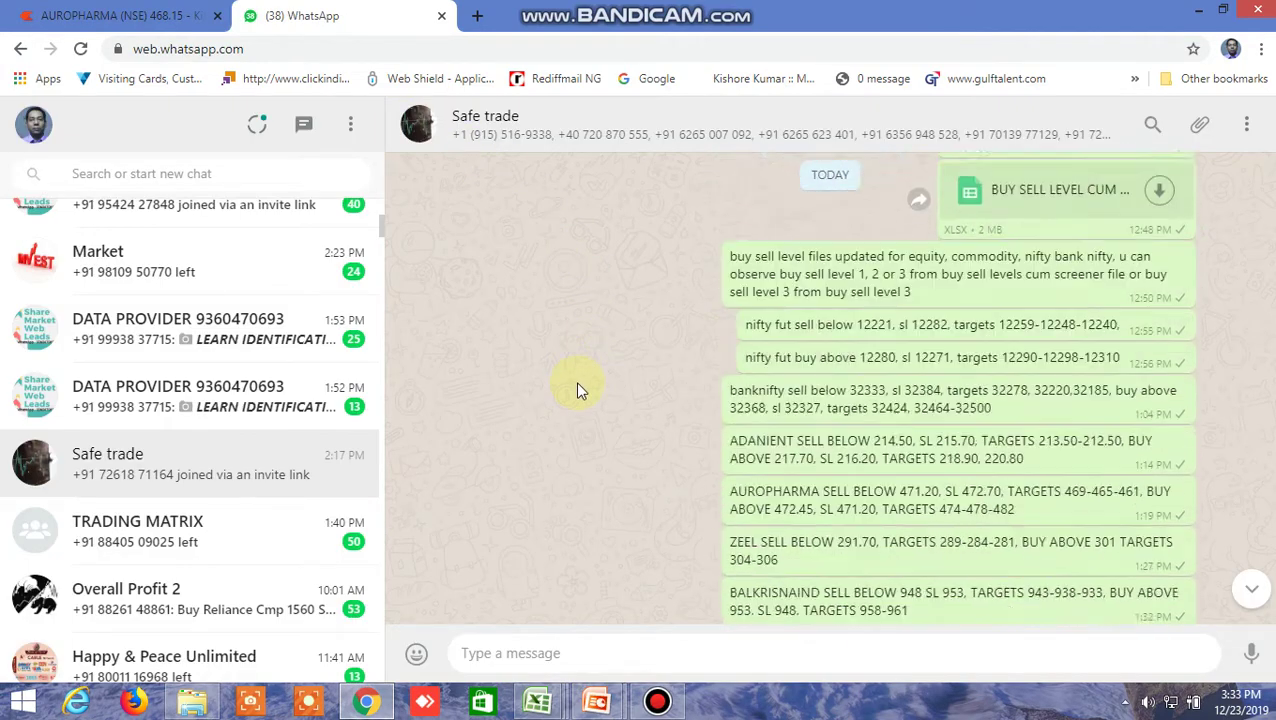
scroll(575, 381, down, 3)
- Scroll back up to Saturday's posts with the shared level files and recommended stocks
scroll(575, 381, up, 1)
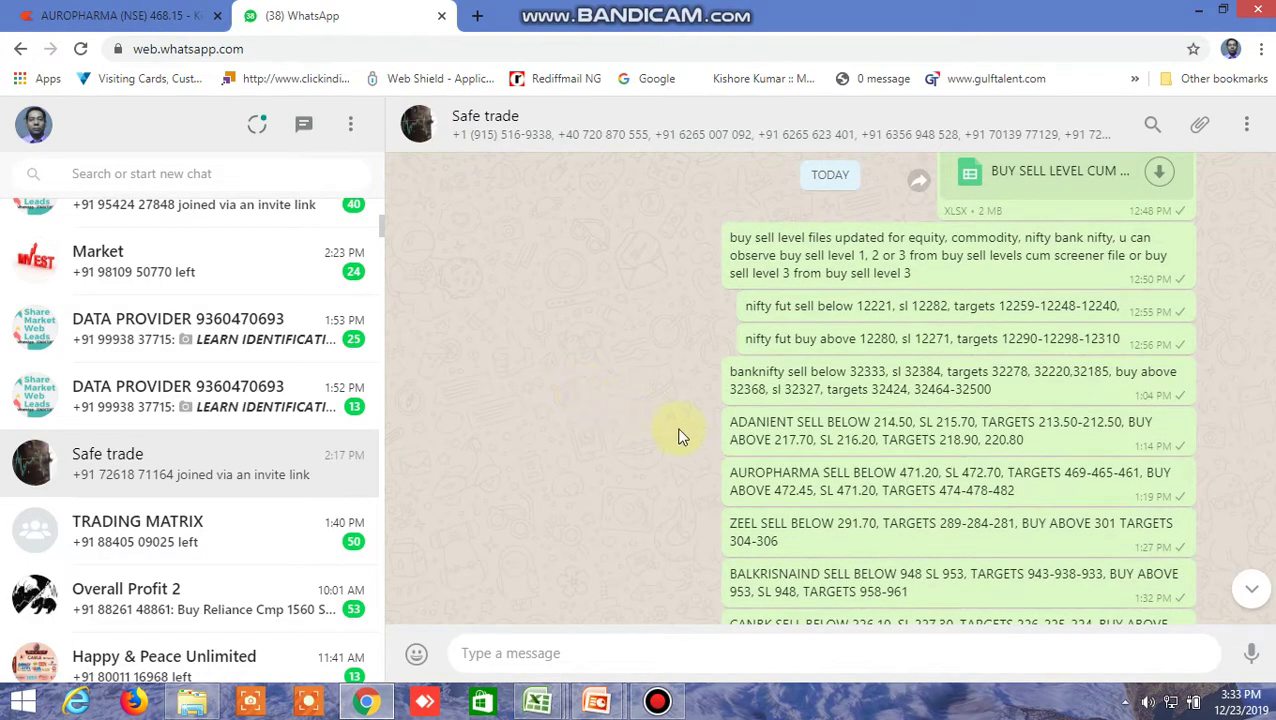
mouse_move(915, 485)
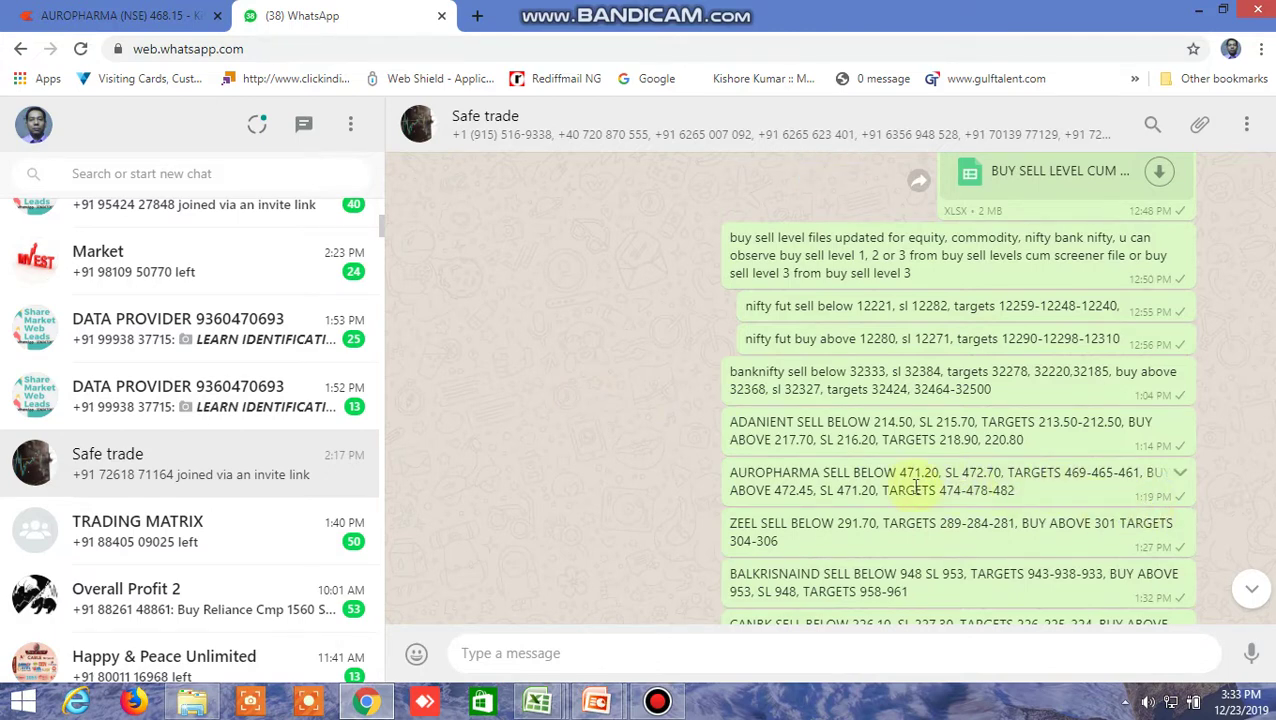
scroll(586, 386, up, 5)
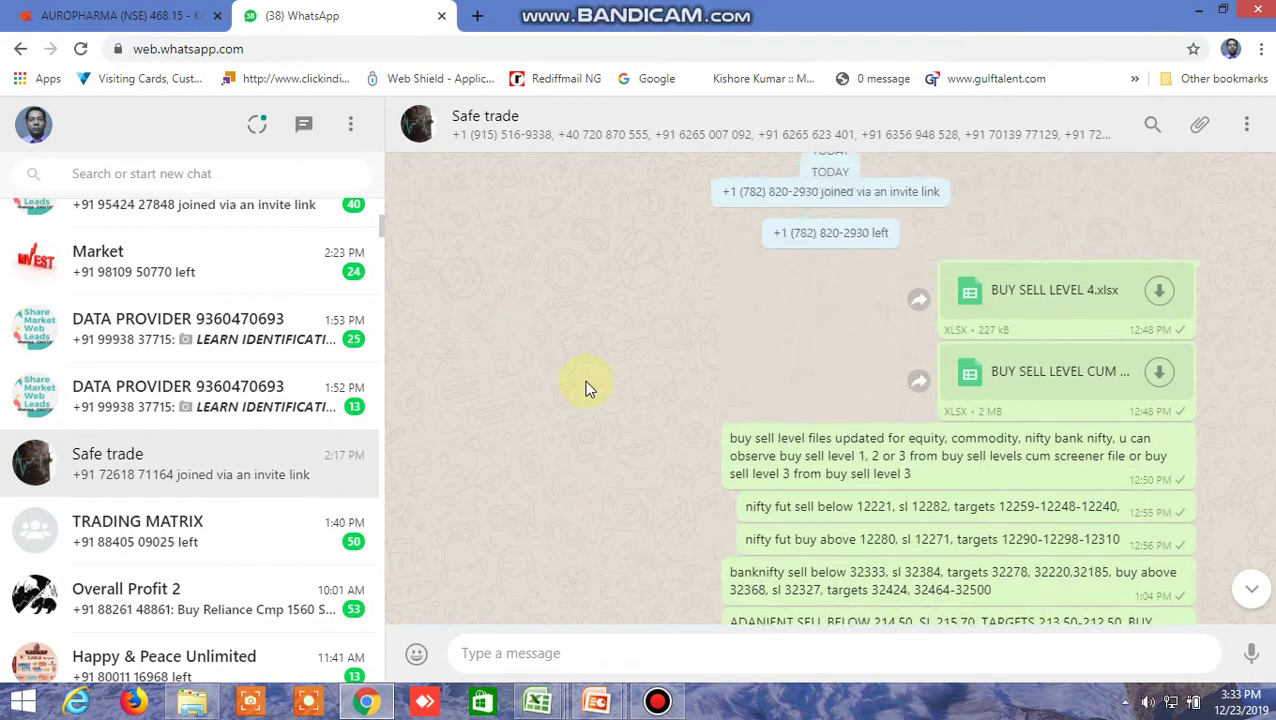
scroll(586, 386, up, 5)
scroll(586, 386, up, 5)
scroll(586, 386, up, 5)
scroll(586, 387, up, 3)
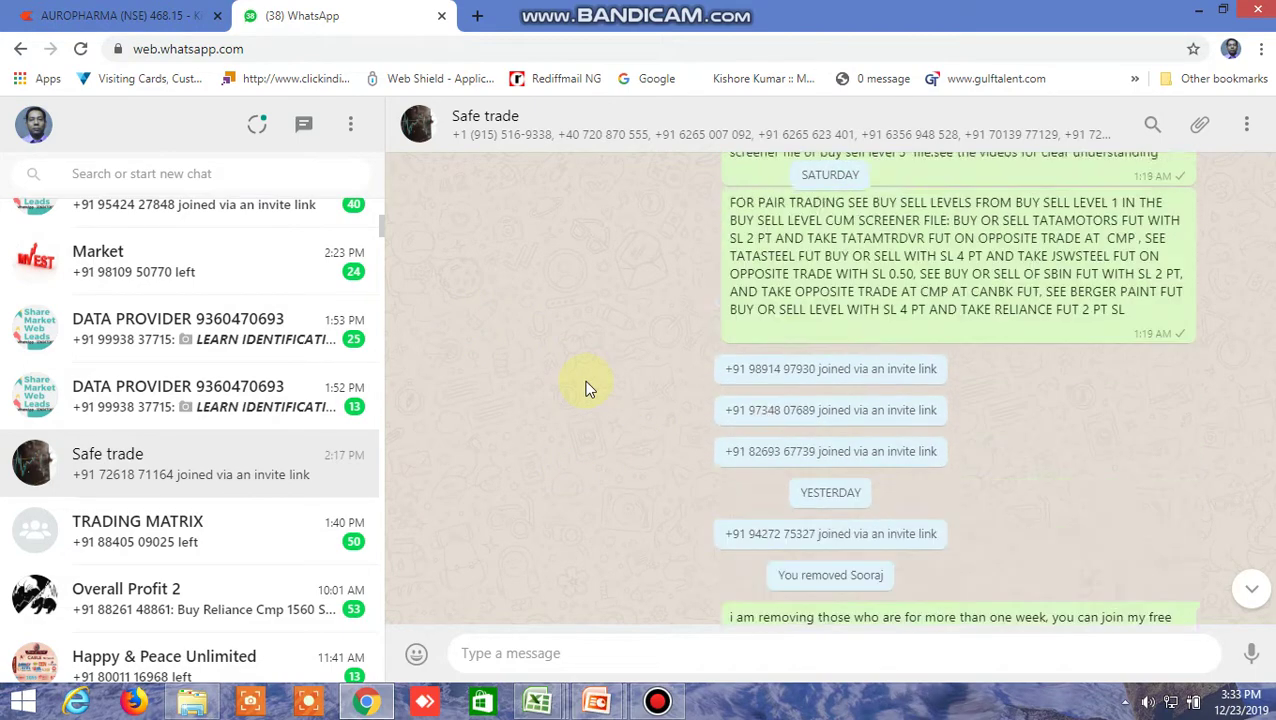
scroll(586, 387, up, 1)
scroll(586, 387, up, 2)
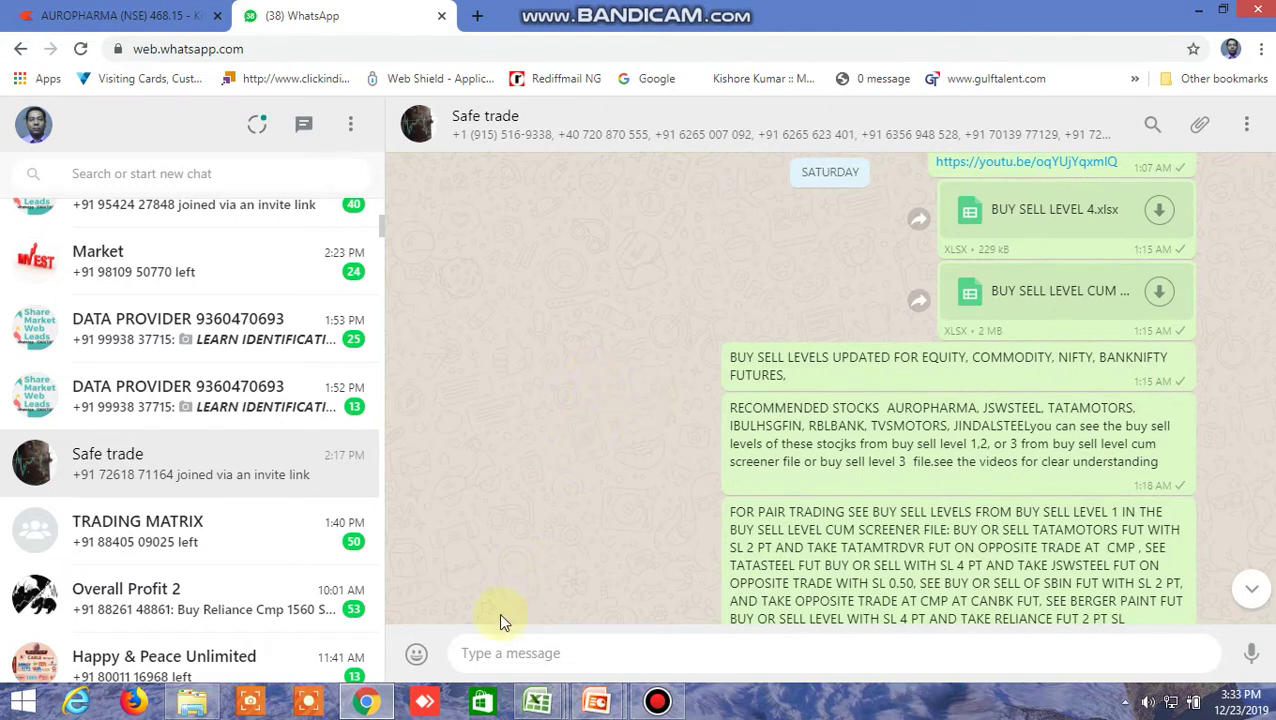
click(537, 700)
- In BUY SELL LEVEL 4, check AUROPHARMA's uptrend buy above 481.43 and sell below 467.47
click(661, 602)
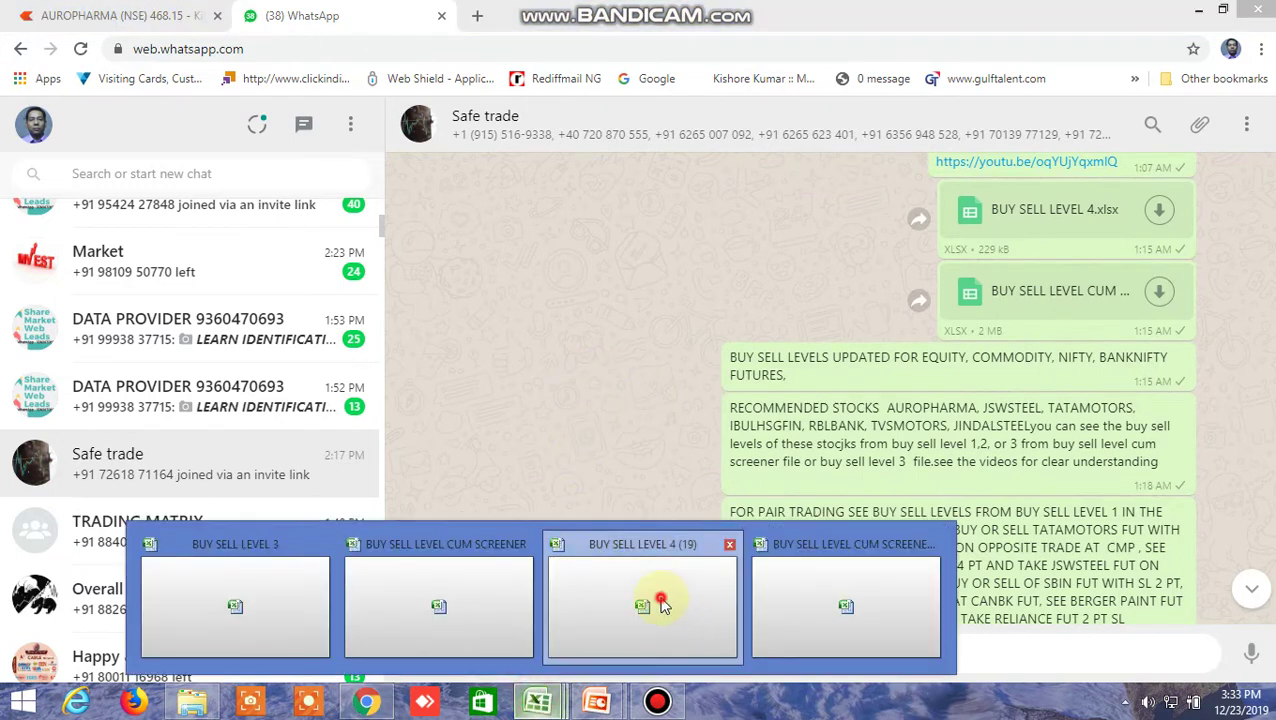
drag(1231, 655, 783, 662)
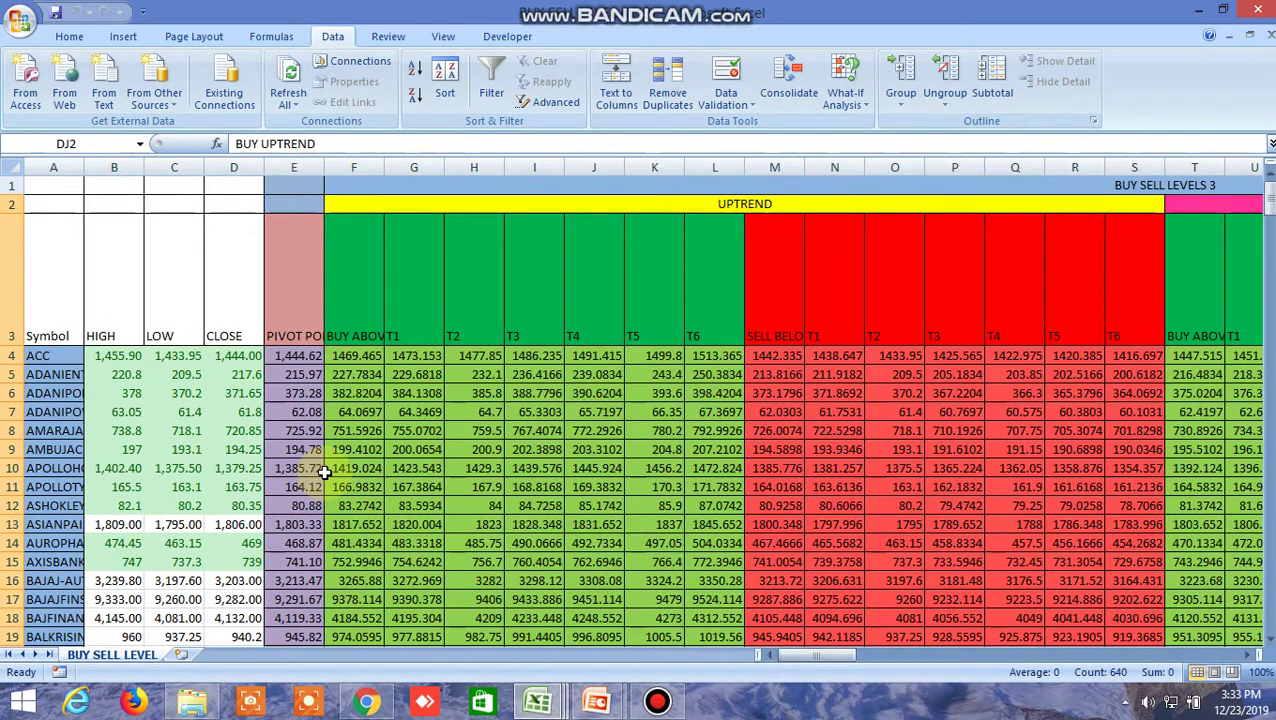
scroll(325, 472, down, 2)
scroll(325, 472, up, 2)
click(368, 543)
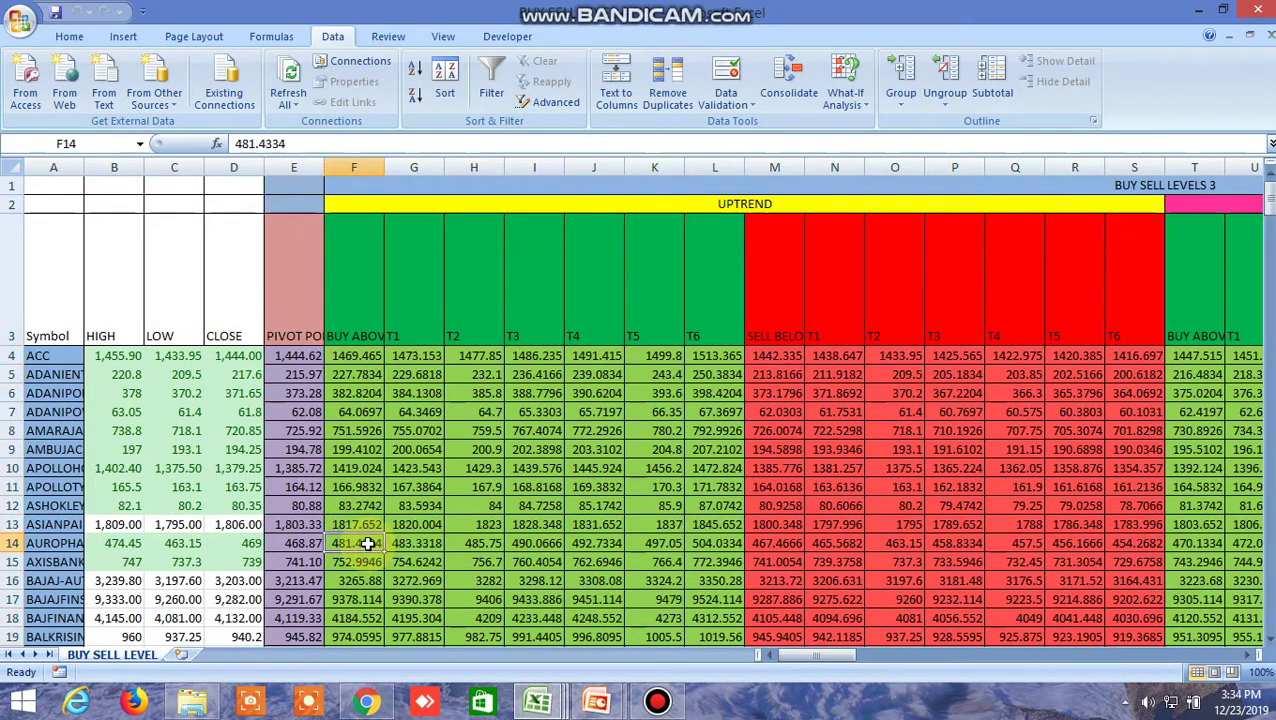
click(777, 546)
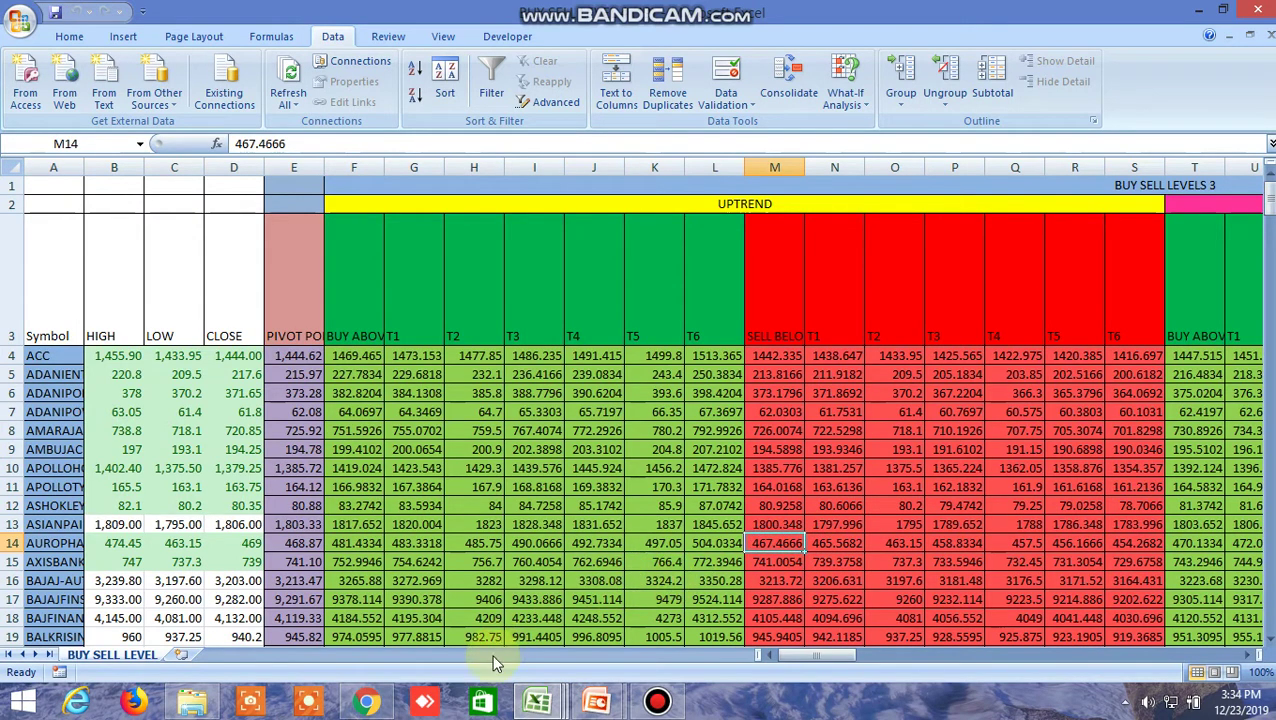
click(366, 701)
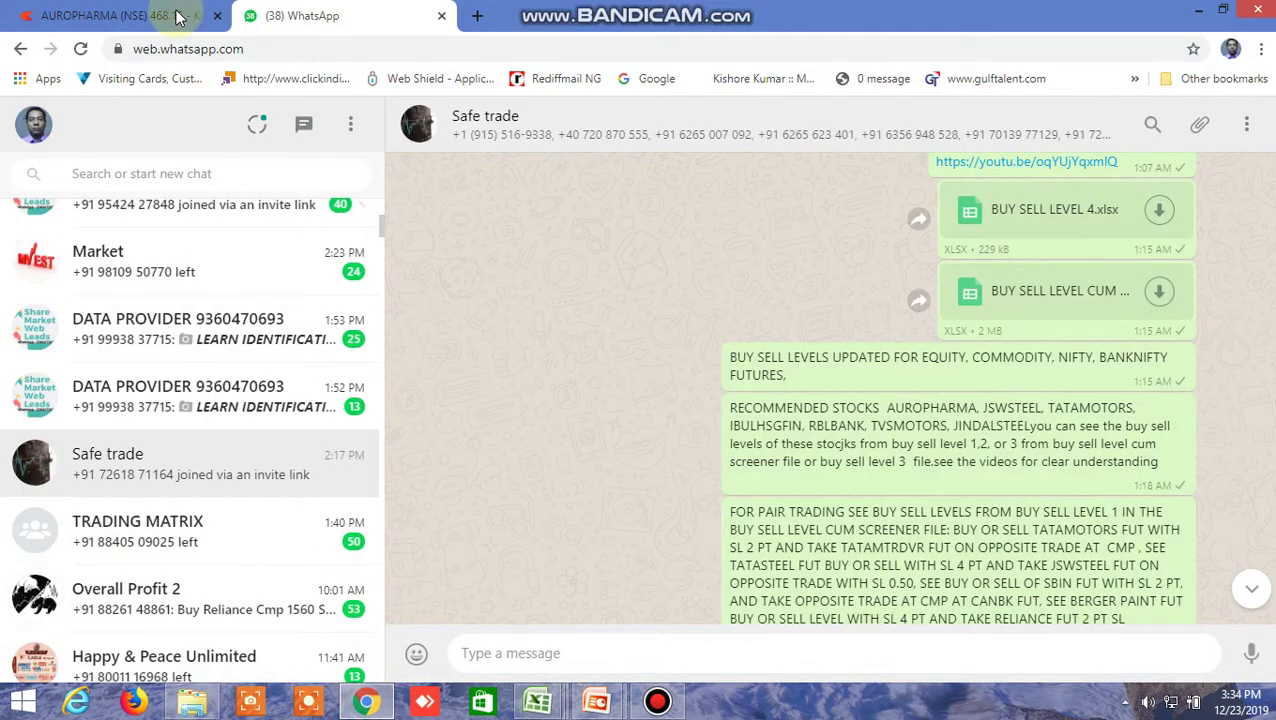
click(546, 703)
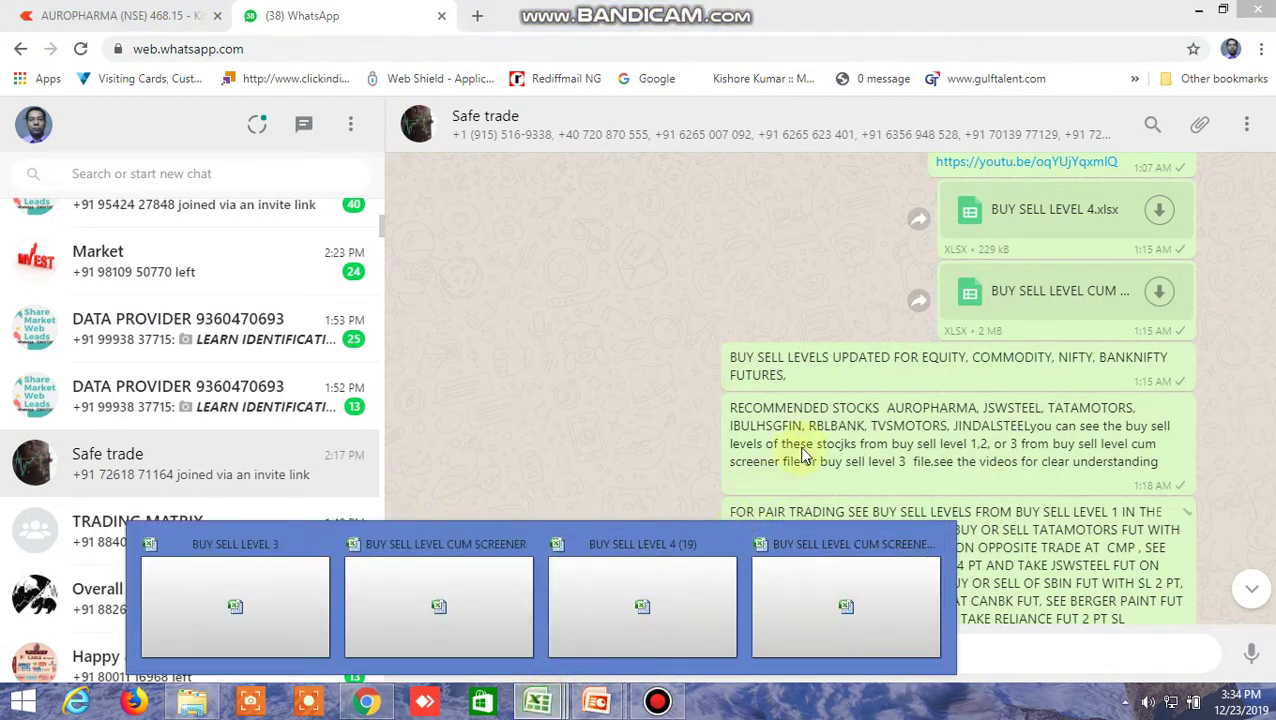
- Scroll the screener's UP/DOWN match results and inspect the formula behind L&TFH's UP result
click(826, 598)
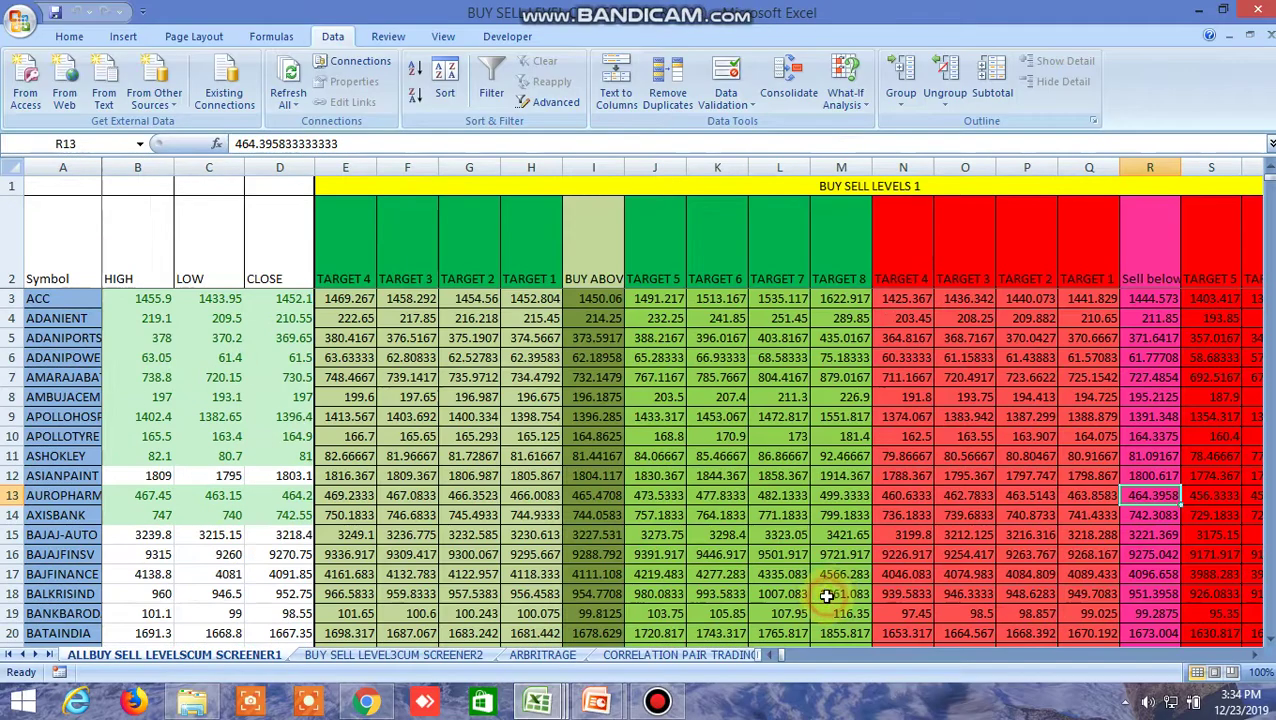
drag(781, 655, 895, 658)
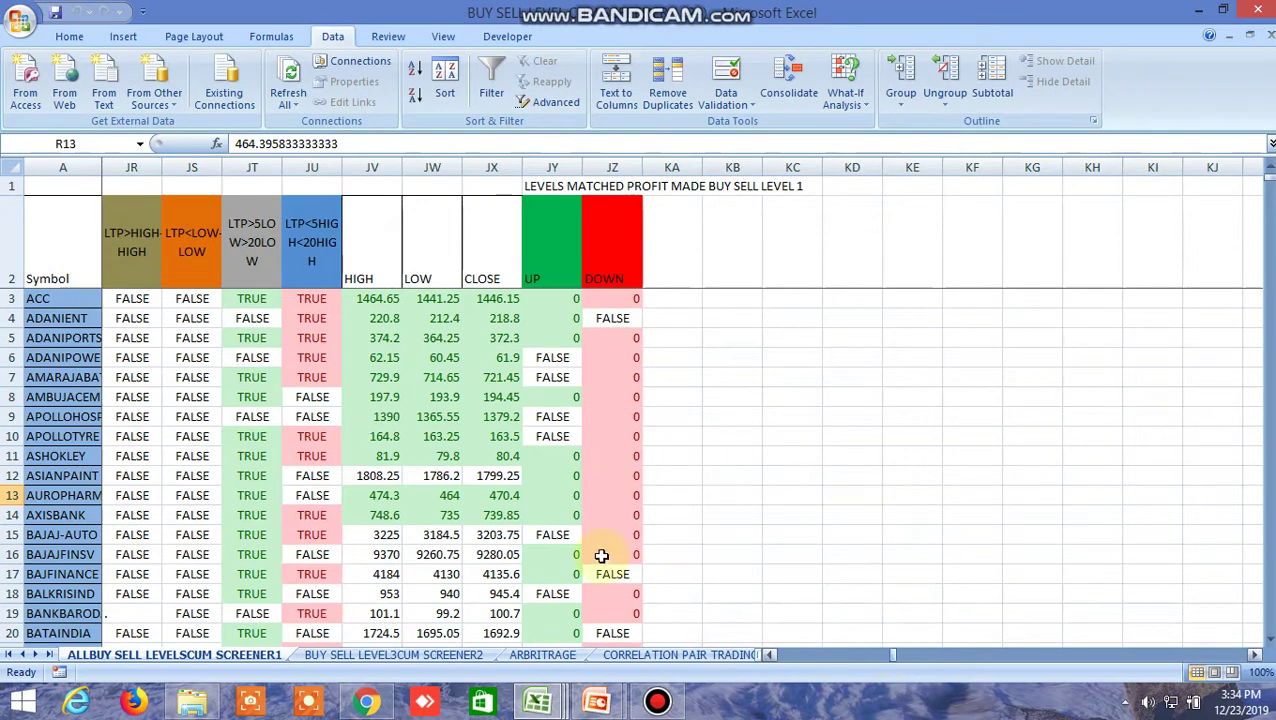
scroll(549, 485, down, 4)
scroll(549, 485, down, 4)
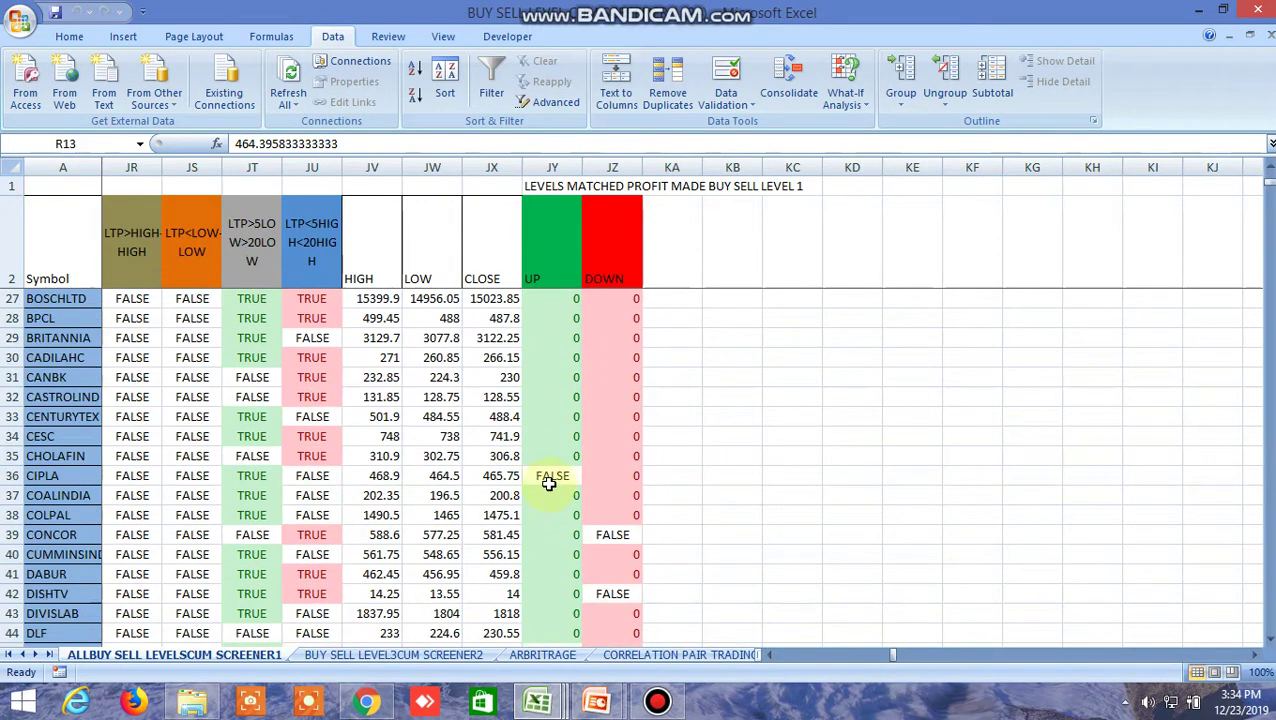
scroll(549, 485, down, 5)
scroll(549, 485, down, 6)
scroll(549, 485, down, 6)
scroll(549, 485, down, 2)
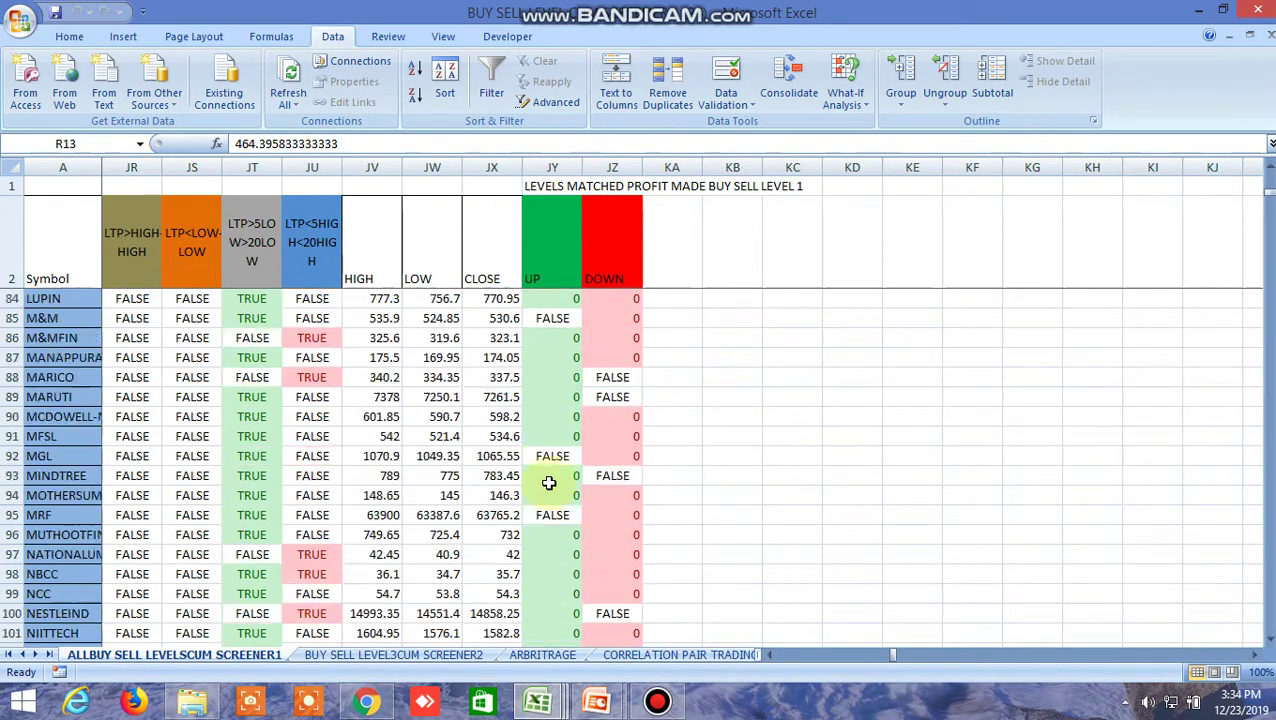
scroll(549, 485, down, 3)
scroll(549, 485, up, 1)
scroll(549, 485, up, 6)
right_click(549, 487)
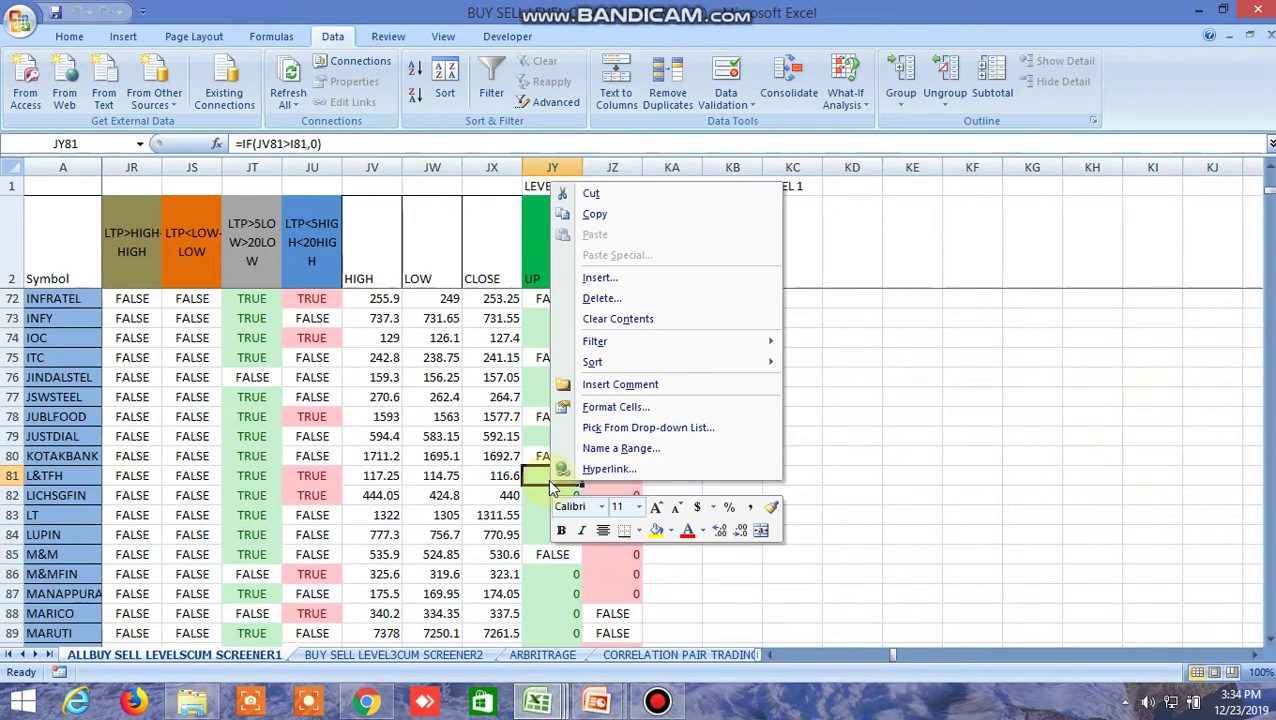
click(452, 399)
- Check JSWSTEEL's UP match formula and its LOW value of 262.4
scroll(447, 398, up, 1)
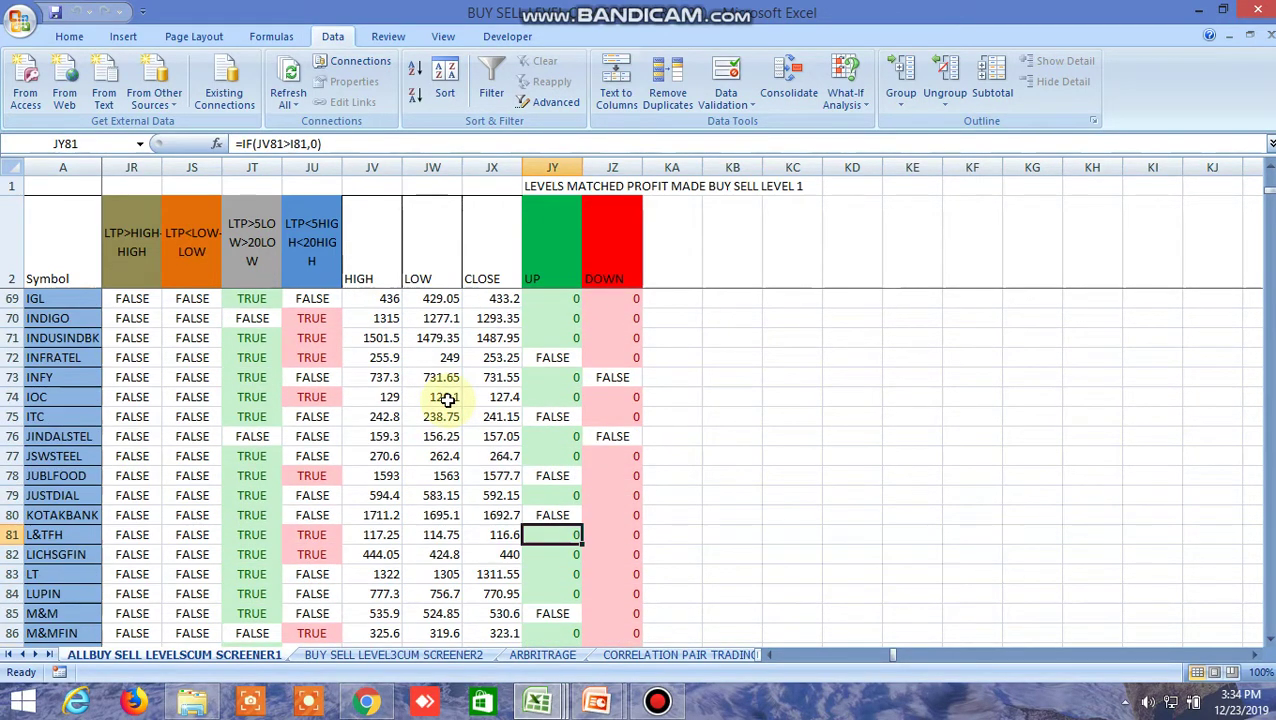
click(541, 458)
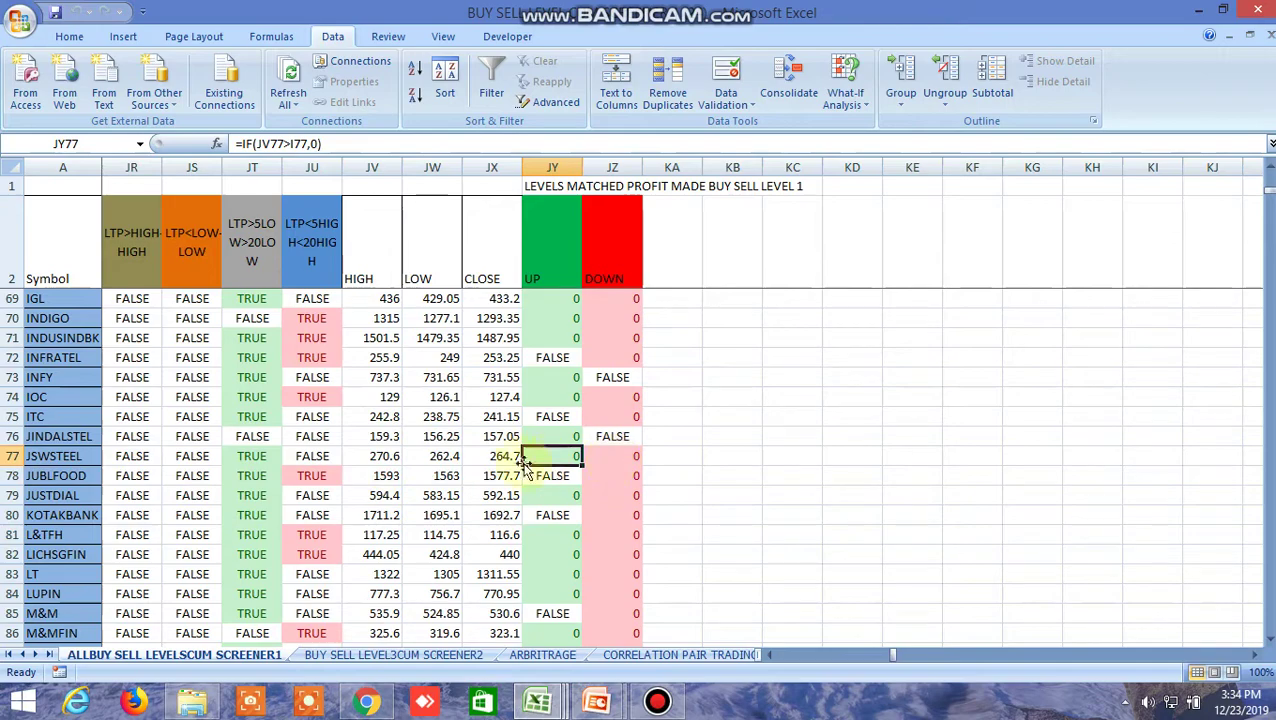
click(445, 457)
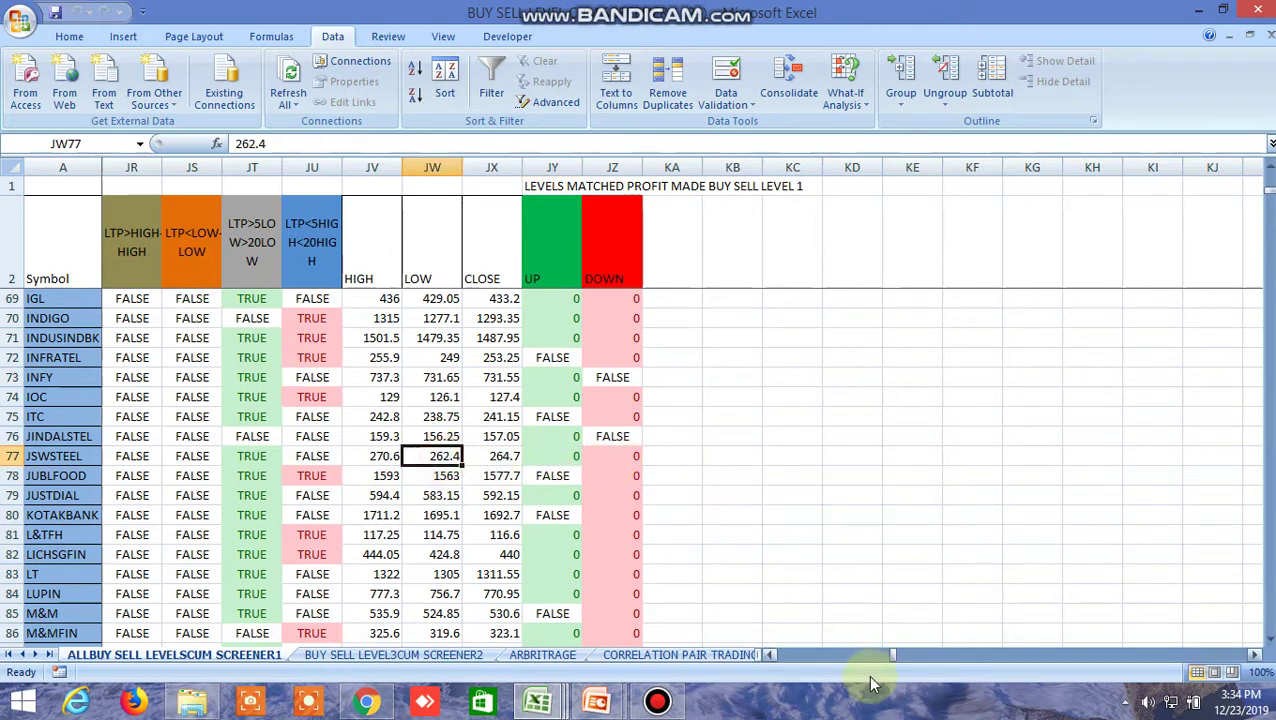
drag(893, 655, 770, 655)
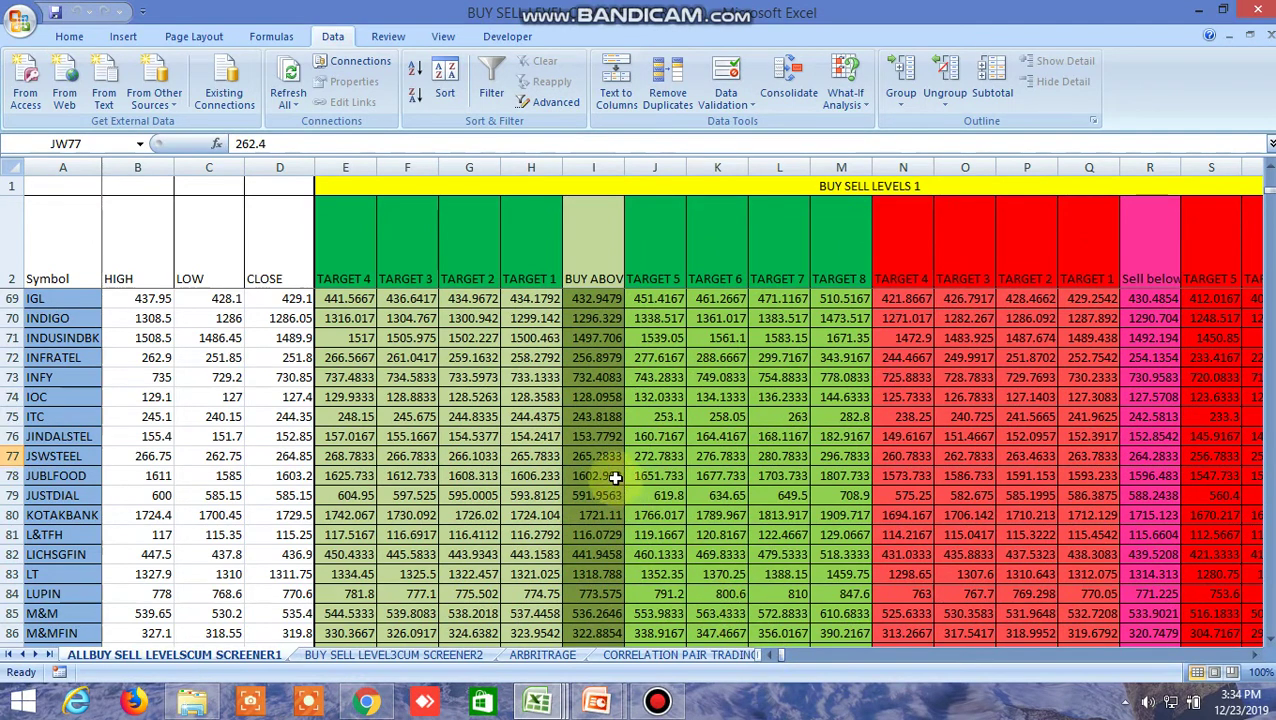
- Compare JSWSTEEL's buy-above and sell-below levels in the screener's columns I and R
click(604, 458)
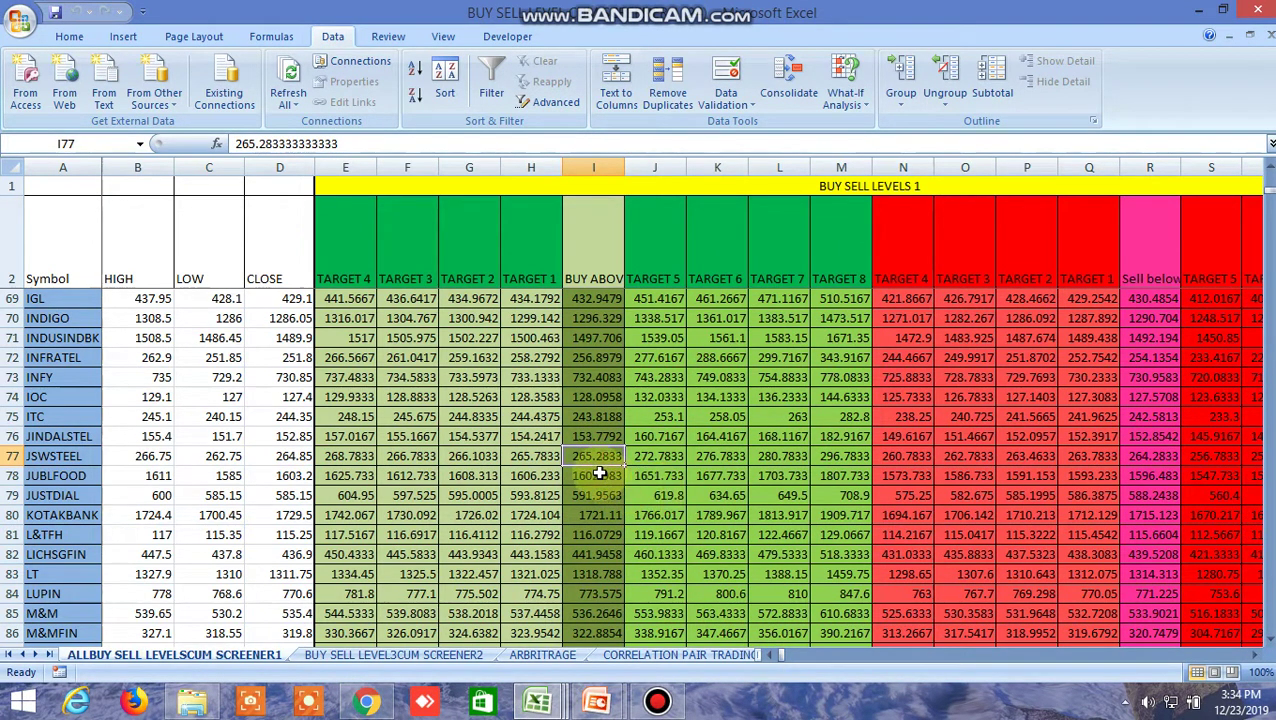
click(1149, 456)
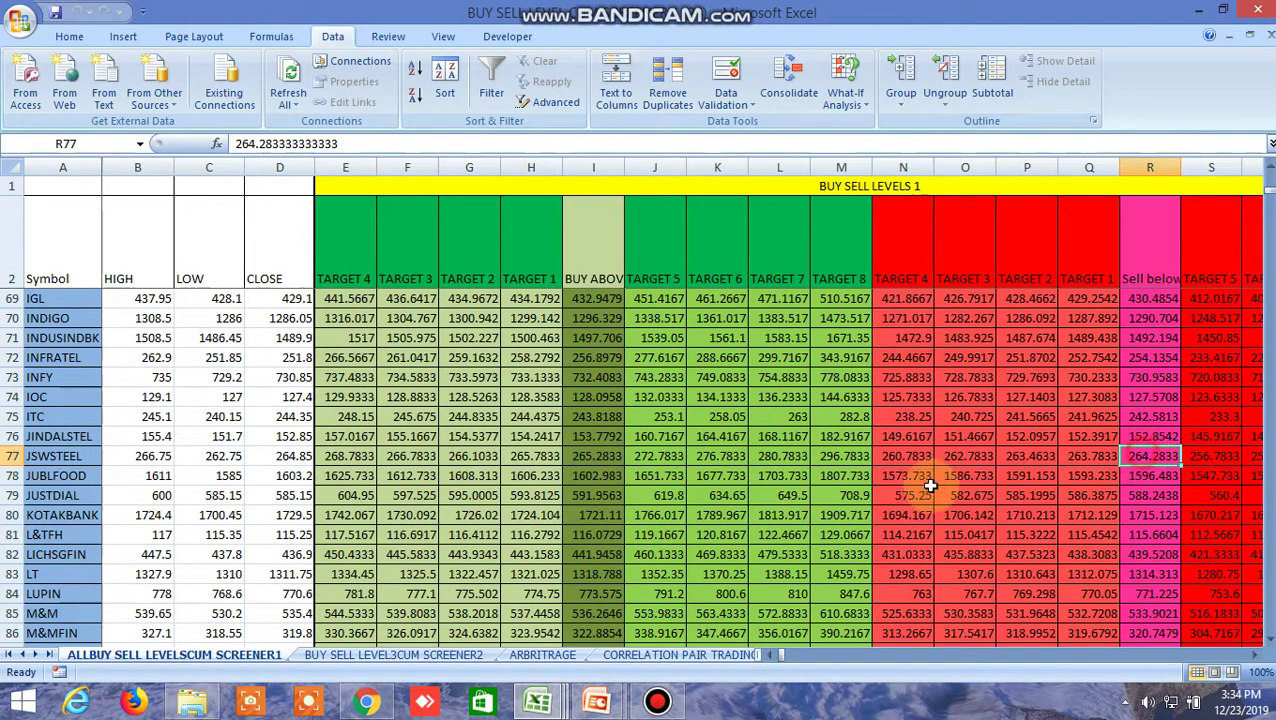
click(365, 703)
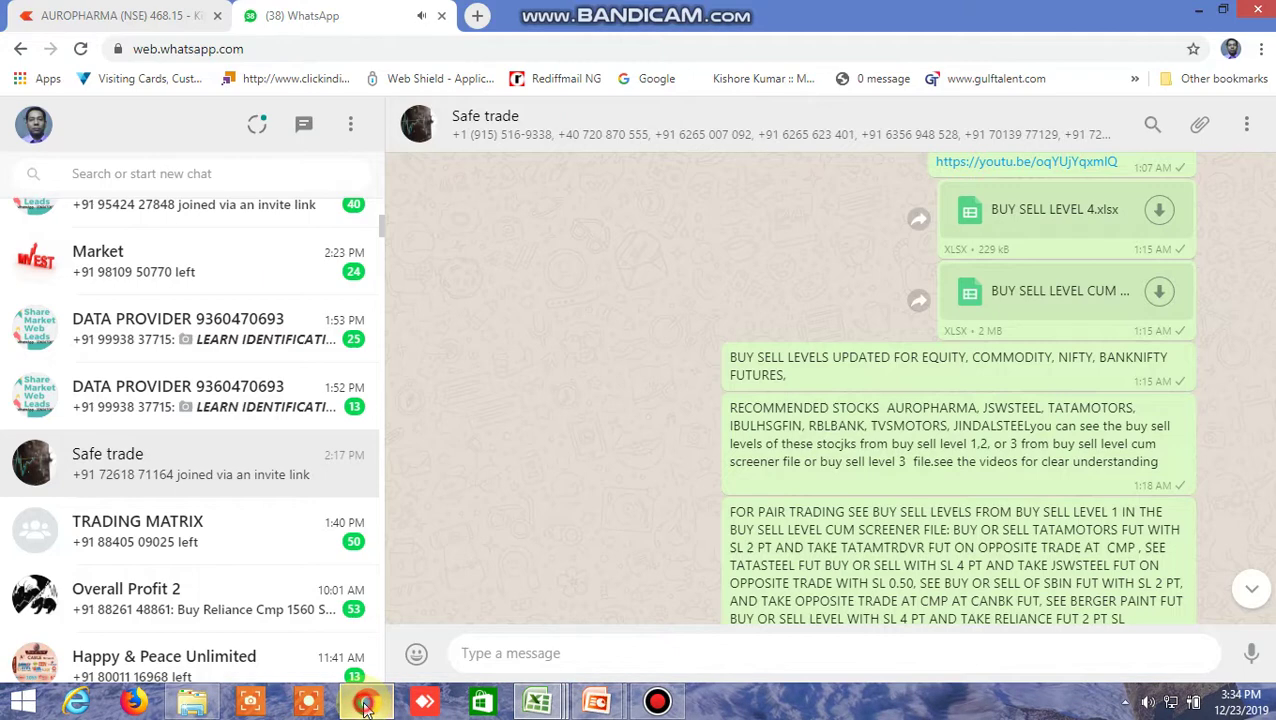
click(117, 17)
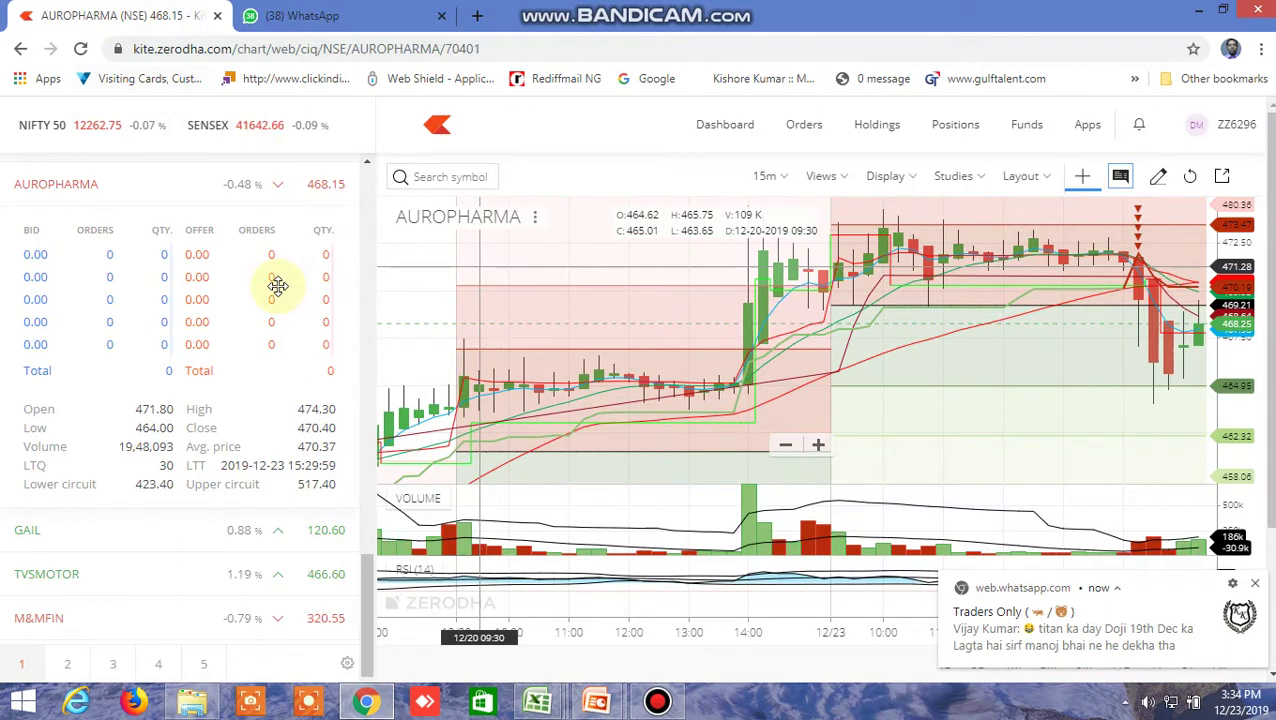
- Check JSWSTEEL's first target of 269.222 in the BUY SELL LEVEL workbook
key(alt+Tab)
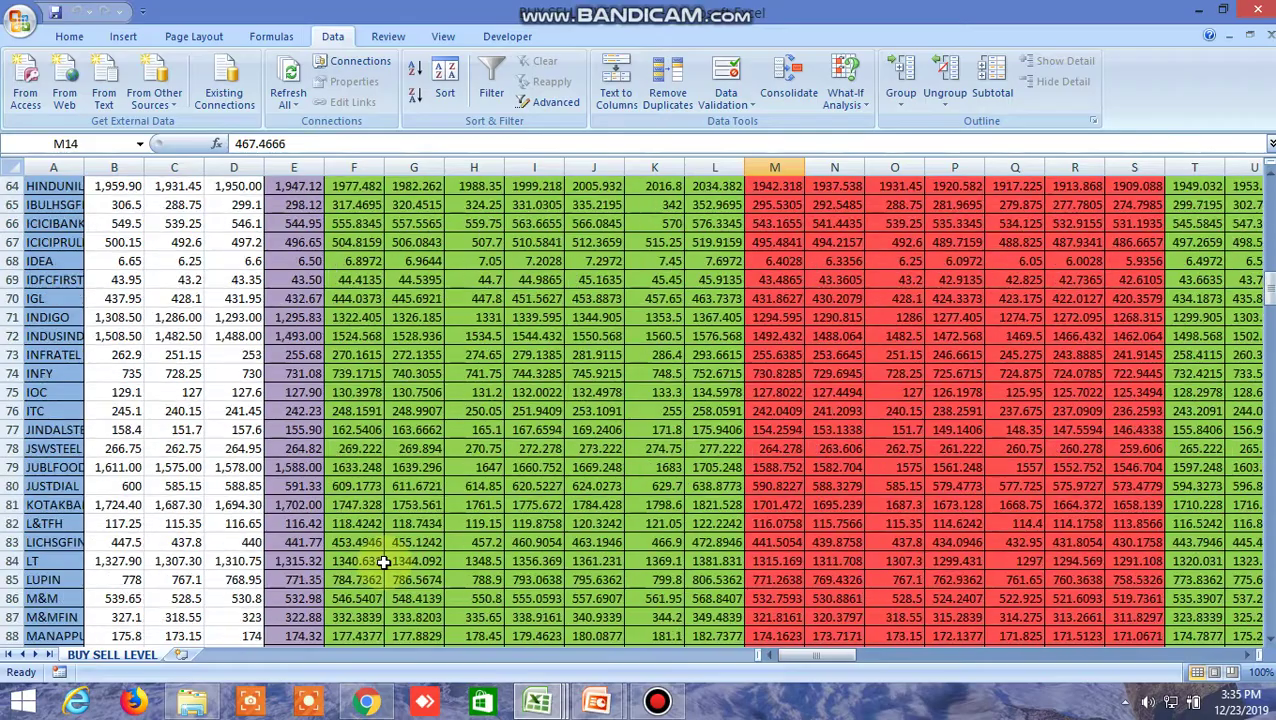
click(362, 451)
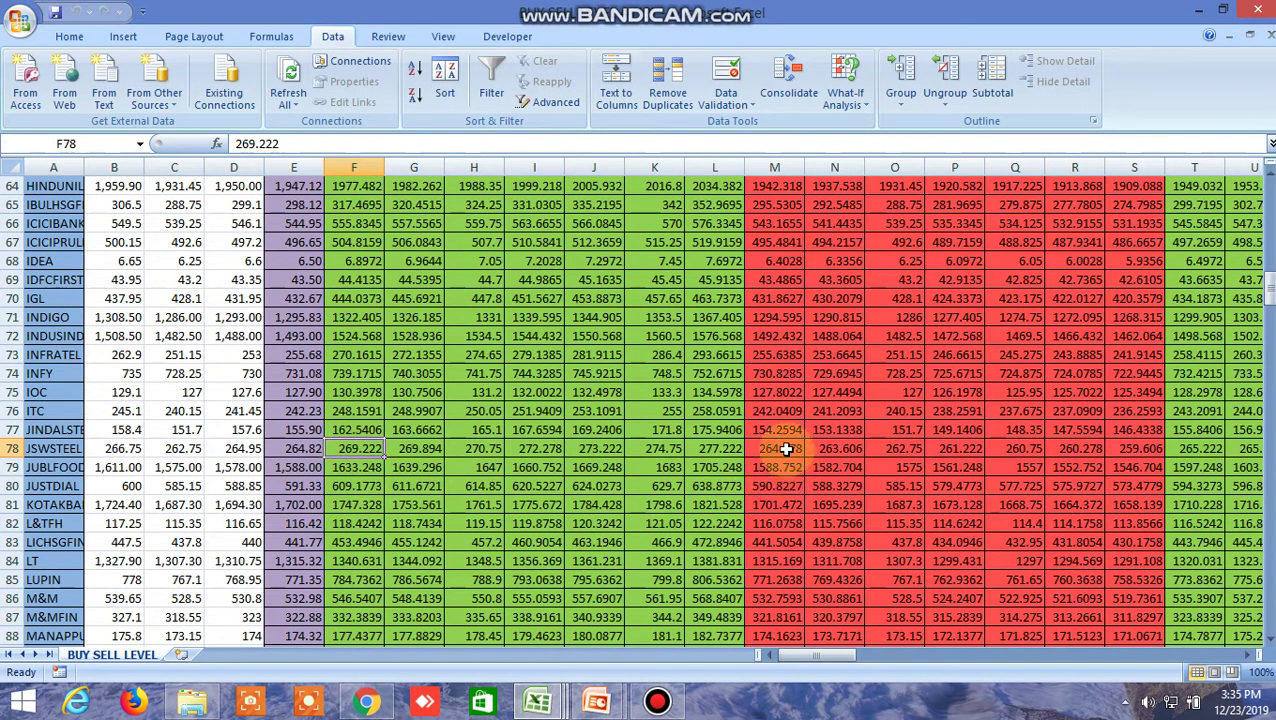
click(366, 702)
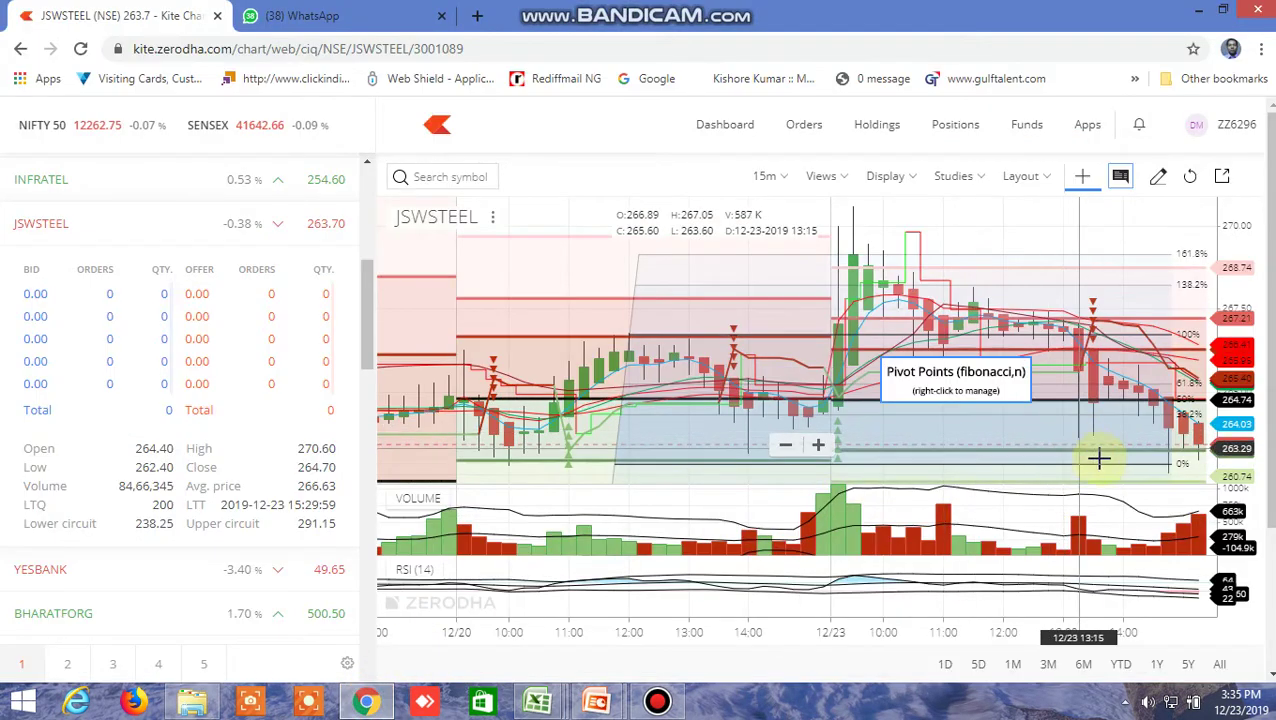
- Pan the JSWSTEEL 15-minute chart to compare recent candles with the sheet's levels
drag(1098, 458, 1062, 460)
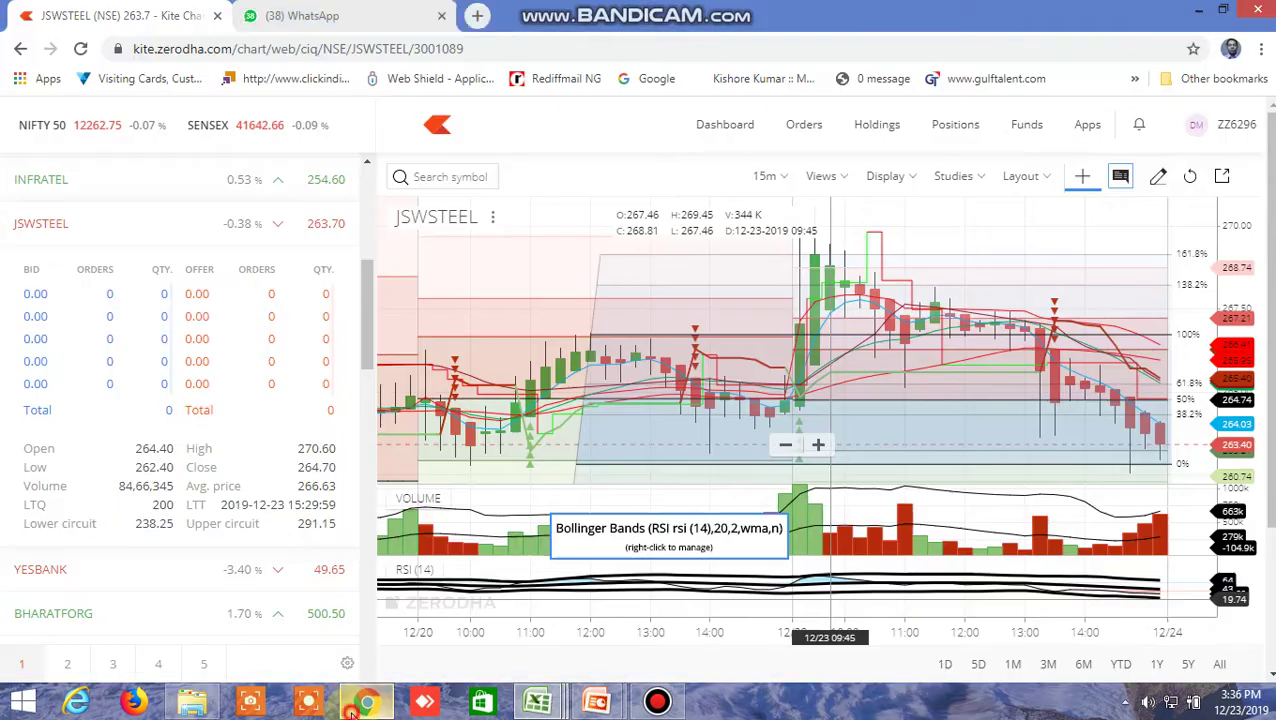
click(303, 18)
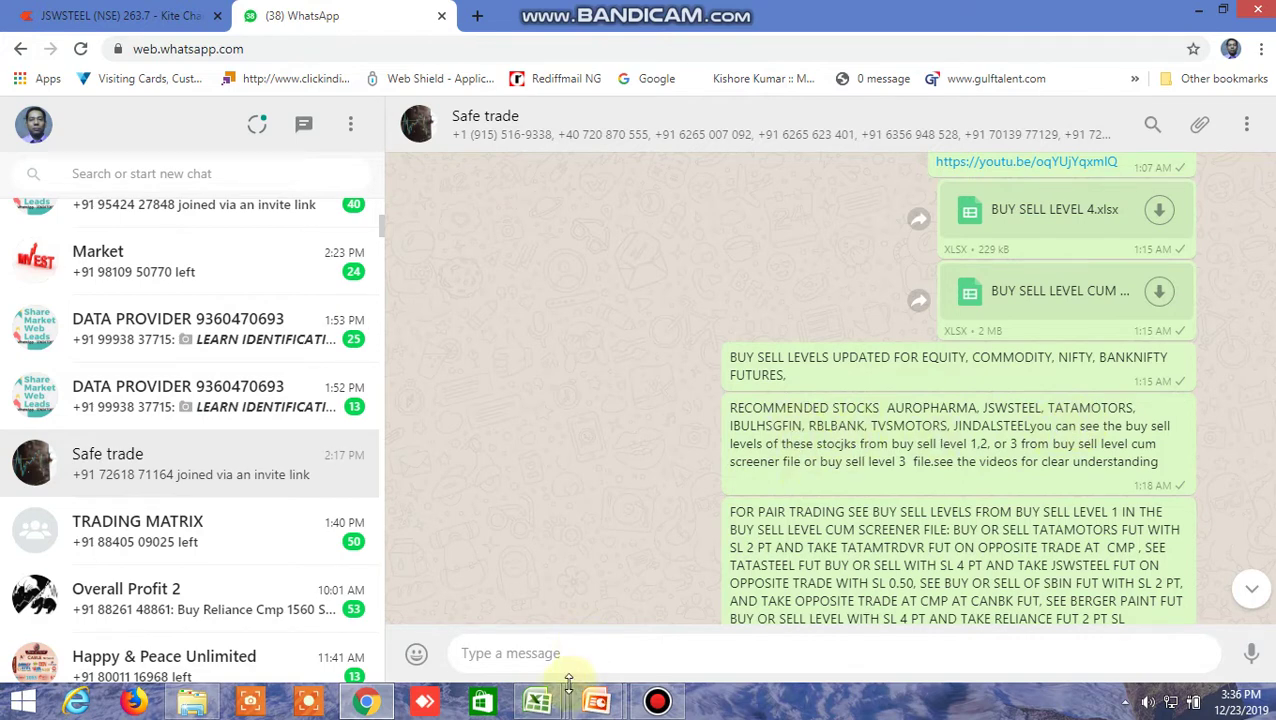
mouse_move(538, 702)
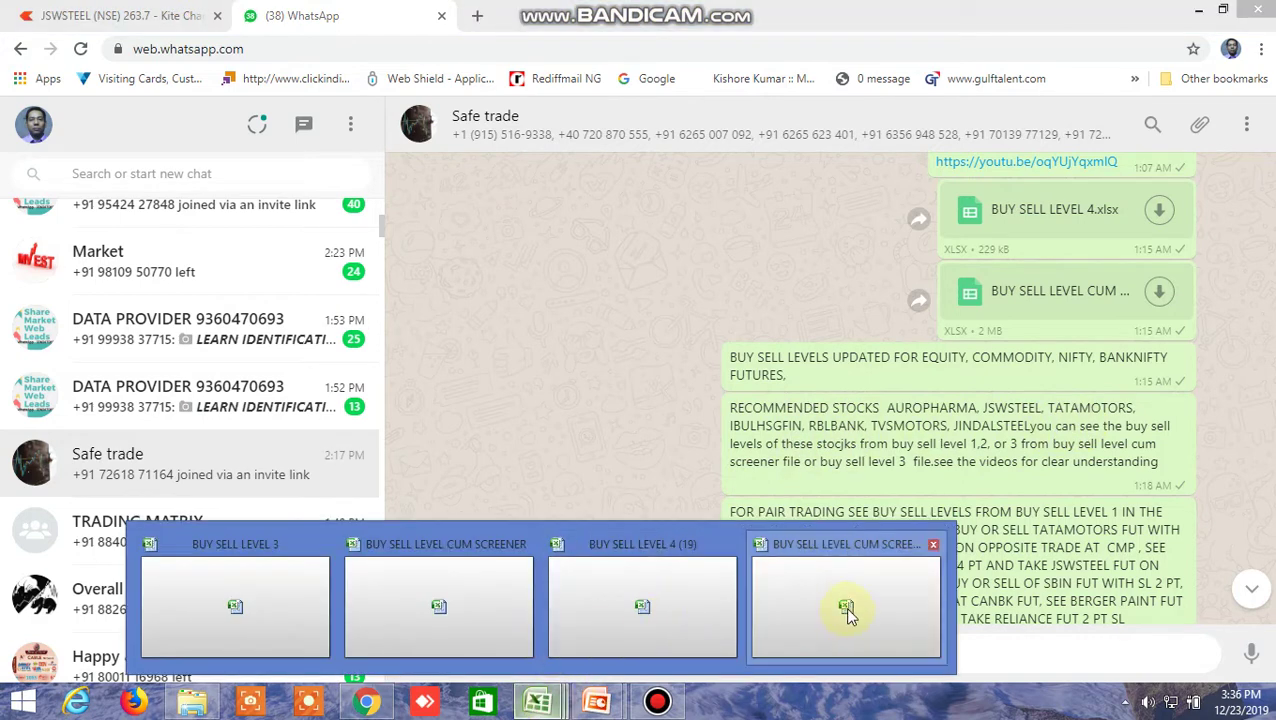
- Find IBULHSGFIN at row 64 and check buy-above 298.5854 and sell-below 294.1479
click(845, 610)
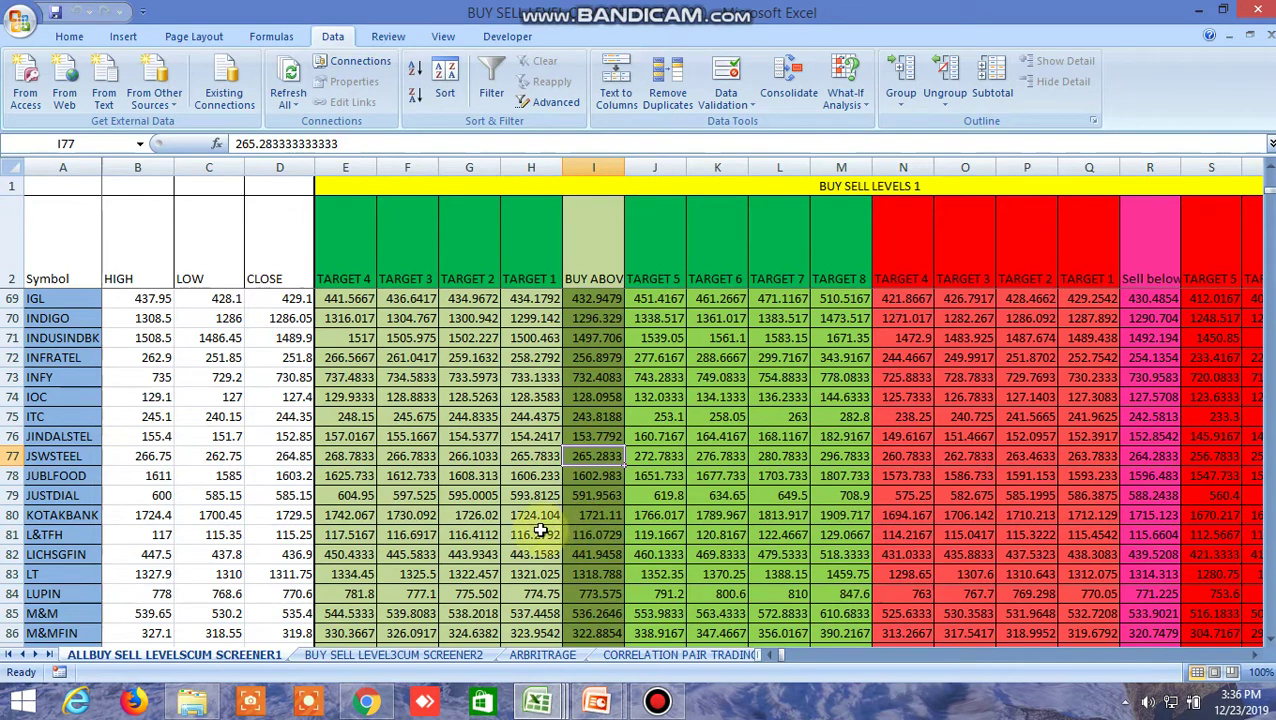
scroll(537, 531, down, 1)
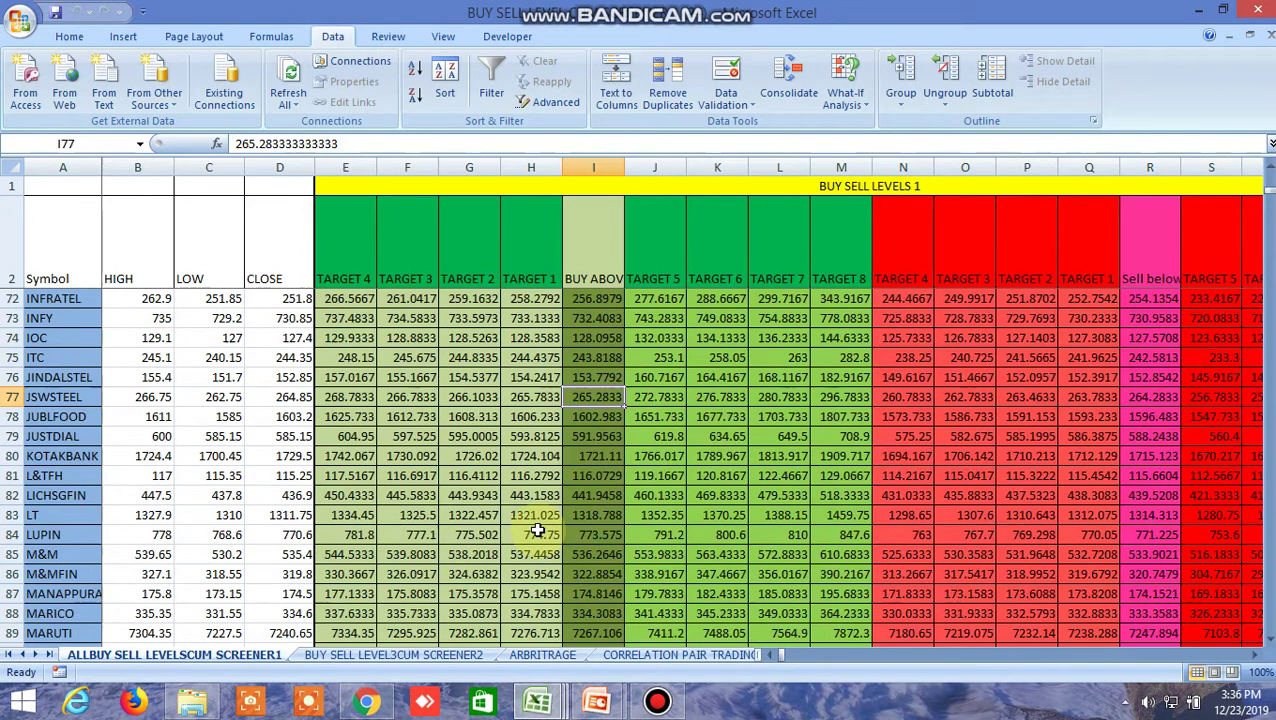
scroll(537, 531, down, 1)
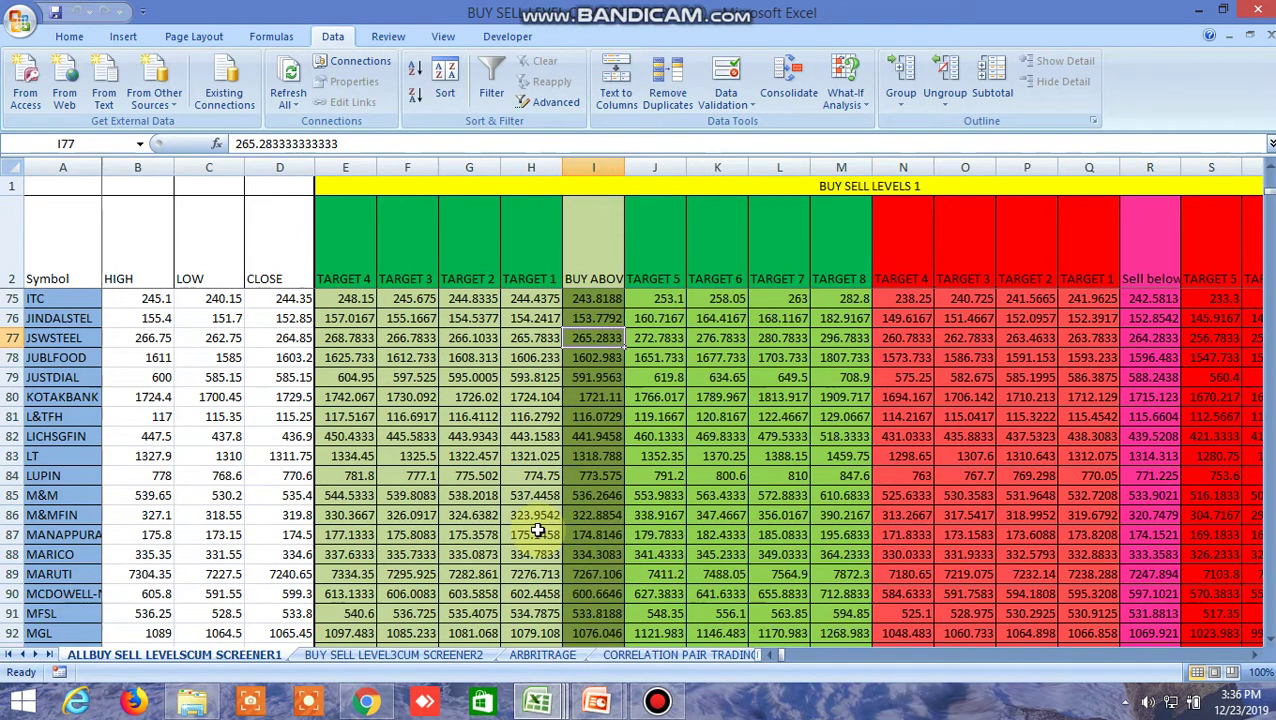
scroll(537, 531, down, 2)
scroll(537, 531, up, 4)
scroll(537, 531, up, 2)
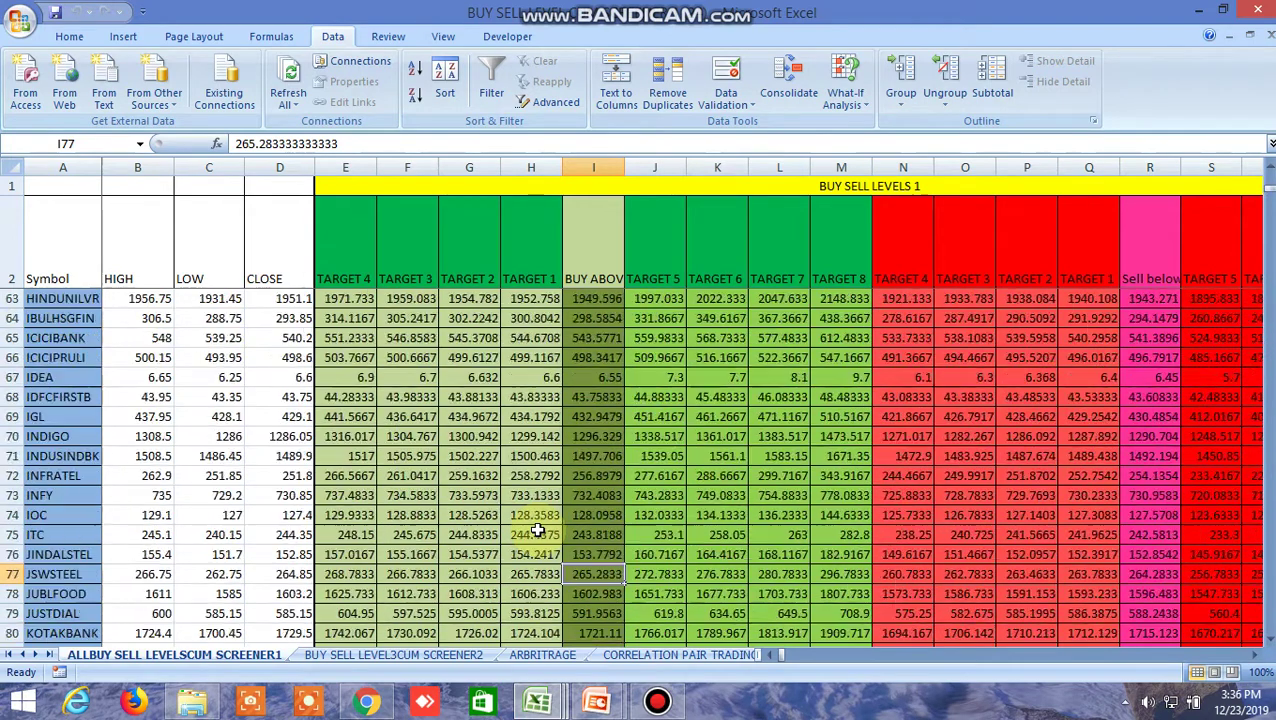
scroll(537, 531, down, 2)
scroll(537, 531, up, 2)
click(595, 318)
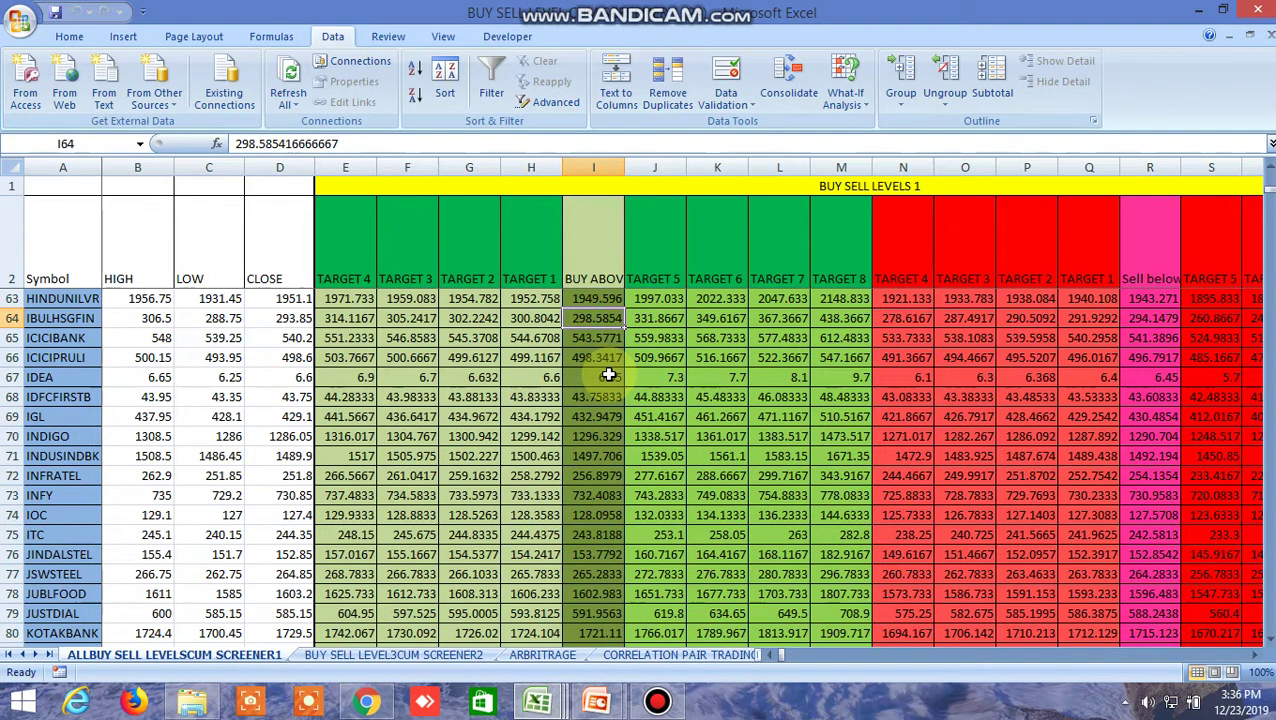
click(1150, 318)
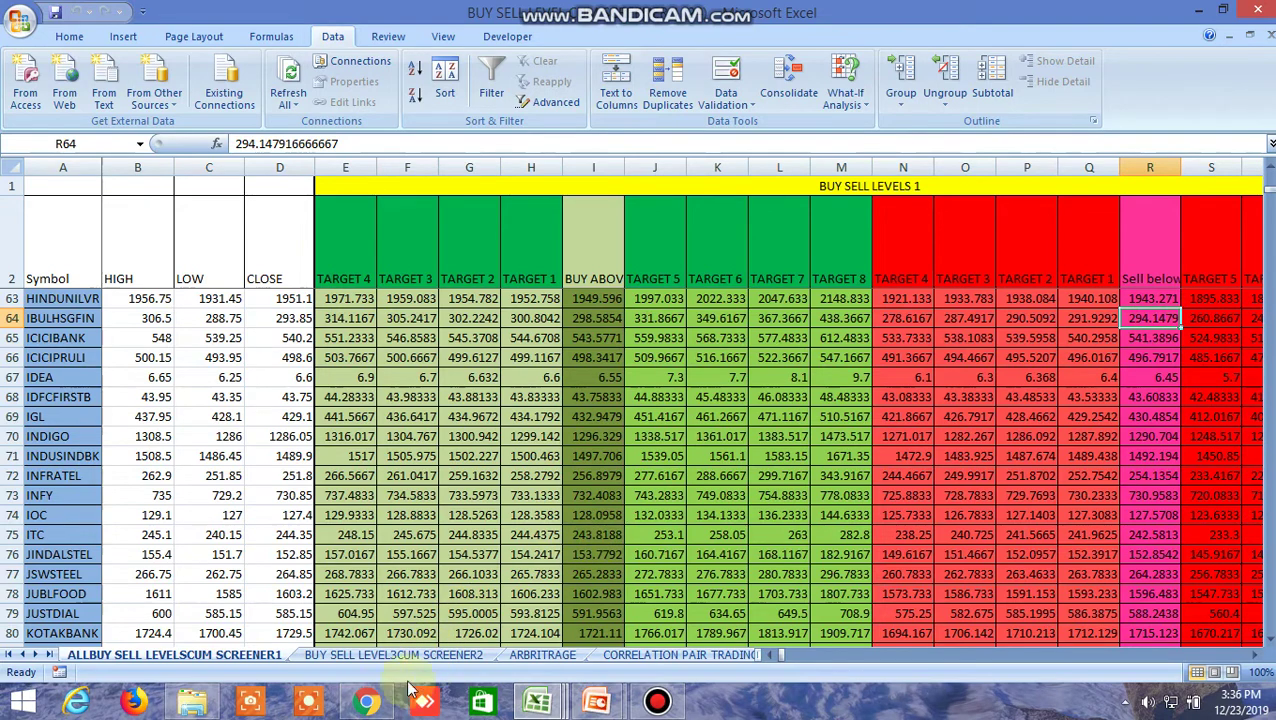
click(368, 703)
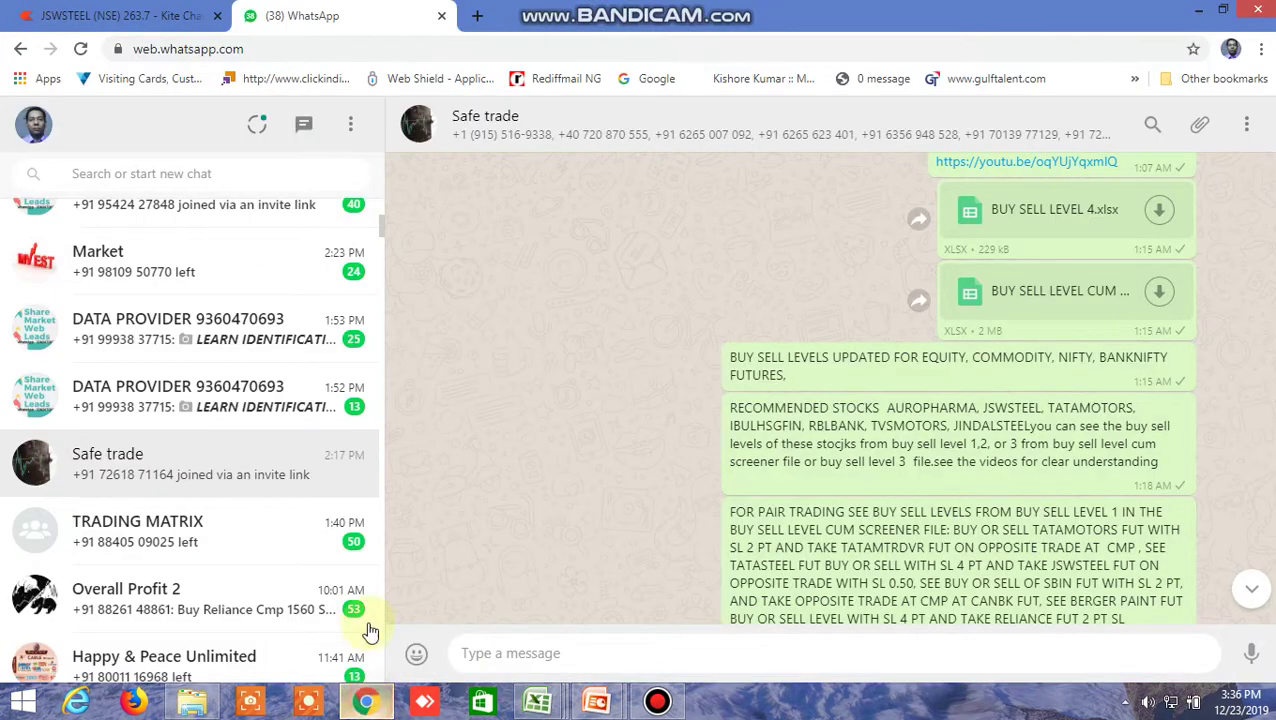
- Remove INFRATEL from the Kite watchlist
click(130, 16)
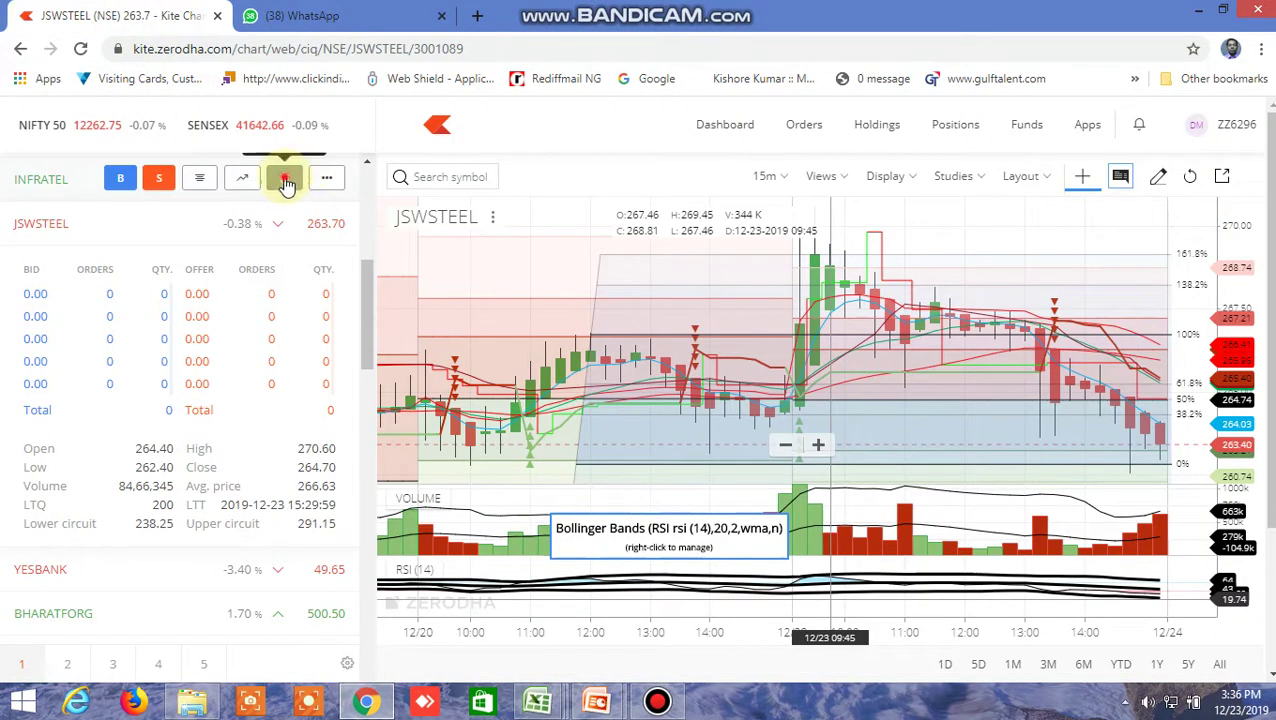
click(285, 180)
scroll(230, 170, up, 2)
scroll(170, 160, up, 4)
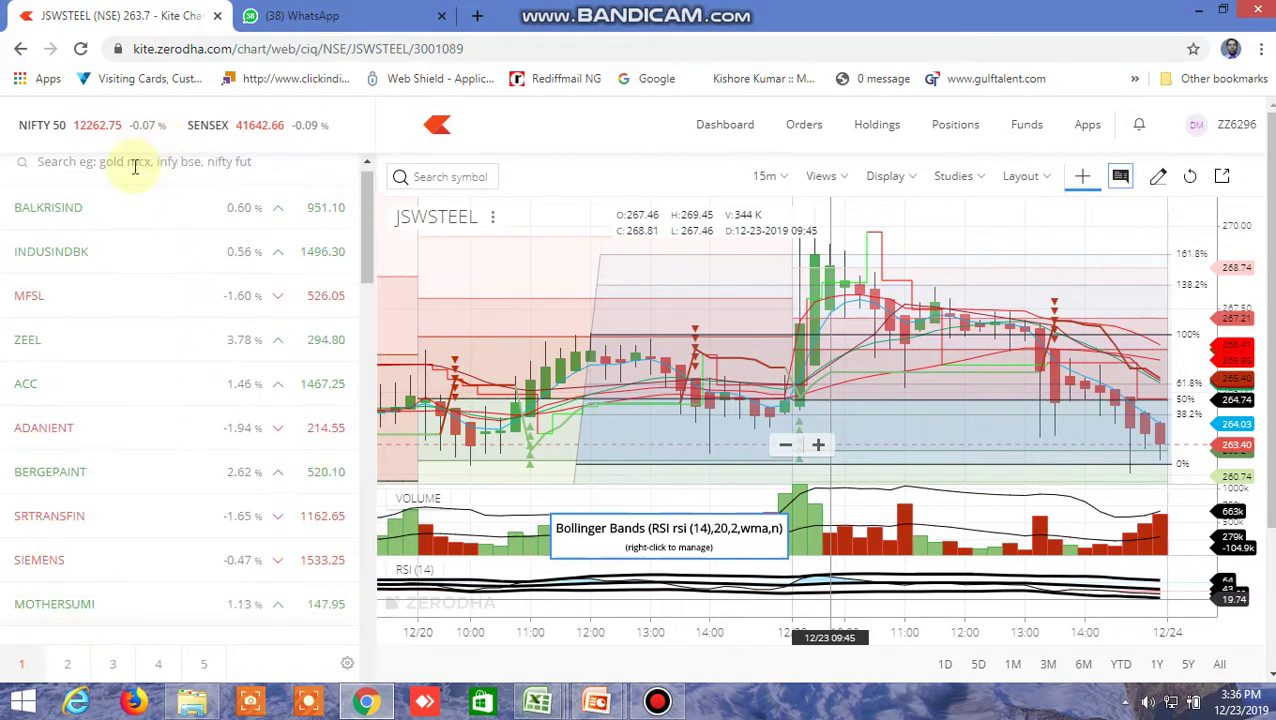
- Search for IBULHSGFIN in the watchlist and load its 15-minute chart
click(136, 166)
text(IB)
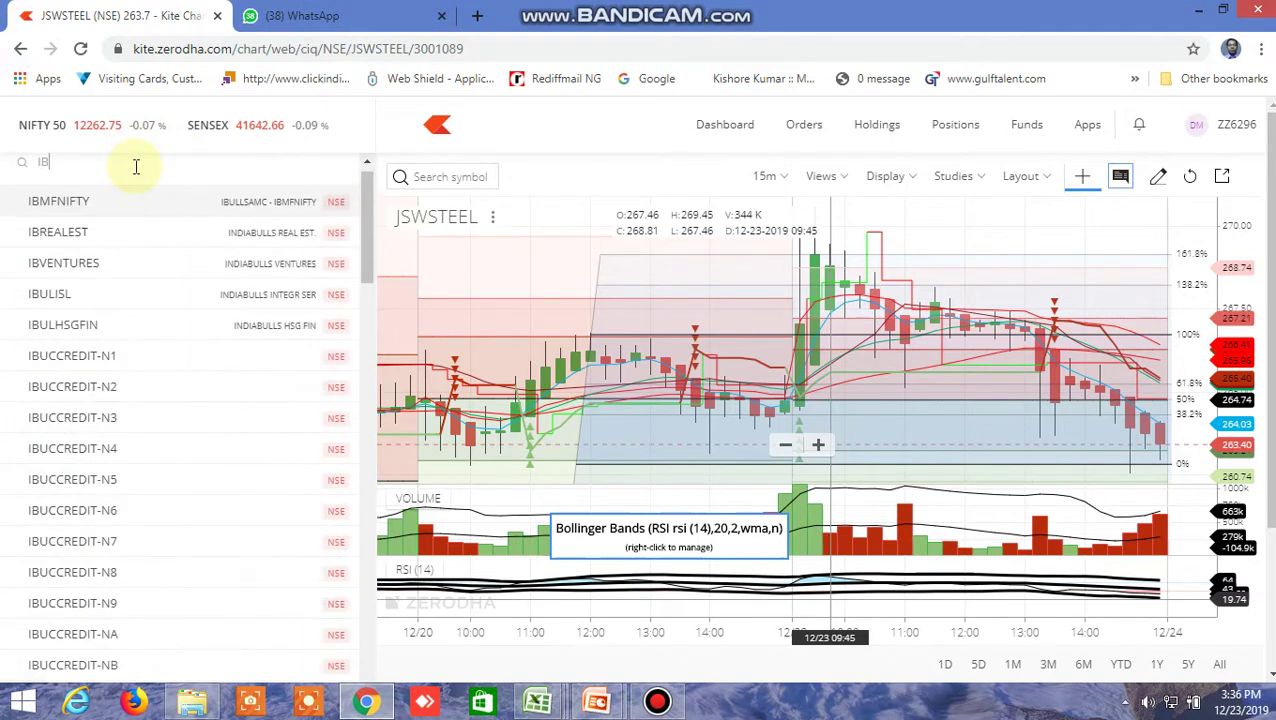
text(ULH)
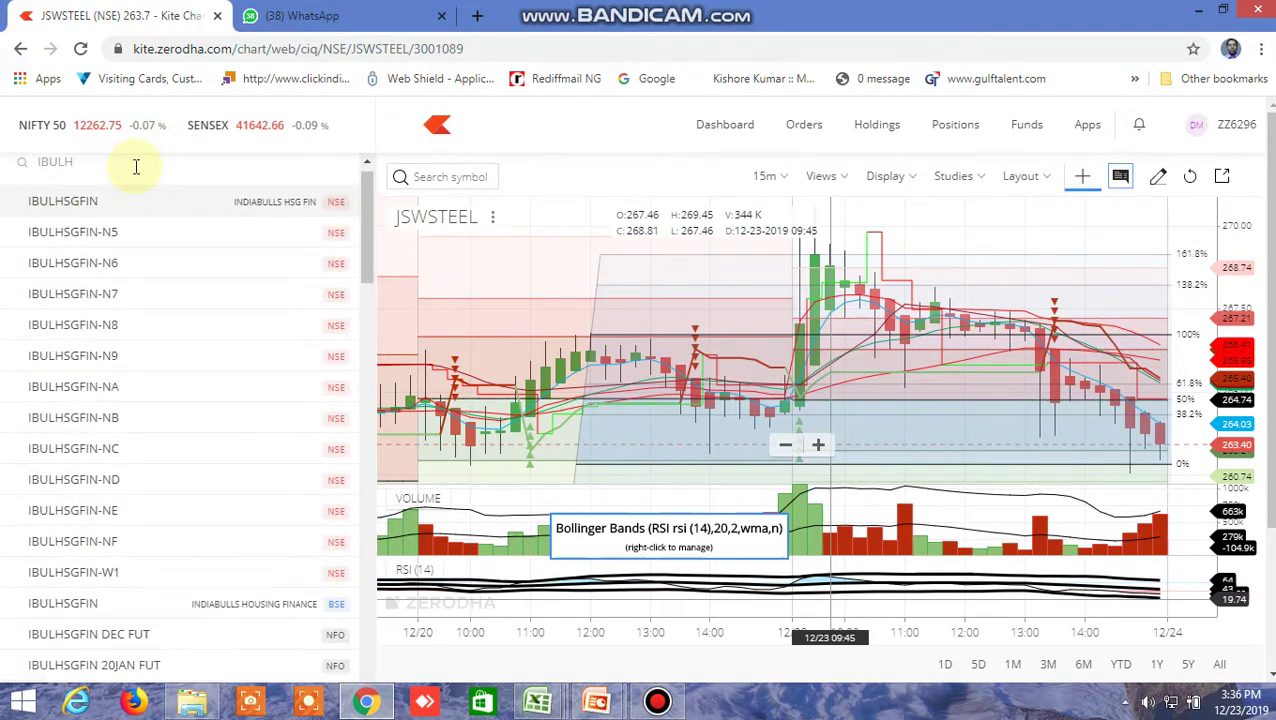
text(SGFIN)
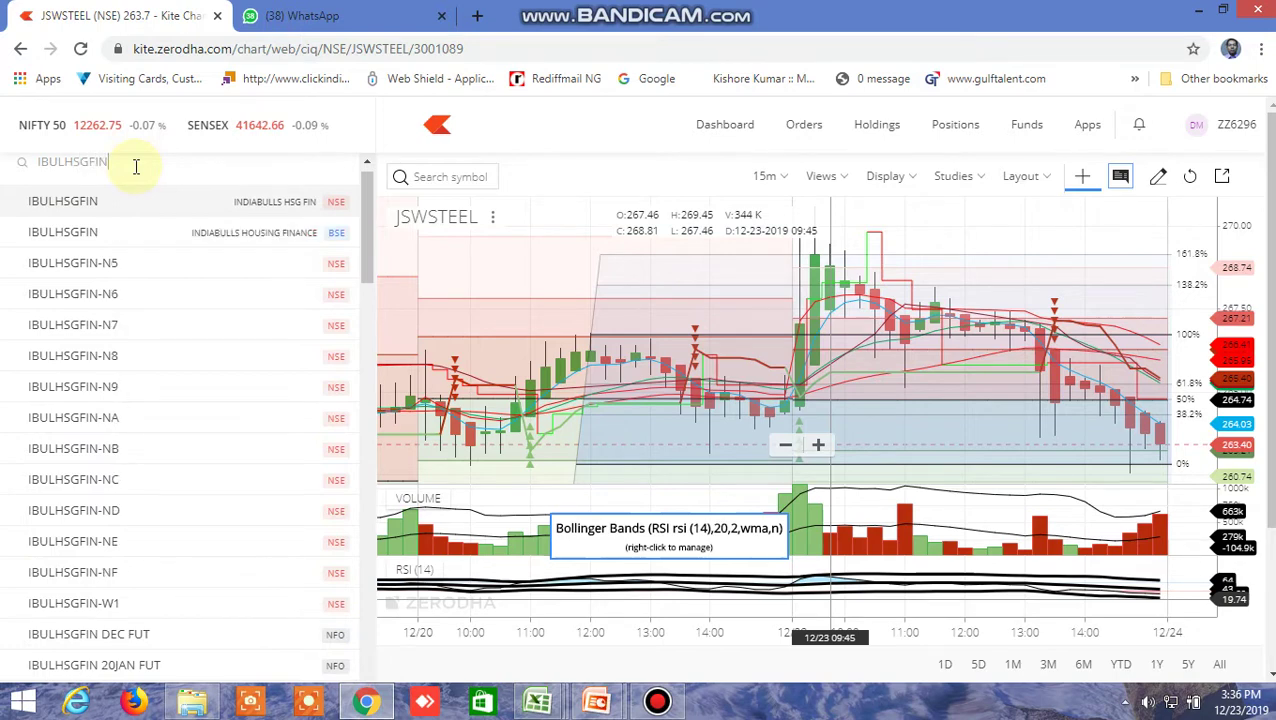
click(86, 206)
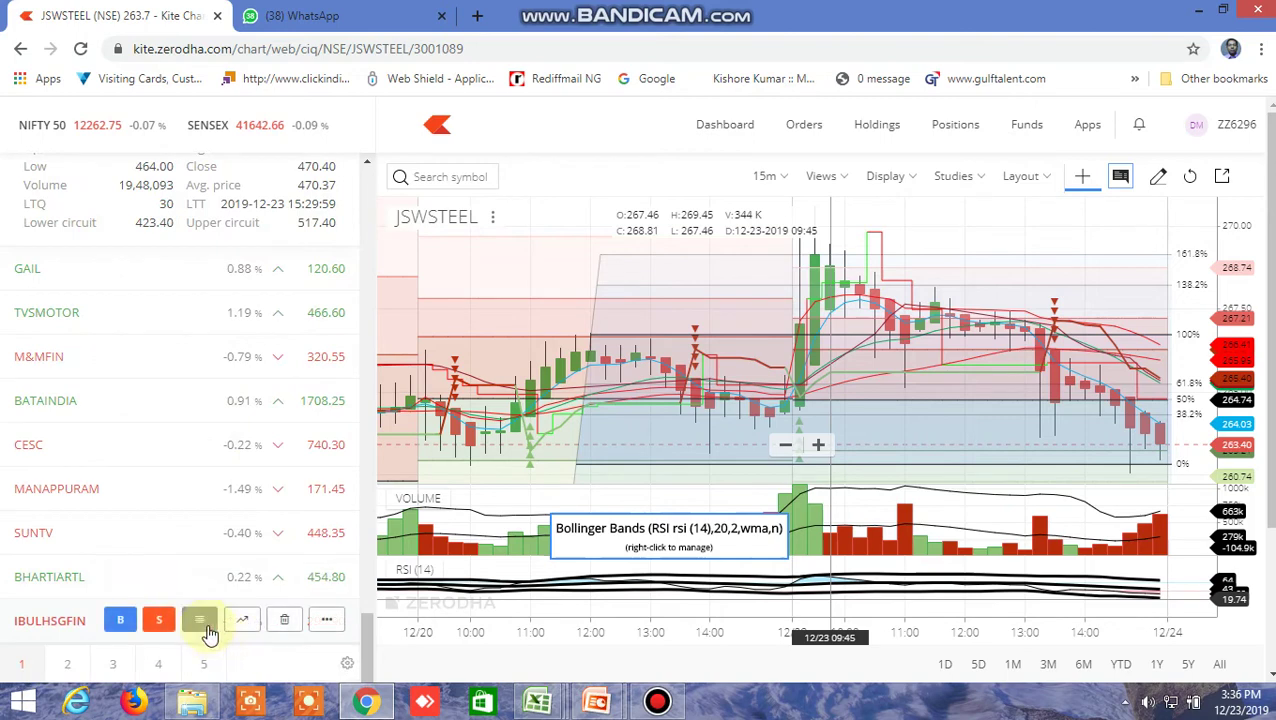
scroll(205, 624, down, 1)
drag(368, 600, 352, 660)
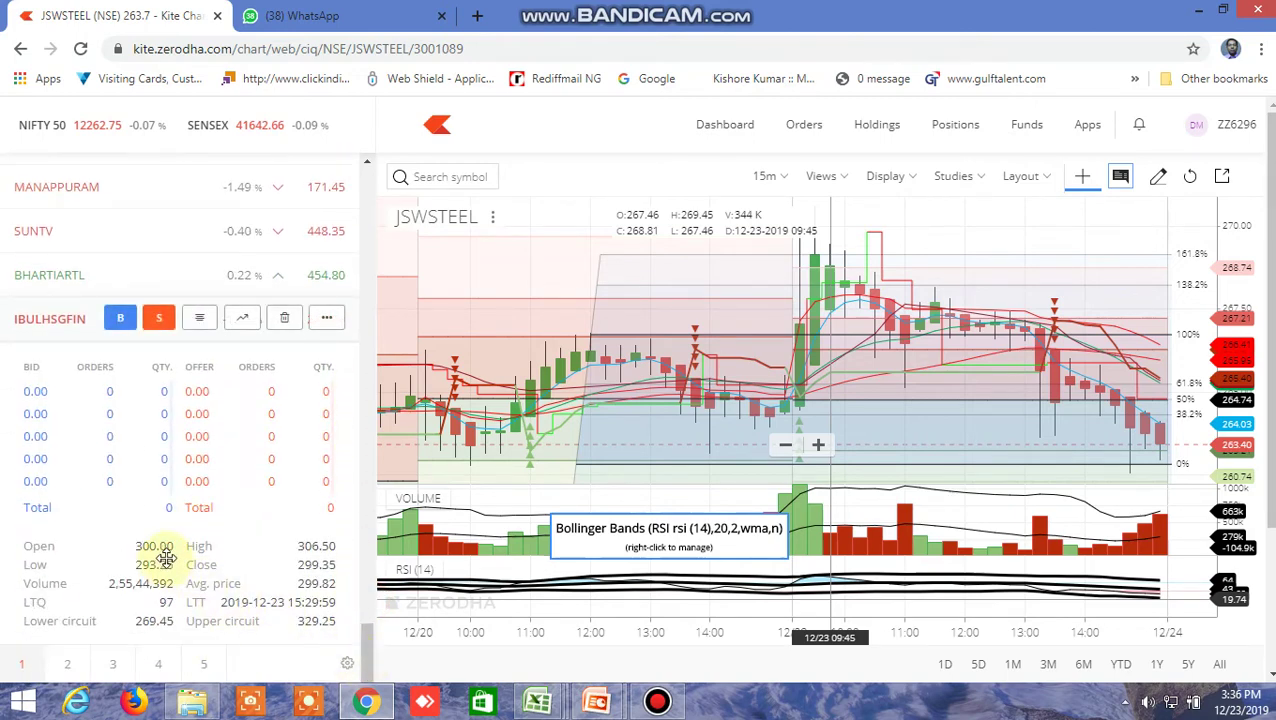
click(247, 322)
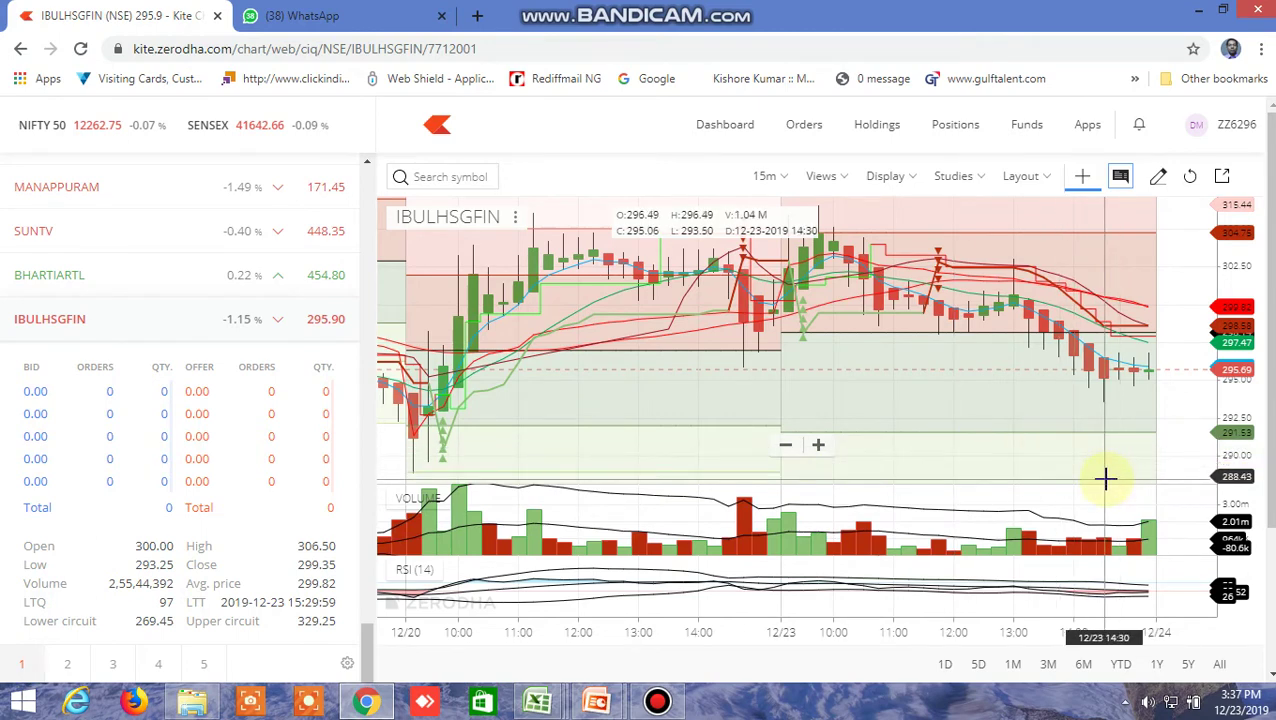
- Check IBULHSGFIN's BUY SELL LEVEL 4 values 317.4695 in F65 and 295.5305 in M65
click(529, 706)
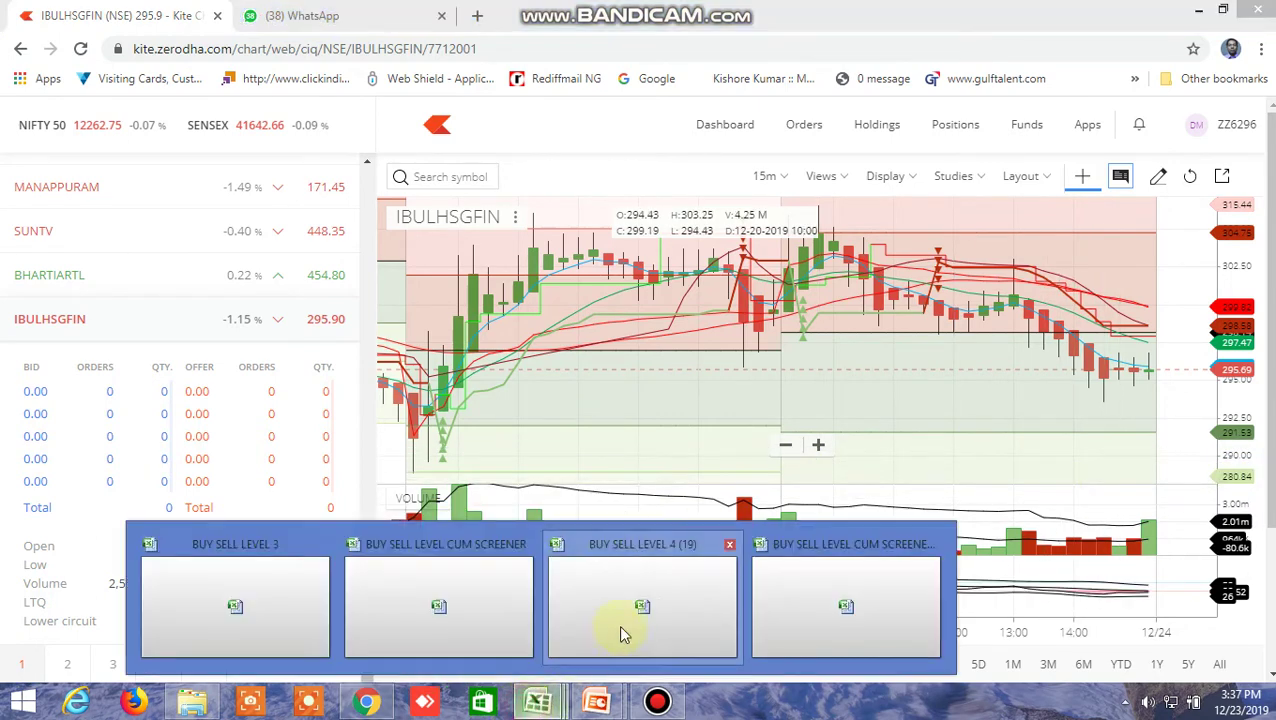
click(651, 590)
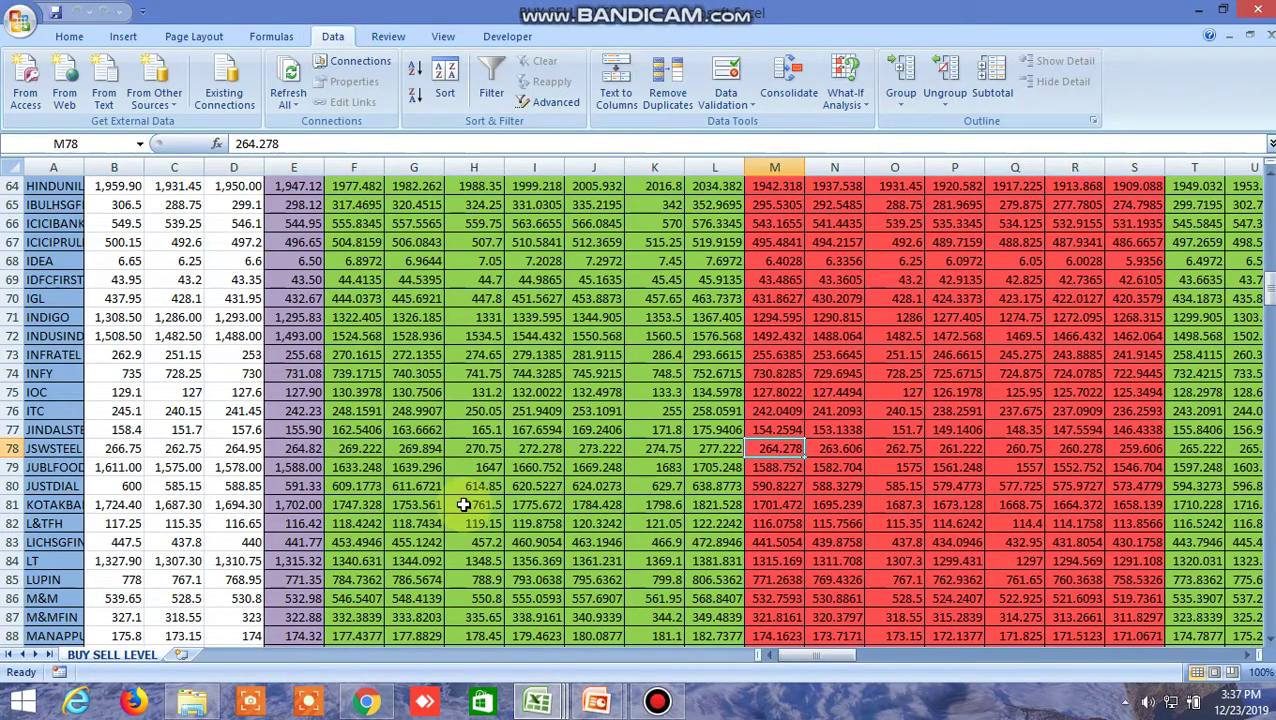
scroll(367, 447, up, 1)
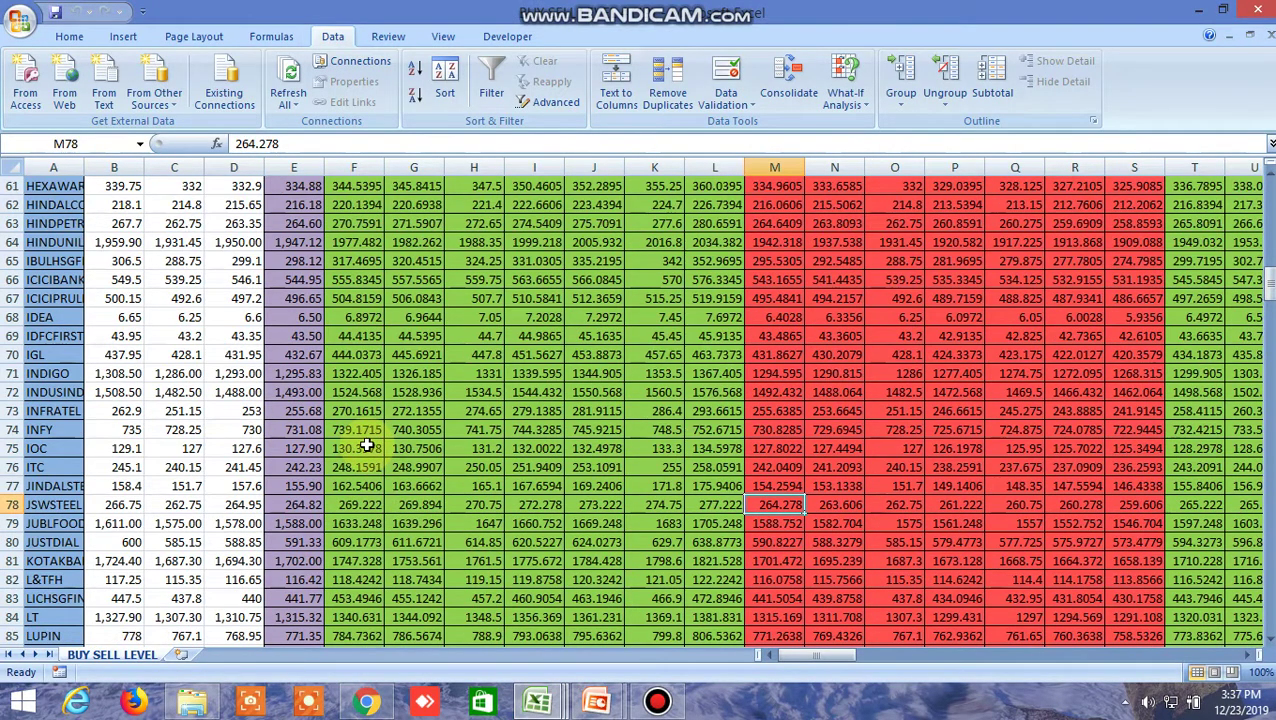
click(349, 262)
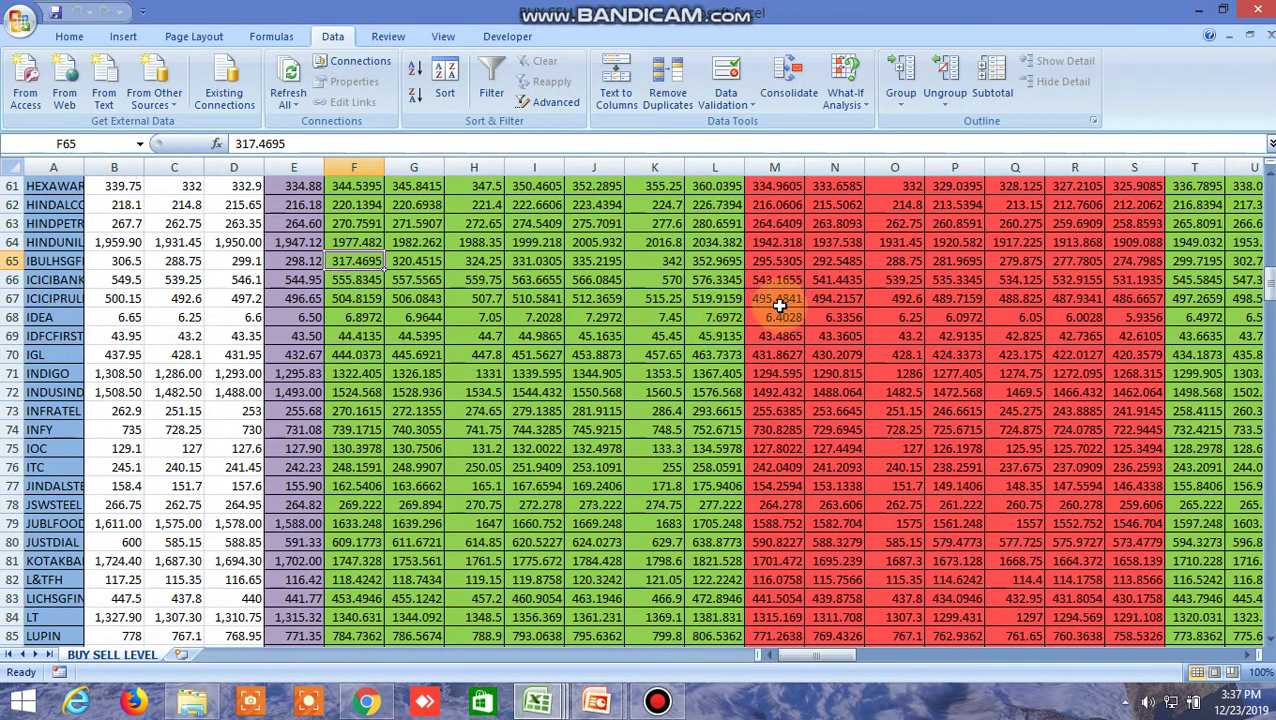
click(768, 263)
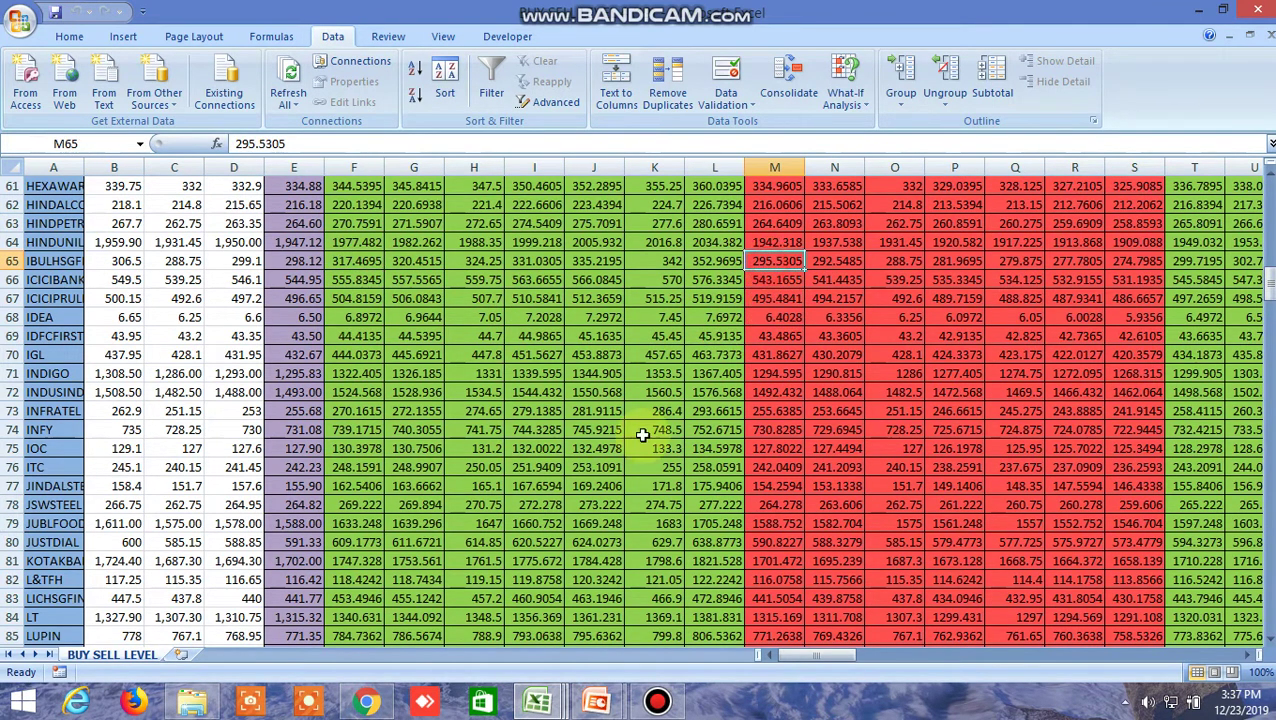
click(367, 701)
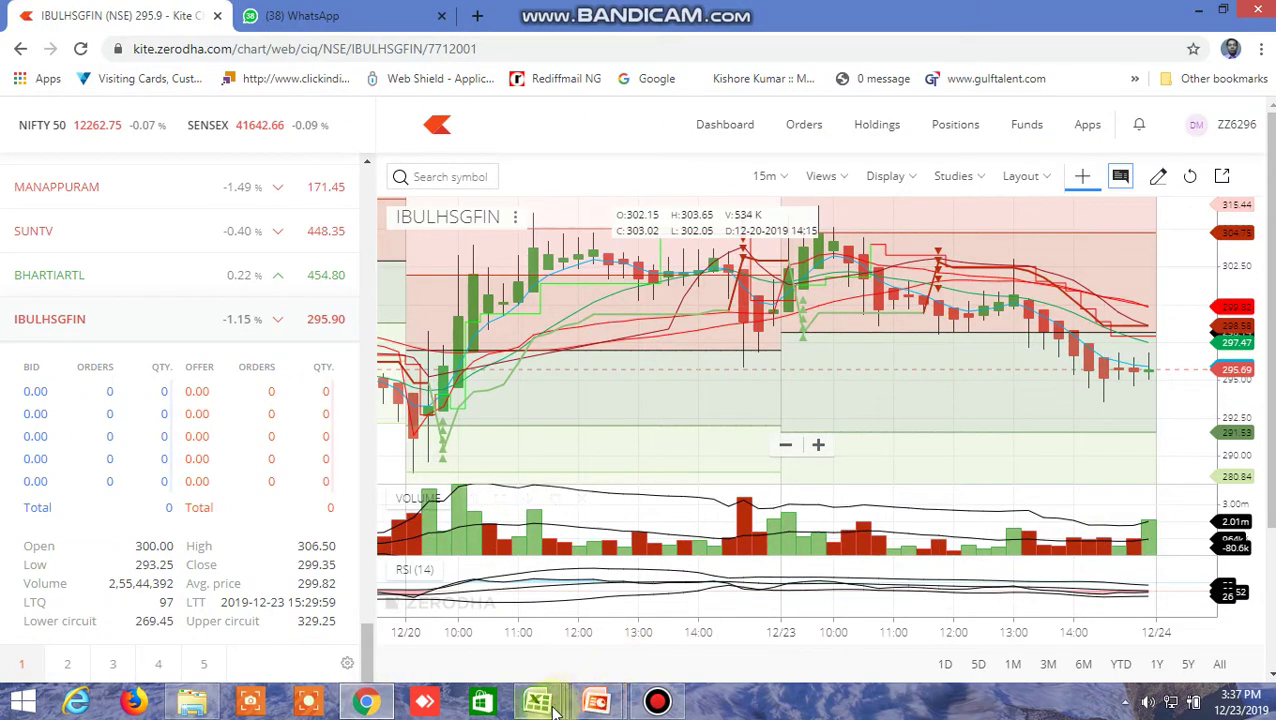
- Briefly scroll the screener workbook, then look over the WhatsApp Web chat
mouse_move(538, 702)
click(824, 606)
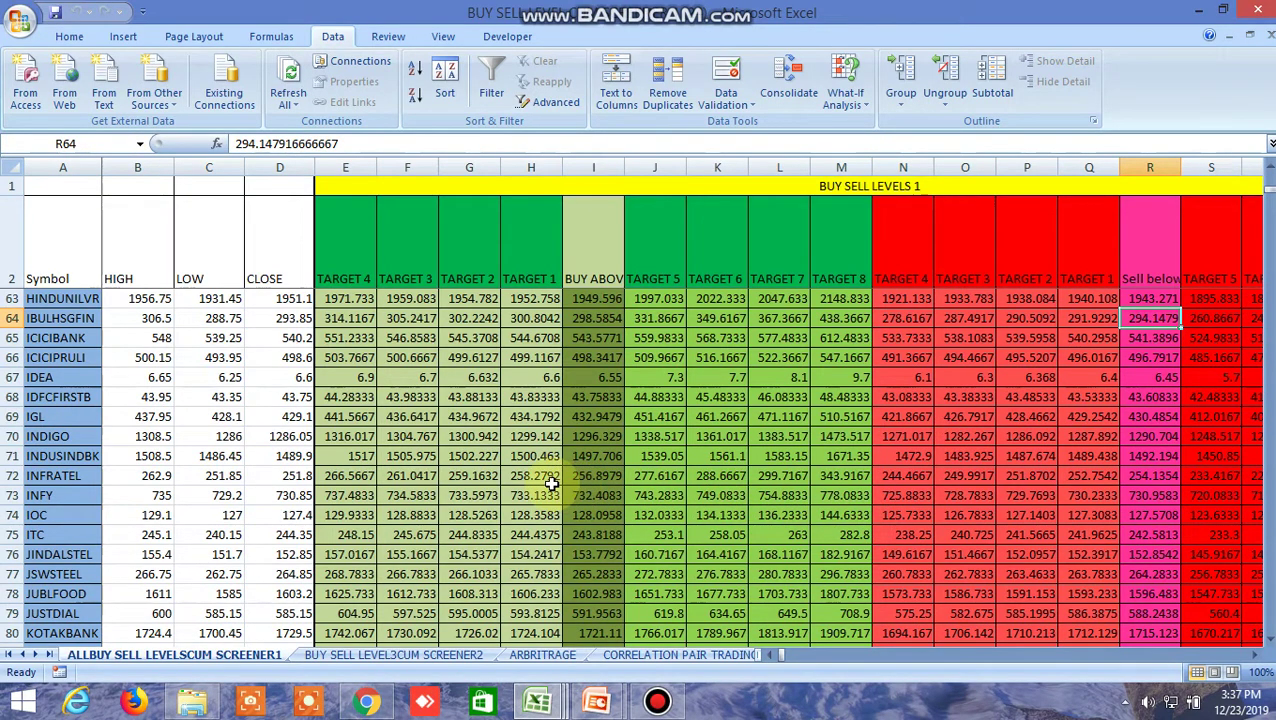
scroll(551, 484, down, 2)
scroll(560, 480, up, 3)
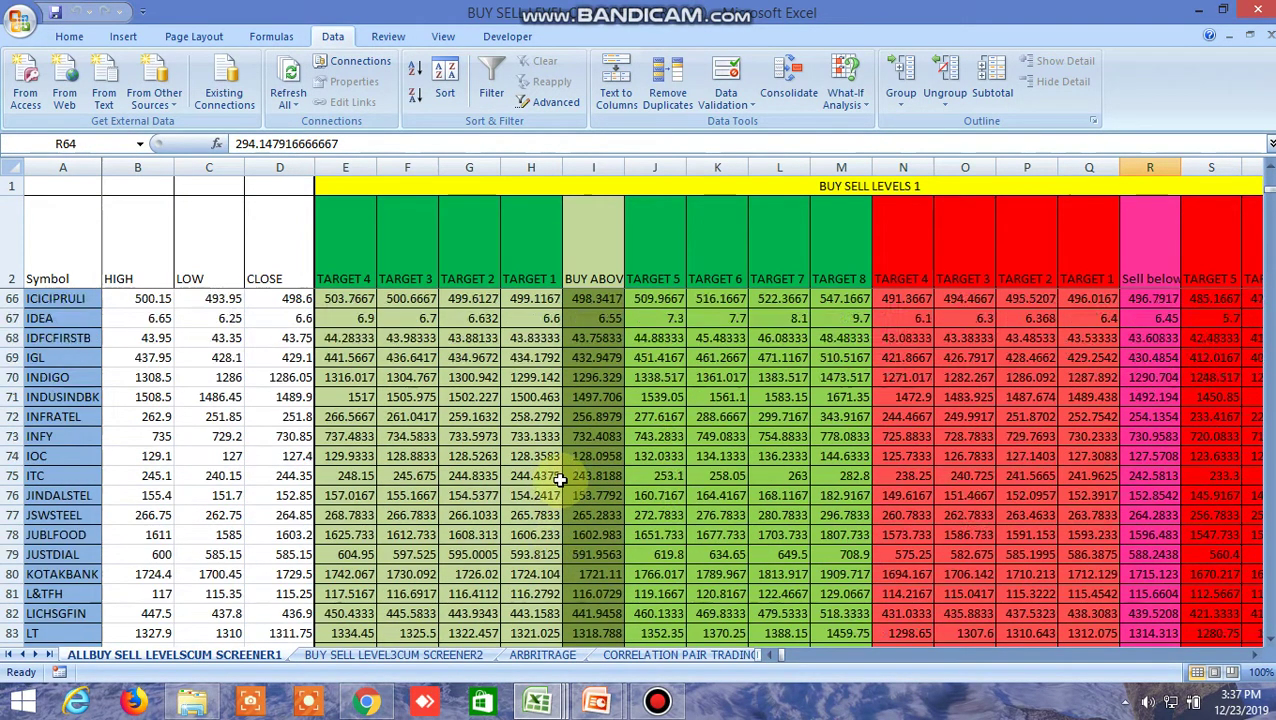
scroll(560, 480, up, 1)
scroll(560, 480, up, 2)
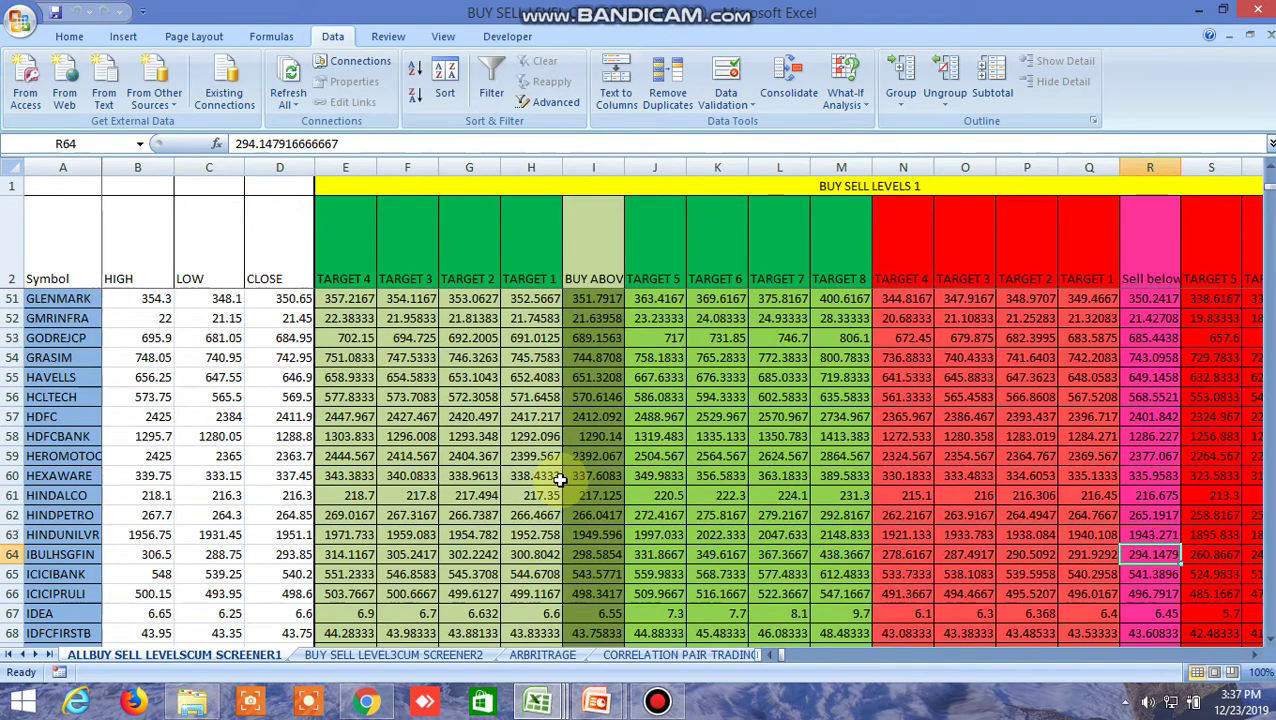
scroll(560, 480, up, 2)
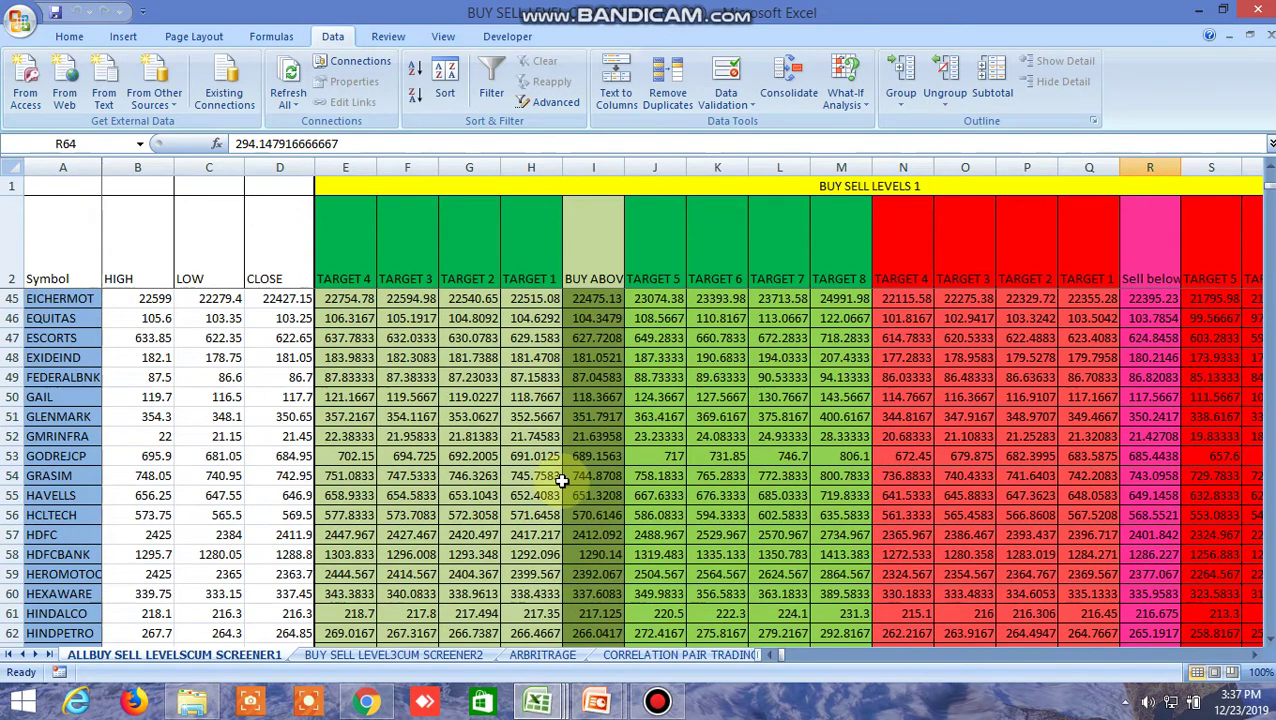
click(367, 702)
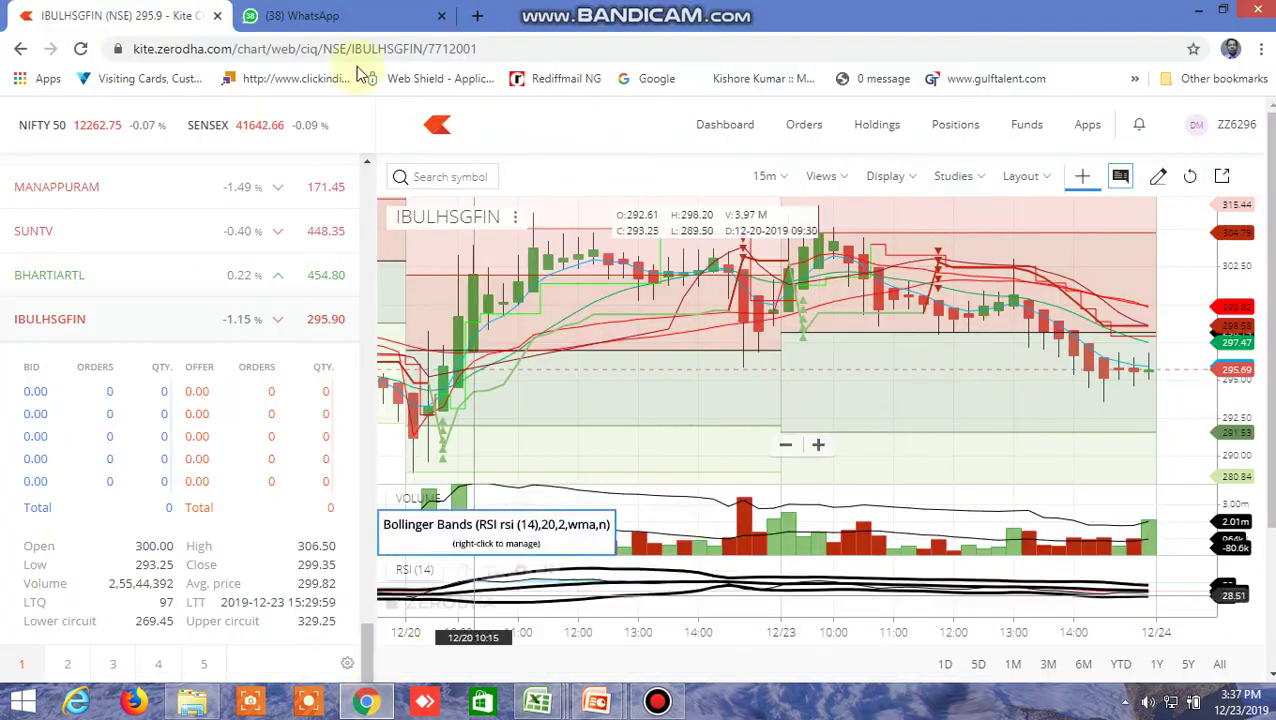
click(322, 16)
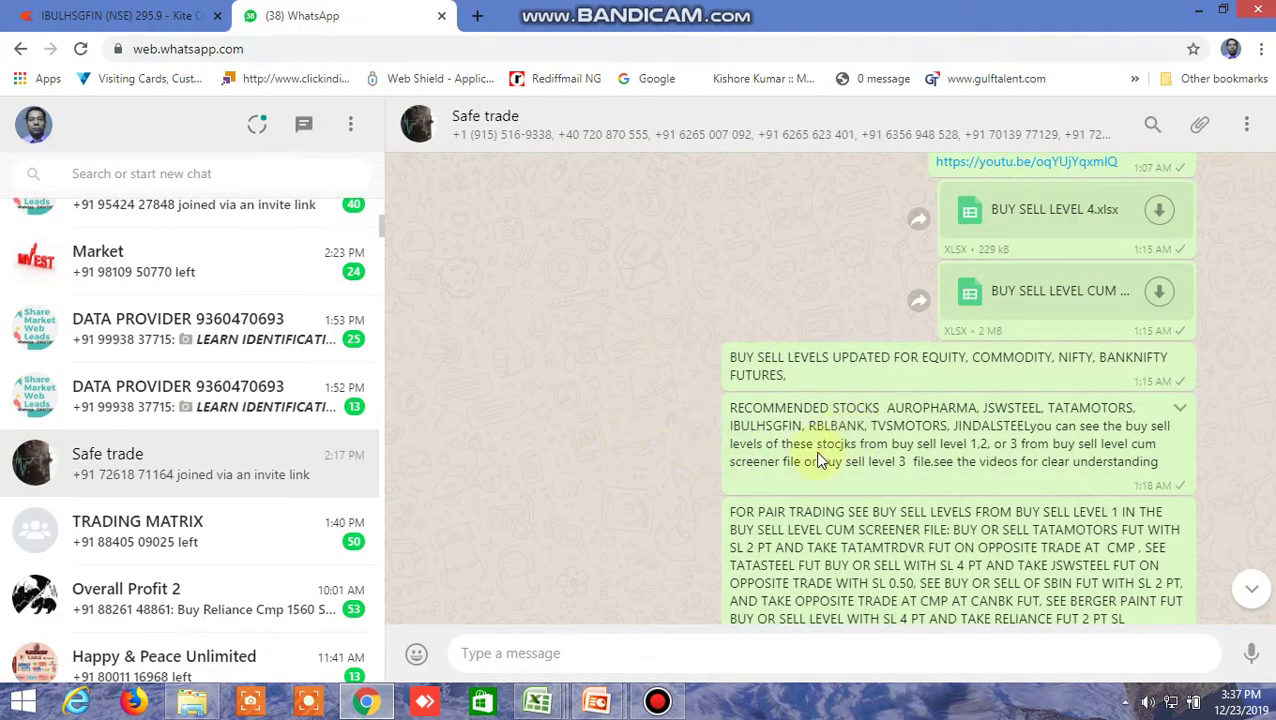
mouse_move(538, 702)
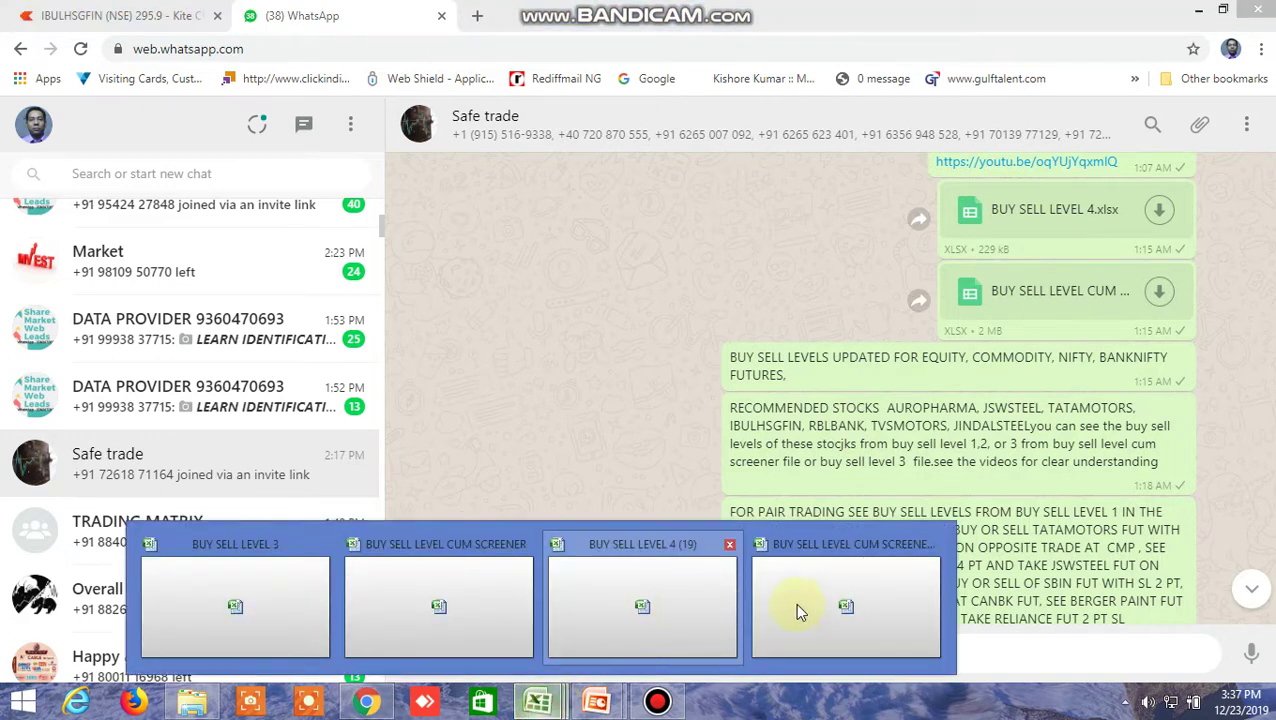
- Scroll the screener to row 115 and check RBLBANK's buy-above 345.7583 and sell-below 342.6083
click(849, 592)
scroll(609, 438, down, 5)
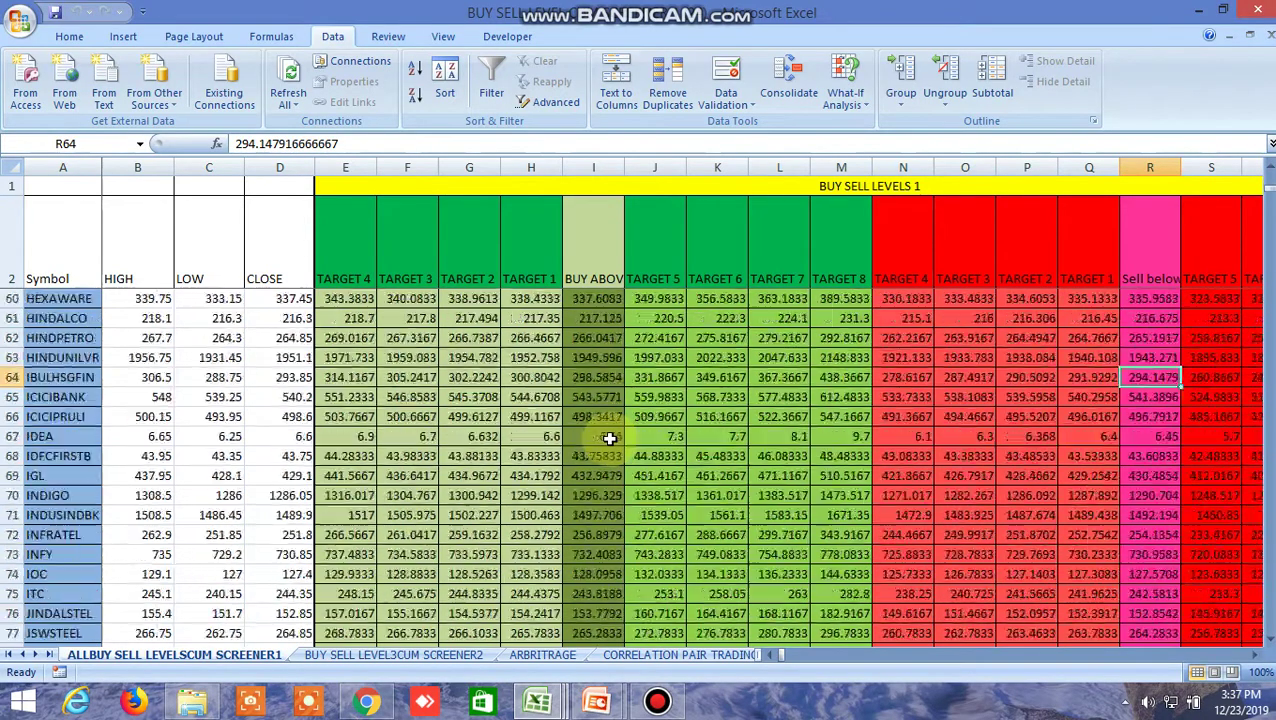
scroll(596, 443, down, 4)
scroll(596, 443, down, 3)
scroll(596, 443, down, 3)
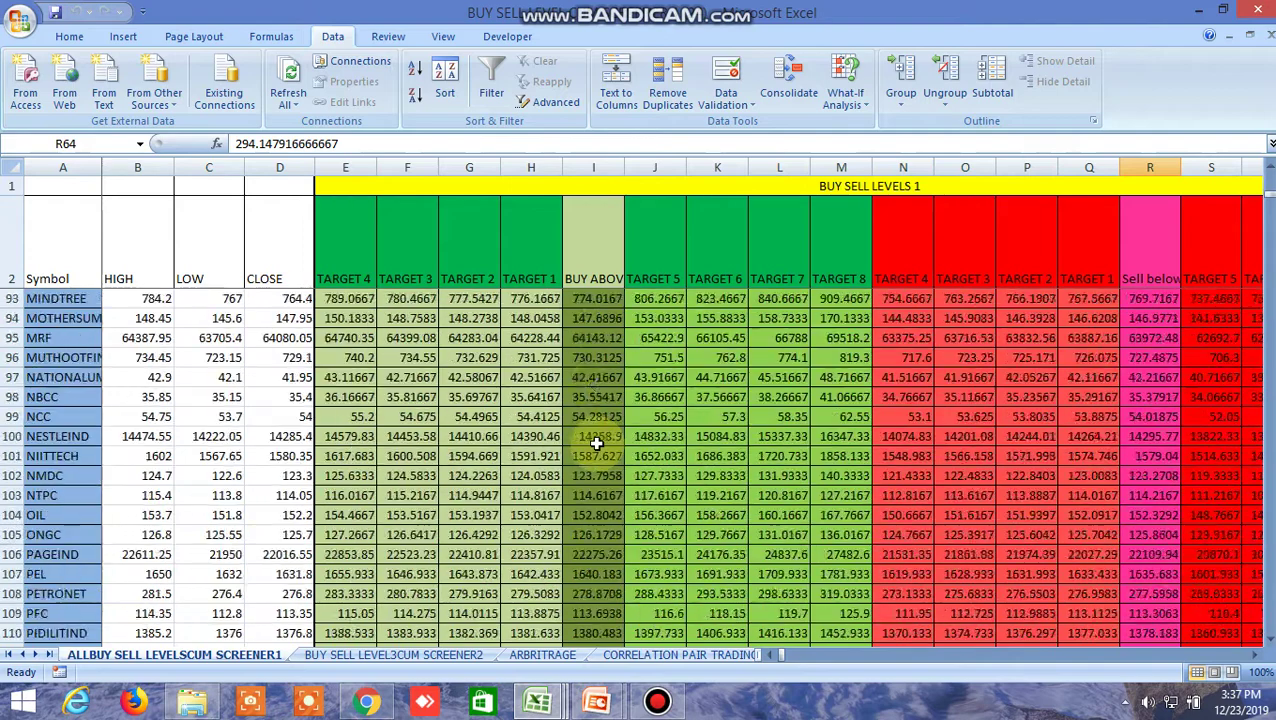
scroll(596, 443, down, 3)
scroll(596, 443, down, 2)
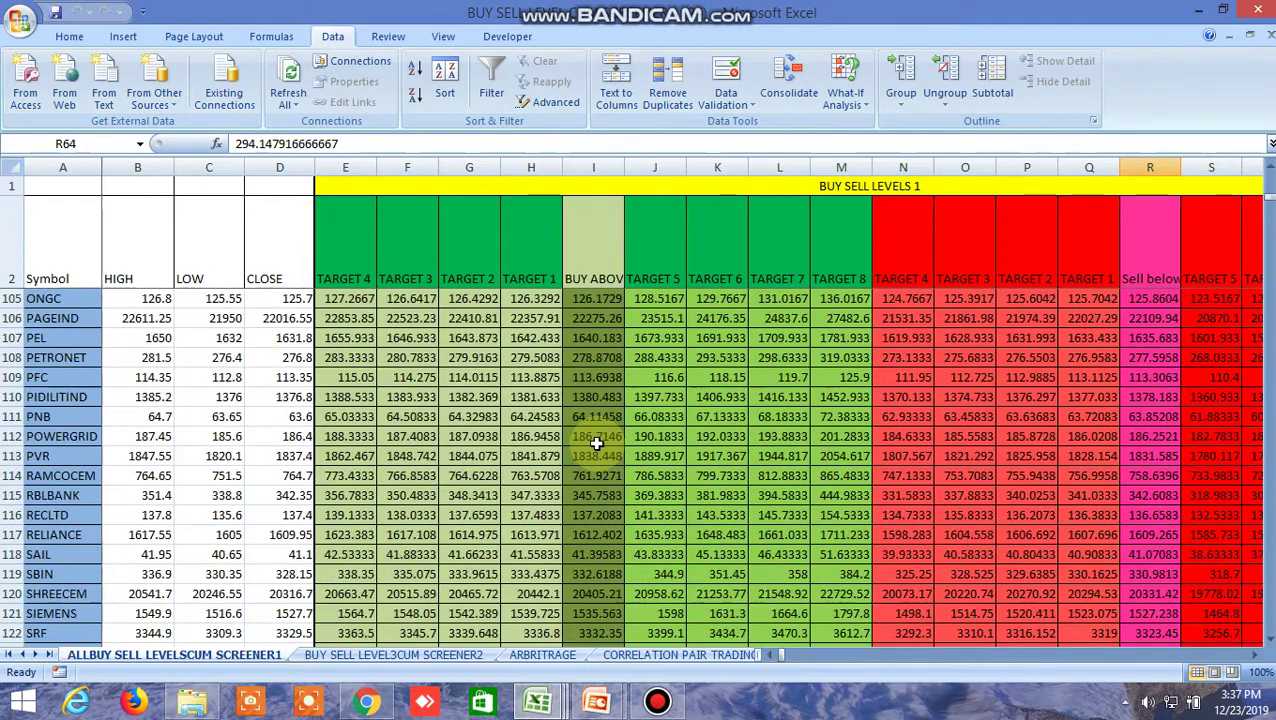
click(590, 495)
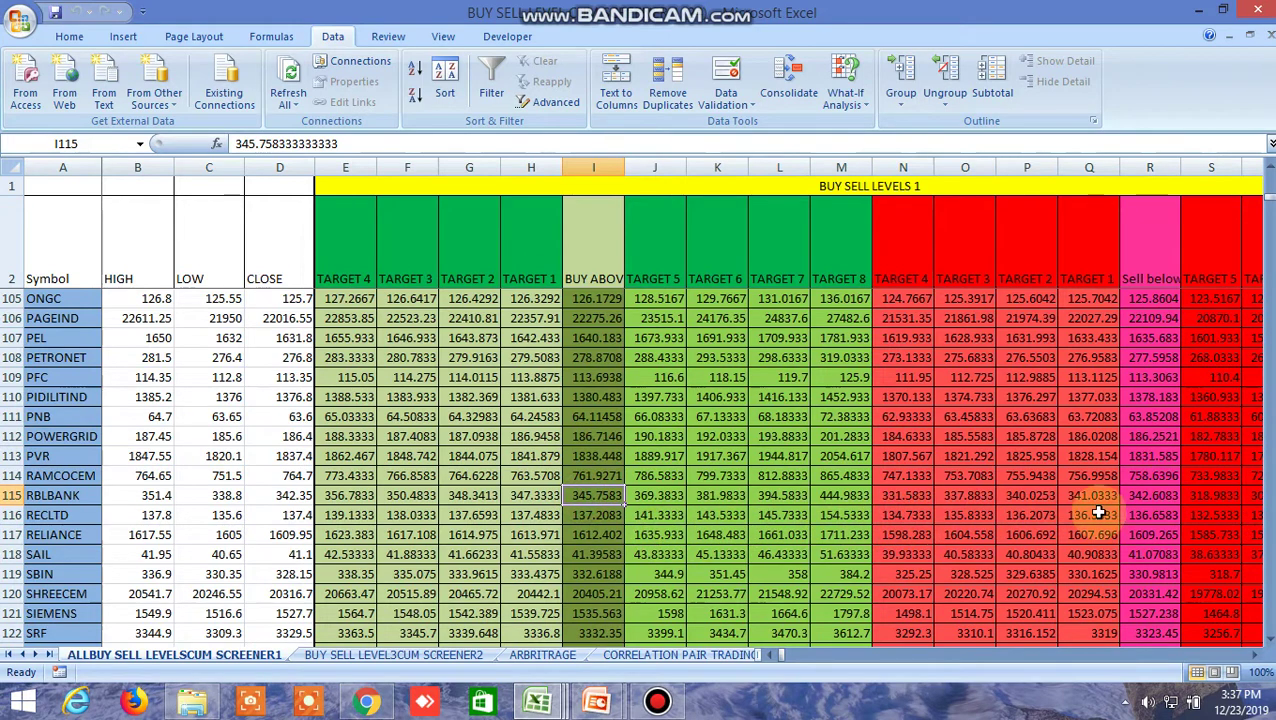
click(1151, 496)
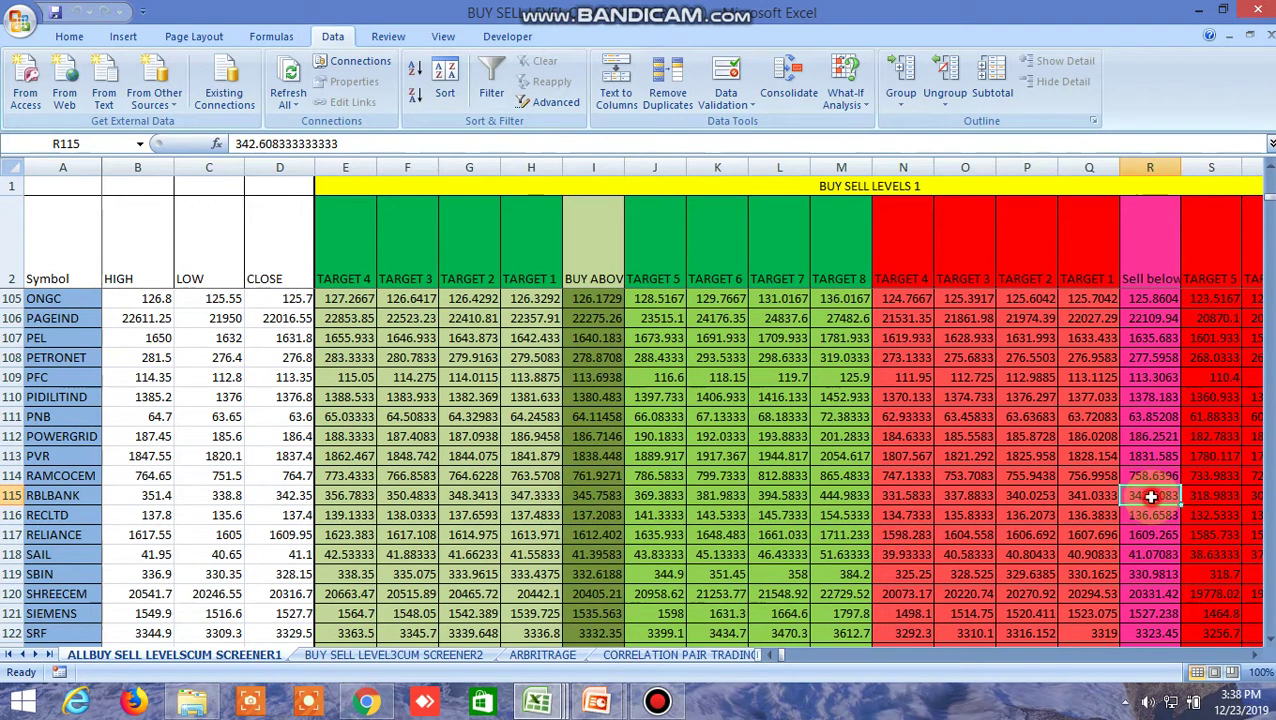
click(368, 705)
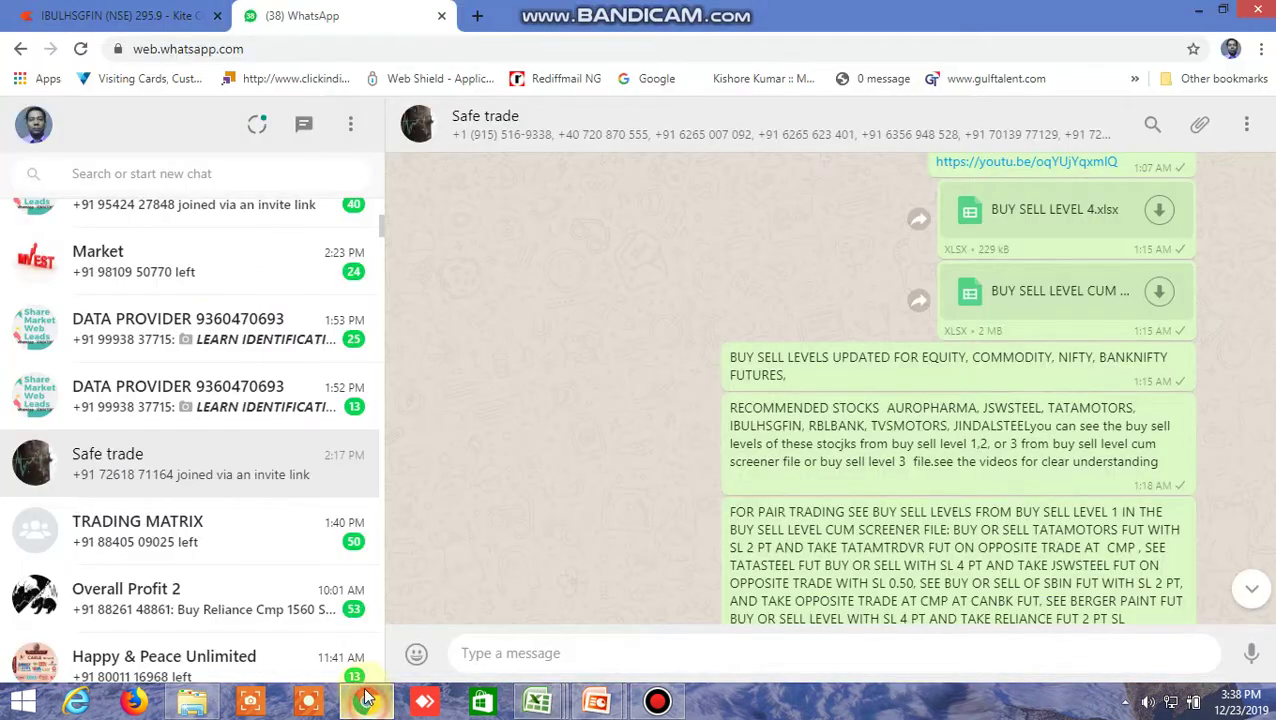
click(94, 18)
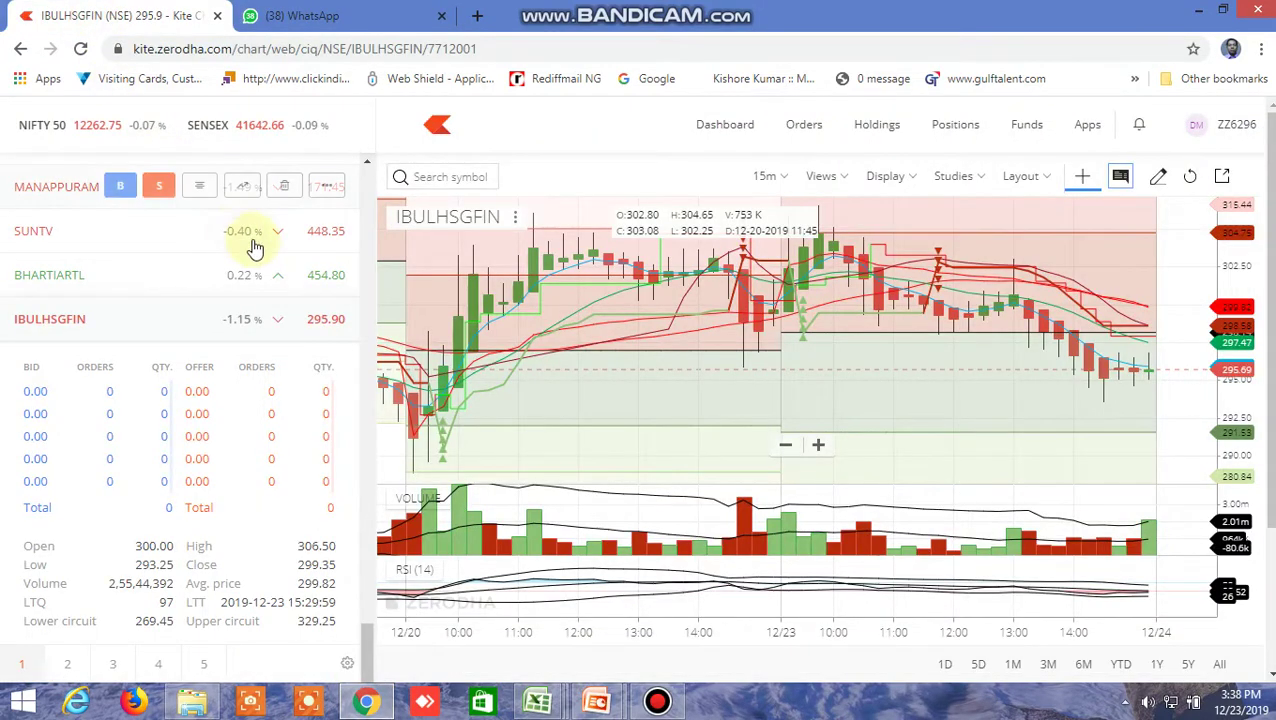
mouse_move(242, 229)
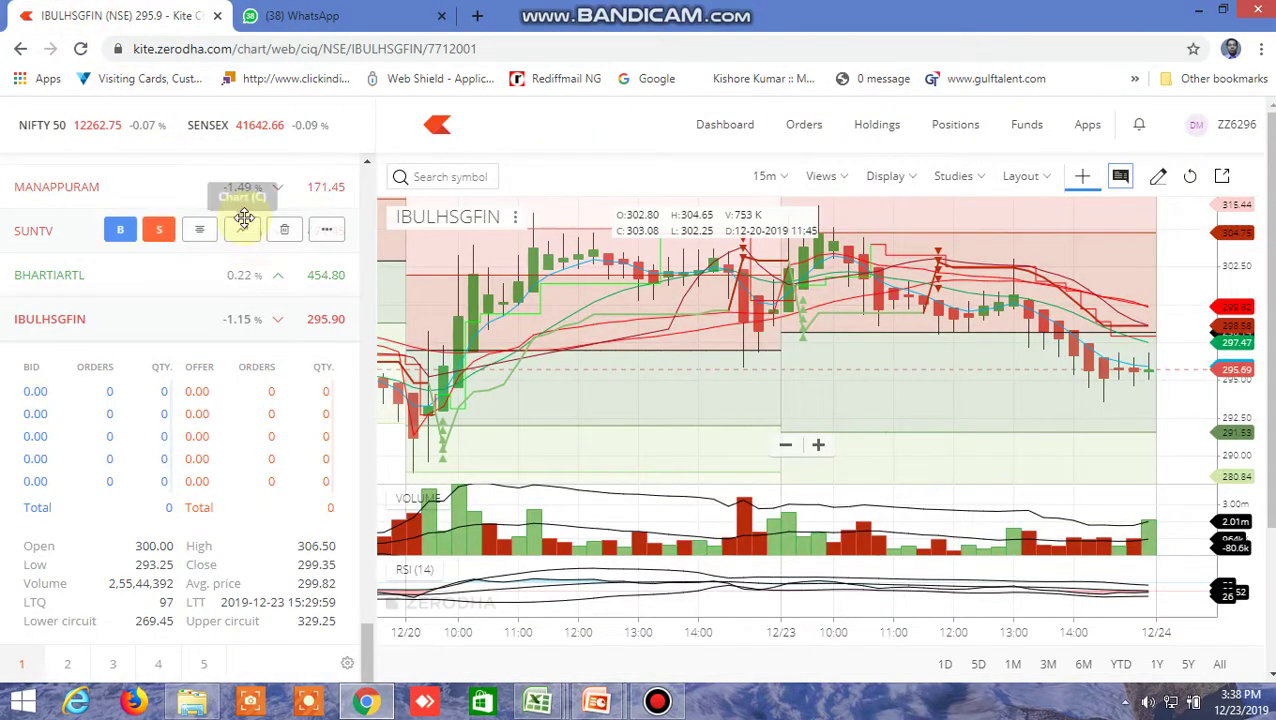
- Find RBLBANK in the watchlist, view its market depth and load its 15-minute chart
scroll(244, 218, down, 5)
click(199, 174)
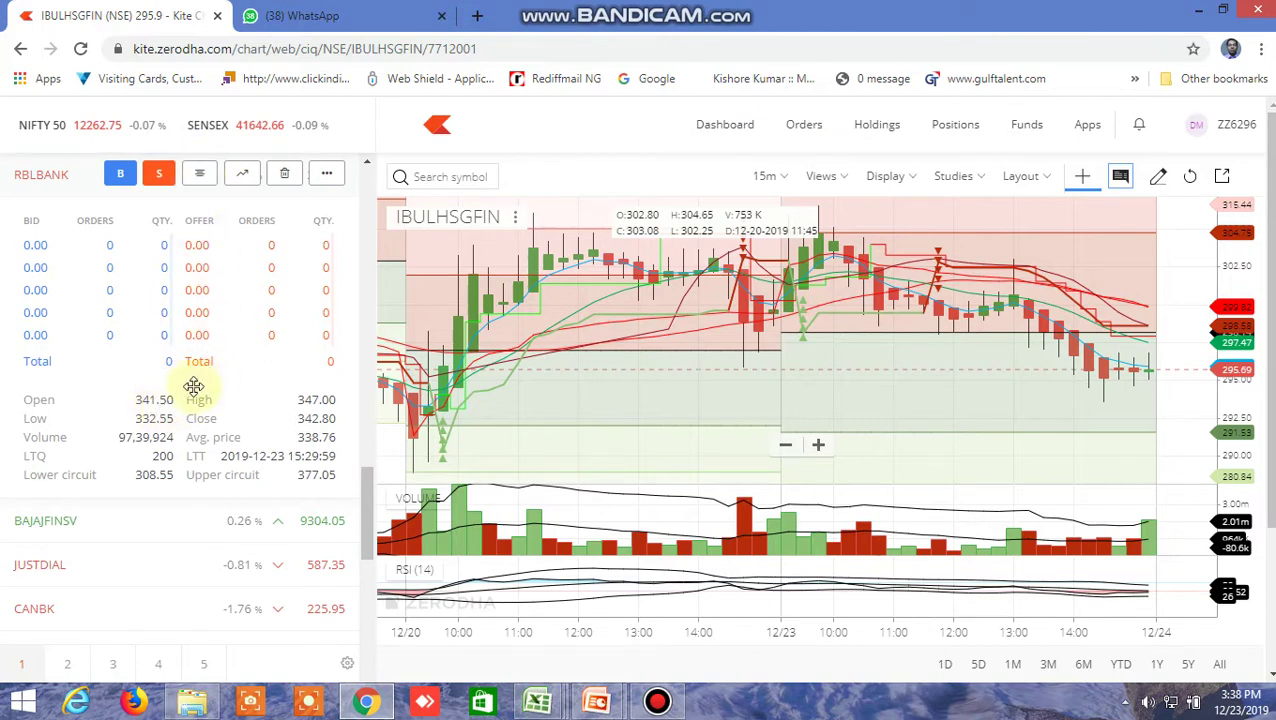
click(249, 177)
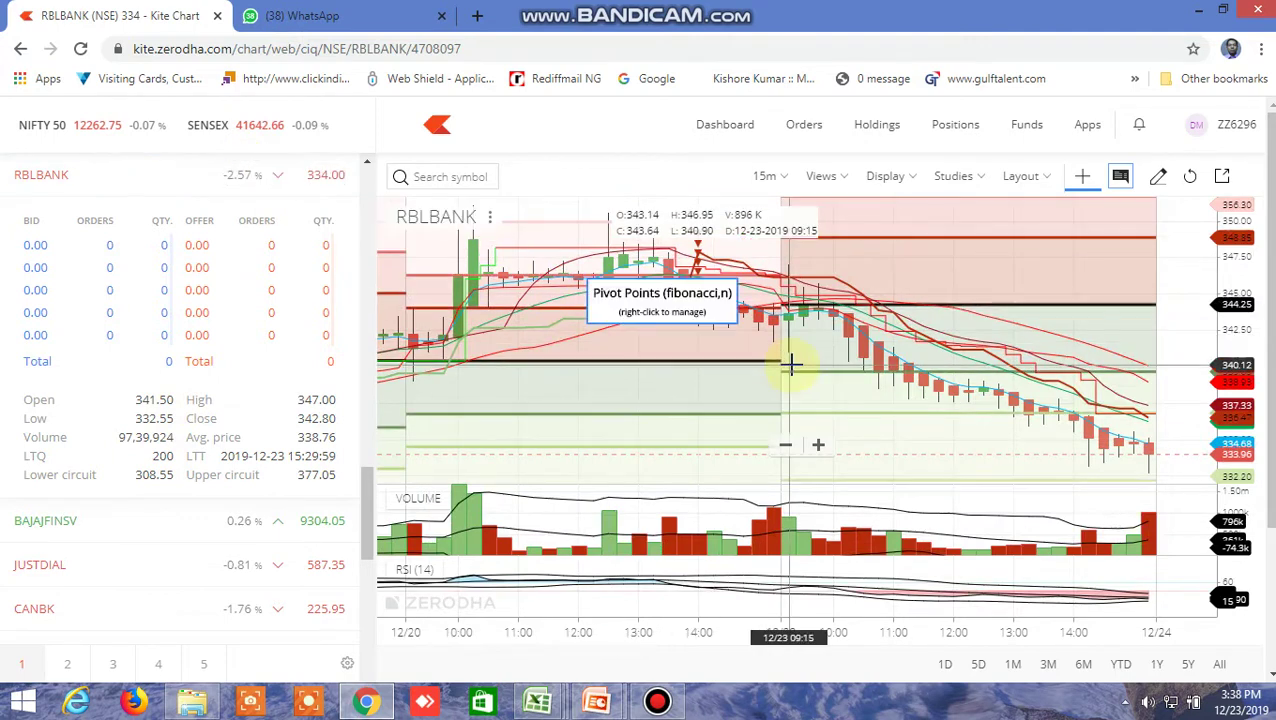
mouse_move(538, 701)
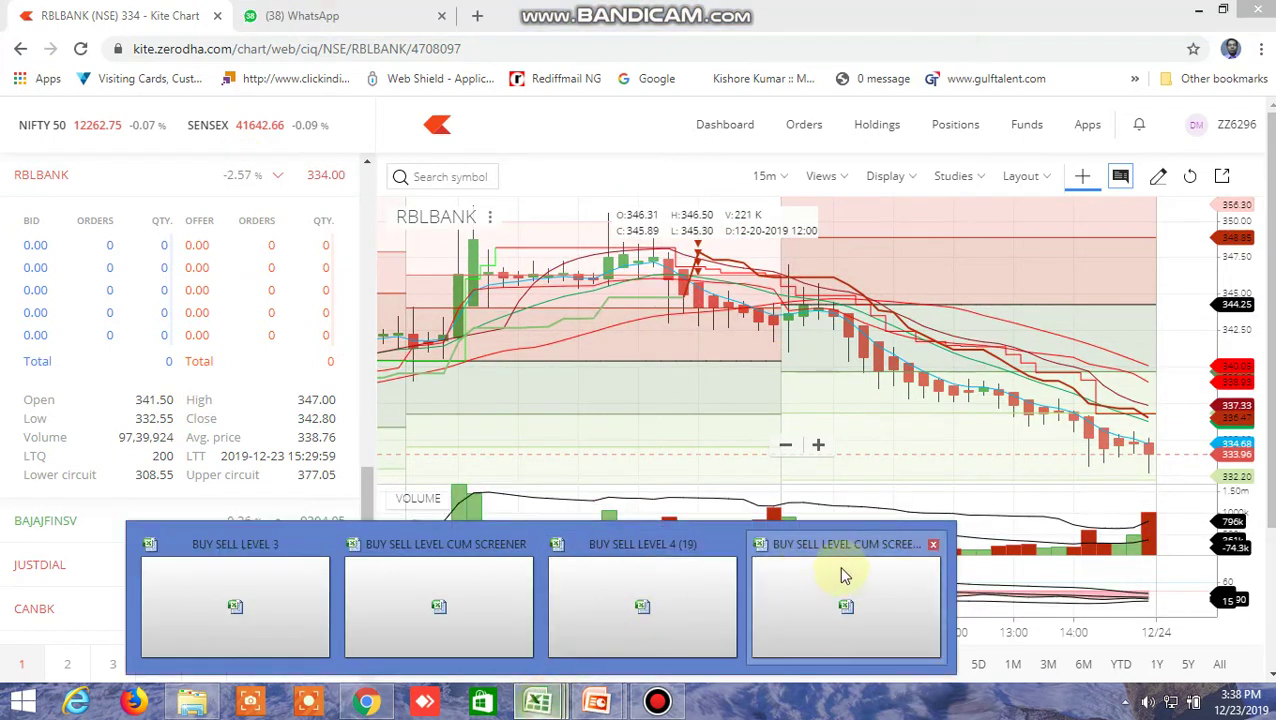
- Compare RBLBANK's 345.7583 and 342.6083 screener levels with its Kite chart price of 334.00
click(843, 606)
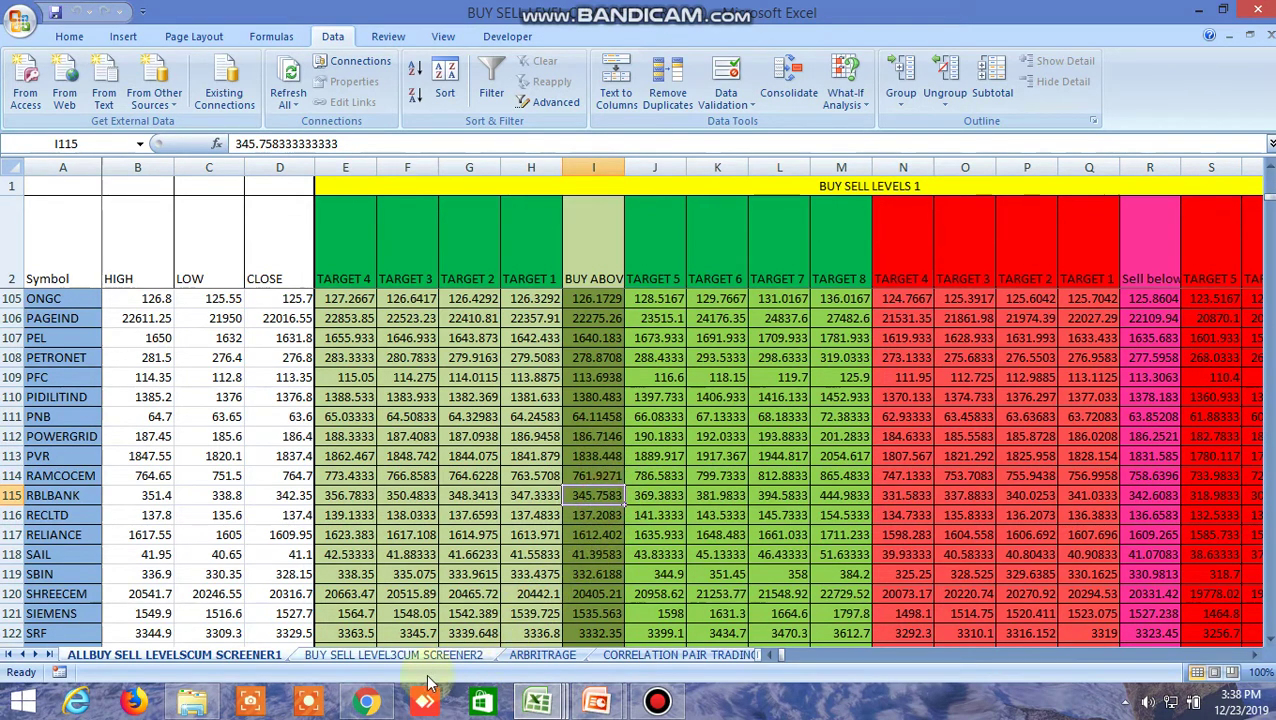
click(366, 702)
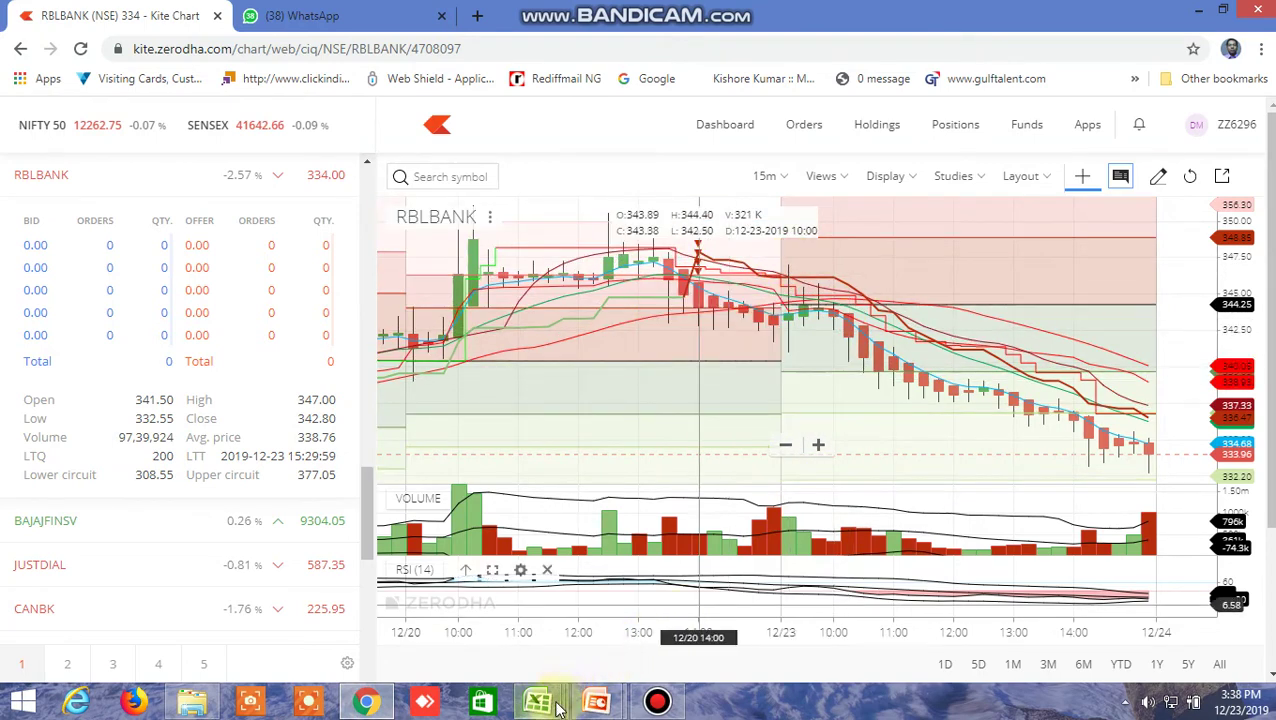
mouse_move(538, 702)
click(807, 600)
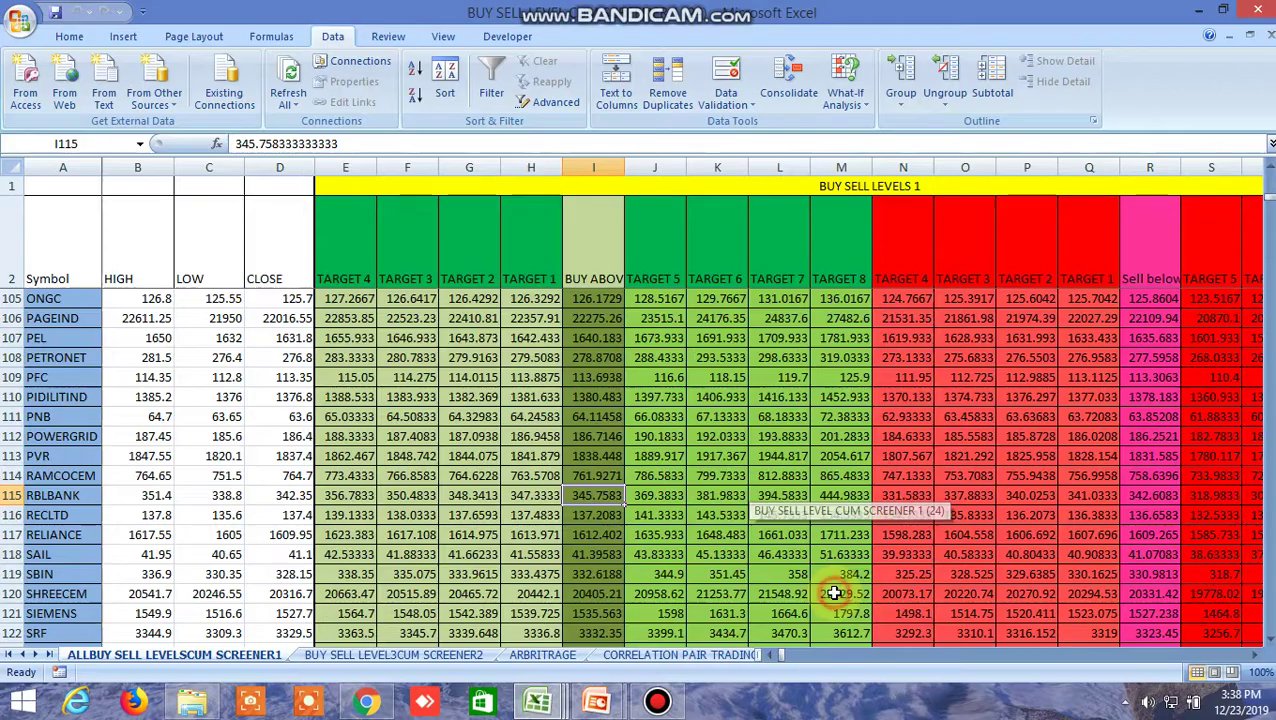
click(1172, 500)
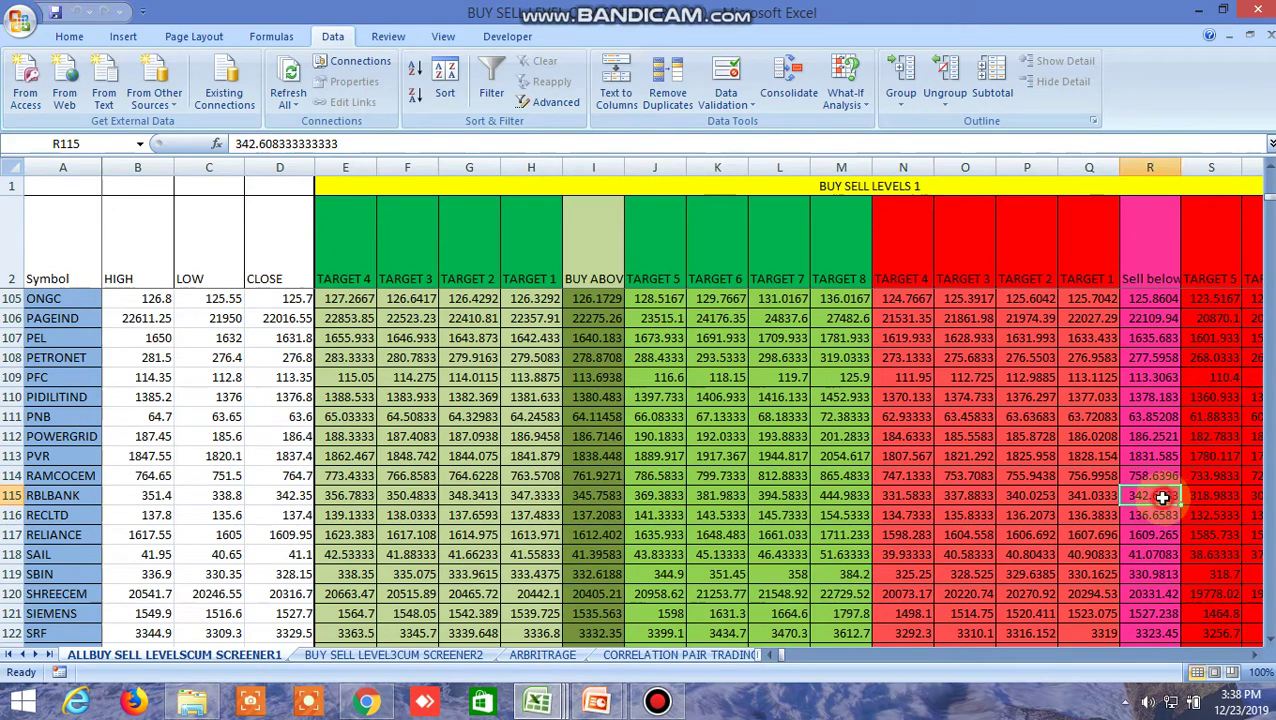
click(366, 702)
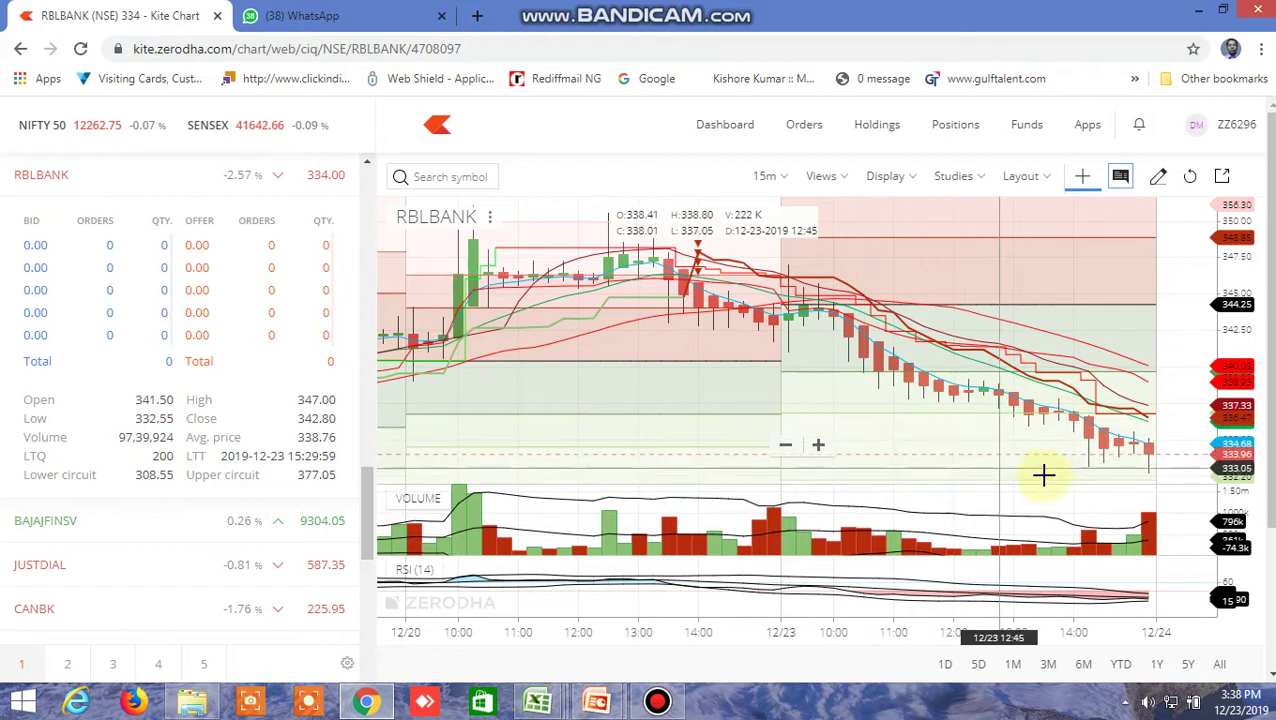
mouse_move(760, 520)
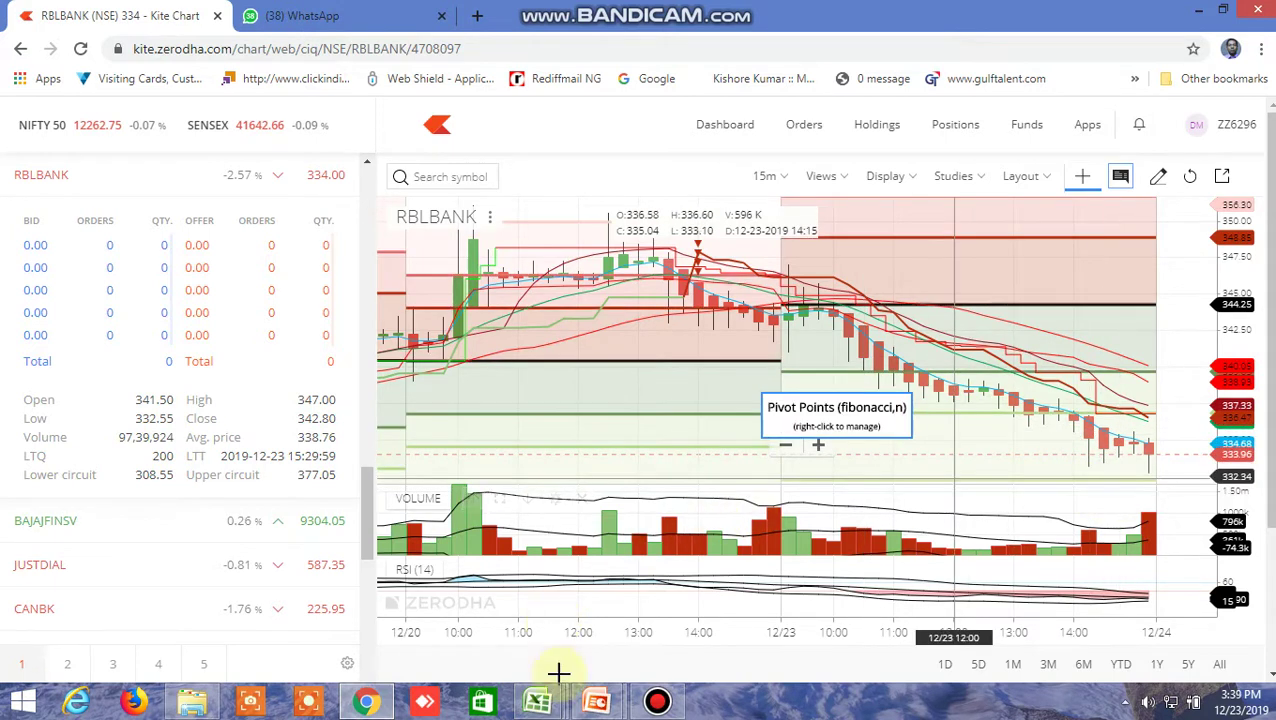
- Check RBLBANK's row-116 buy and sell levels, including 343.6132, against its Kite chart
mouse_move(538, 701)
click(642, 596)
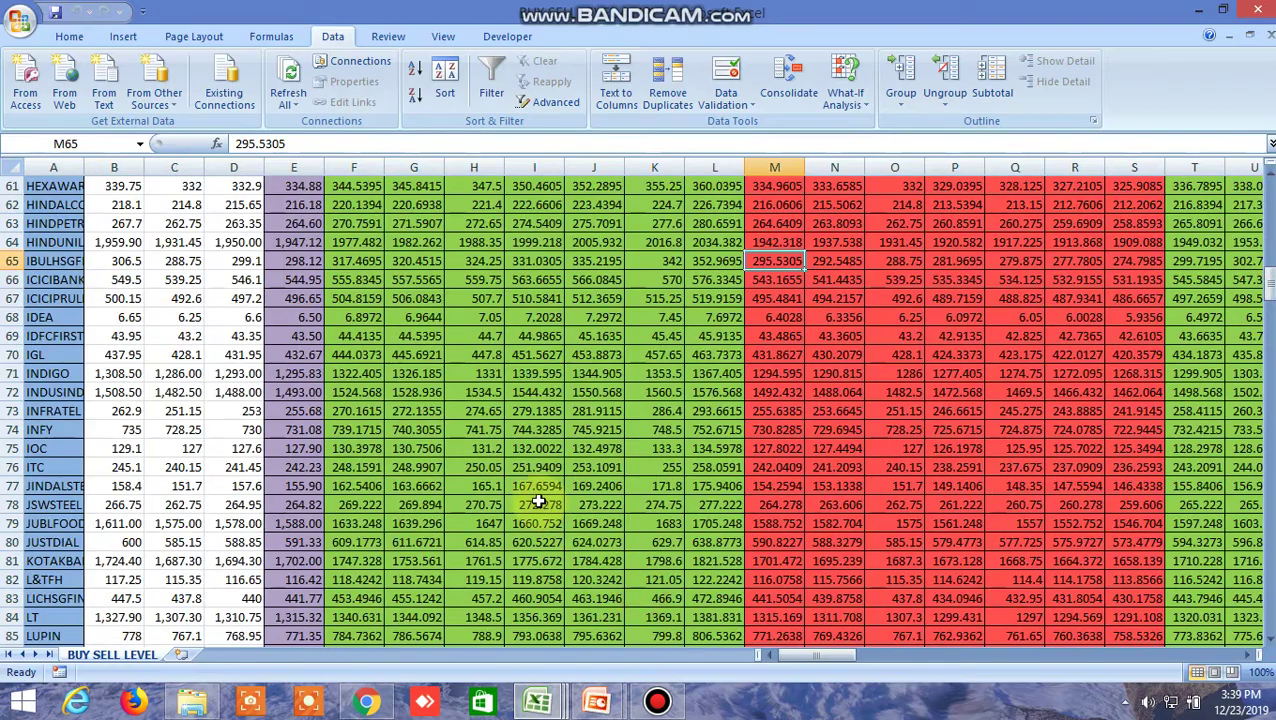
scroll(521, 455, down, 1)
scroll(507, 448, down, 3)
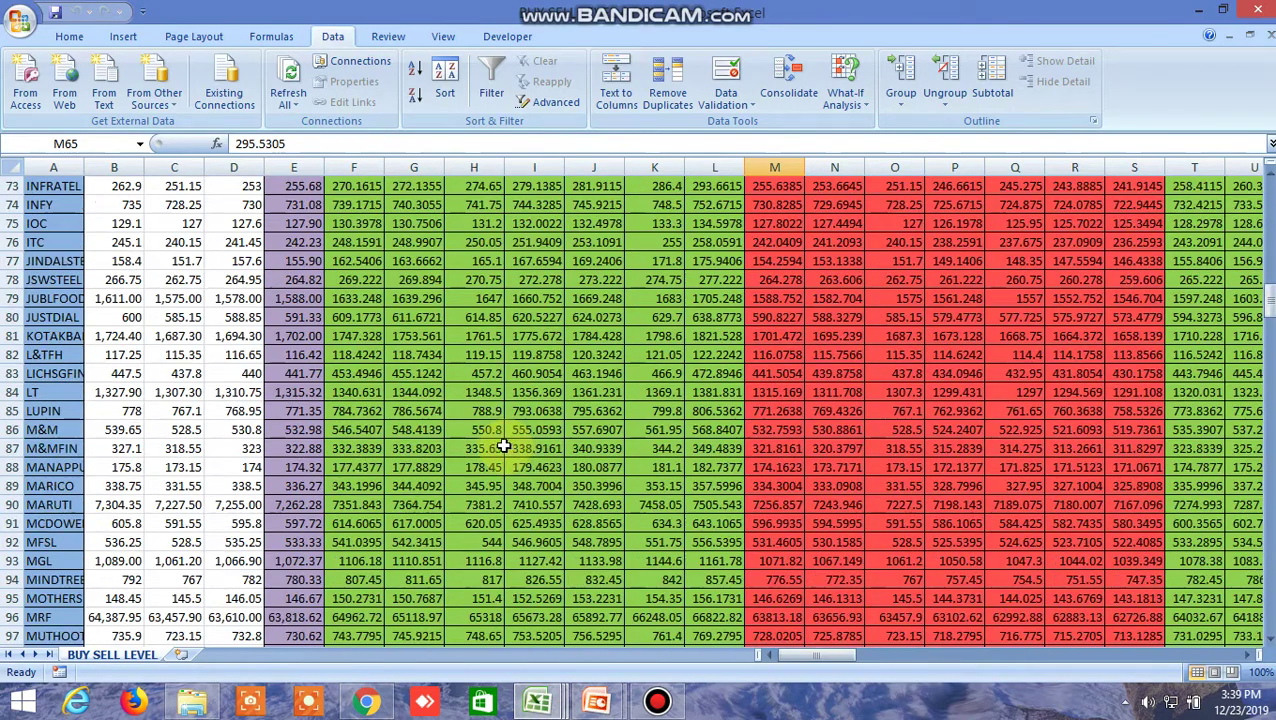
scroll(505, 447, down, 1)
scroll(505, 447, down, 1)
scroll(505, 447, down, 2)
scroll(505, 447, down, 1)
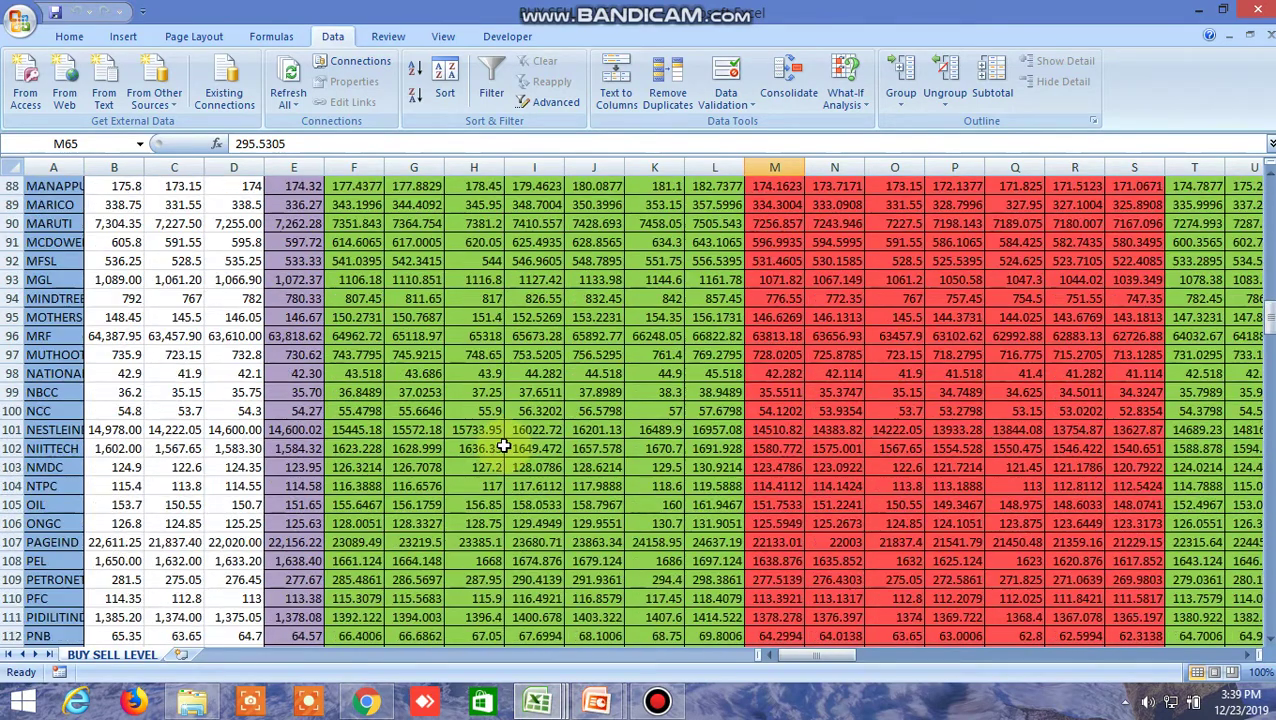
scroll(505, 447, down, 3)
scroll(505, 447, down, 1)
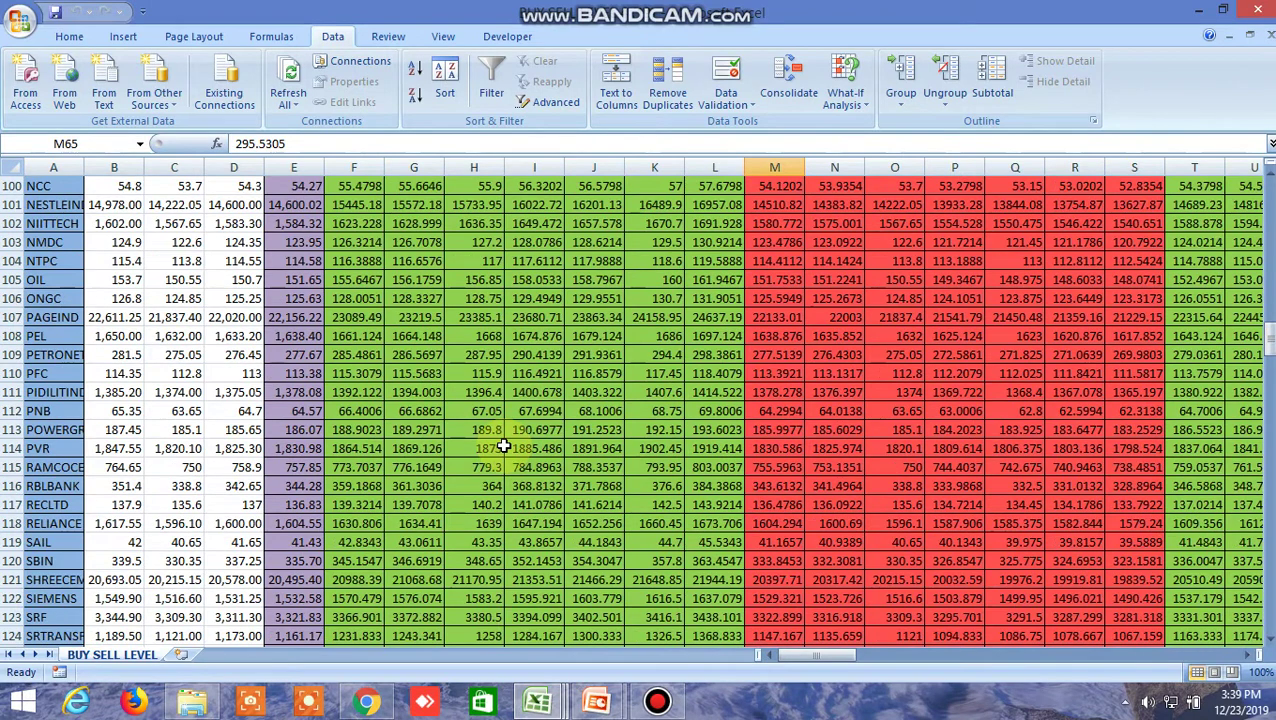
click(354, 486)
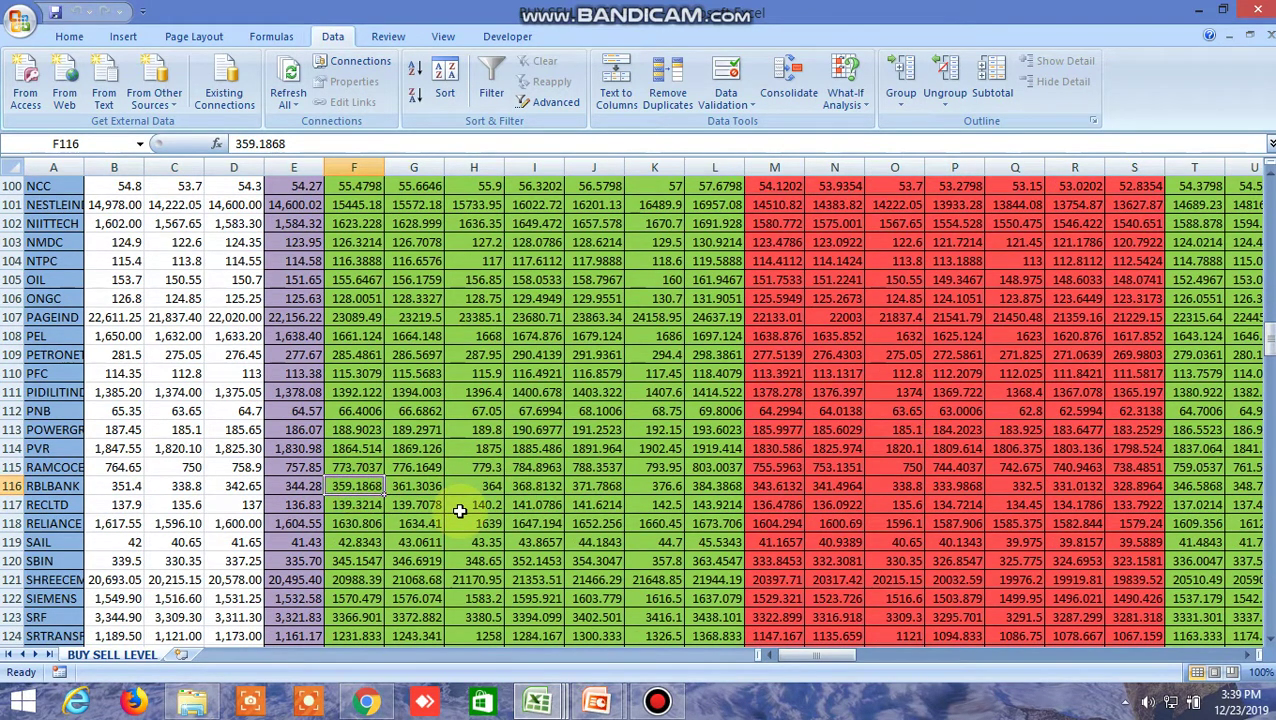
click(777, 486)
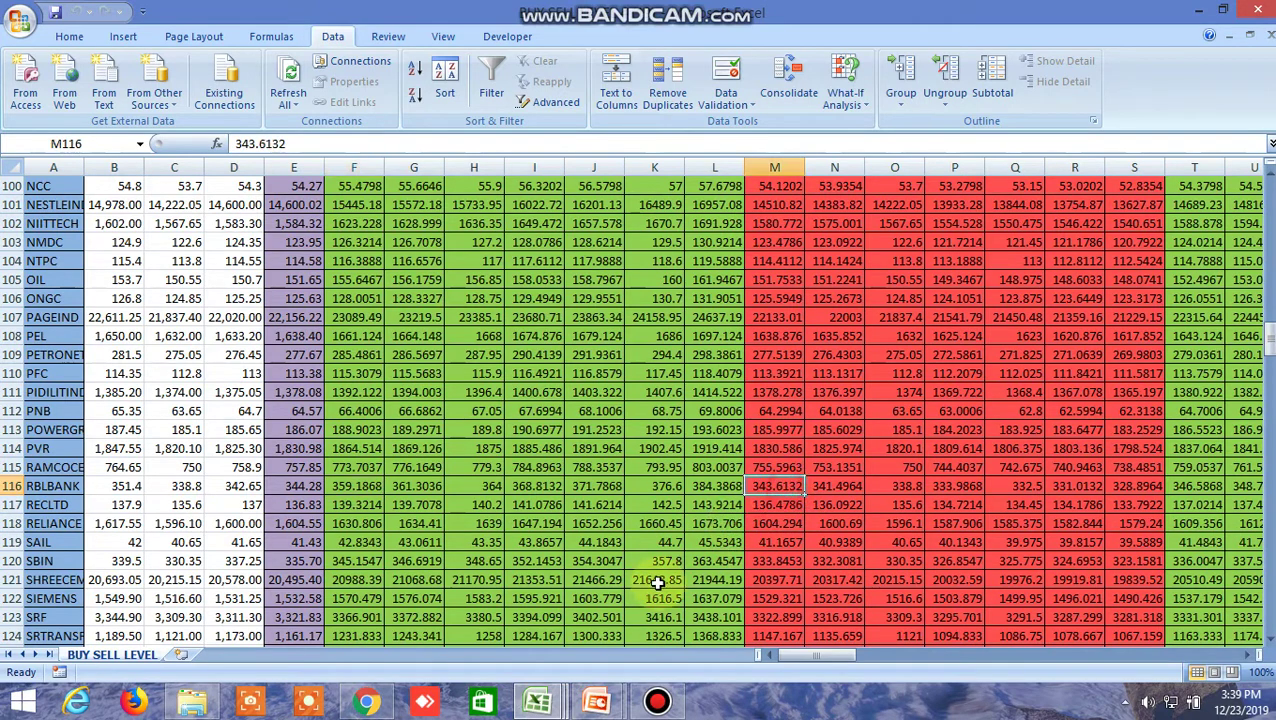
click(366, 704)
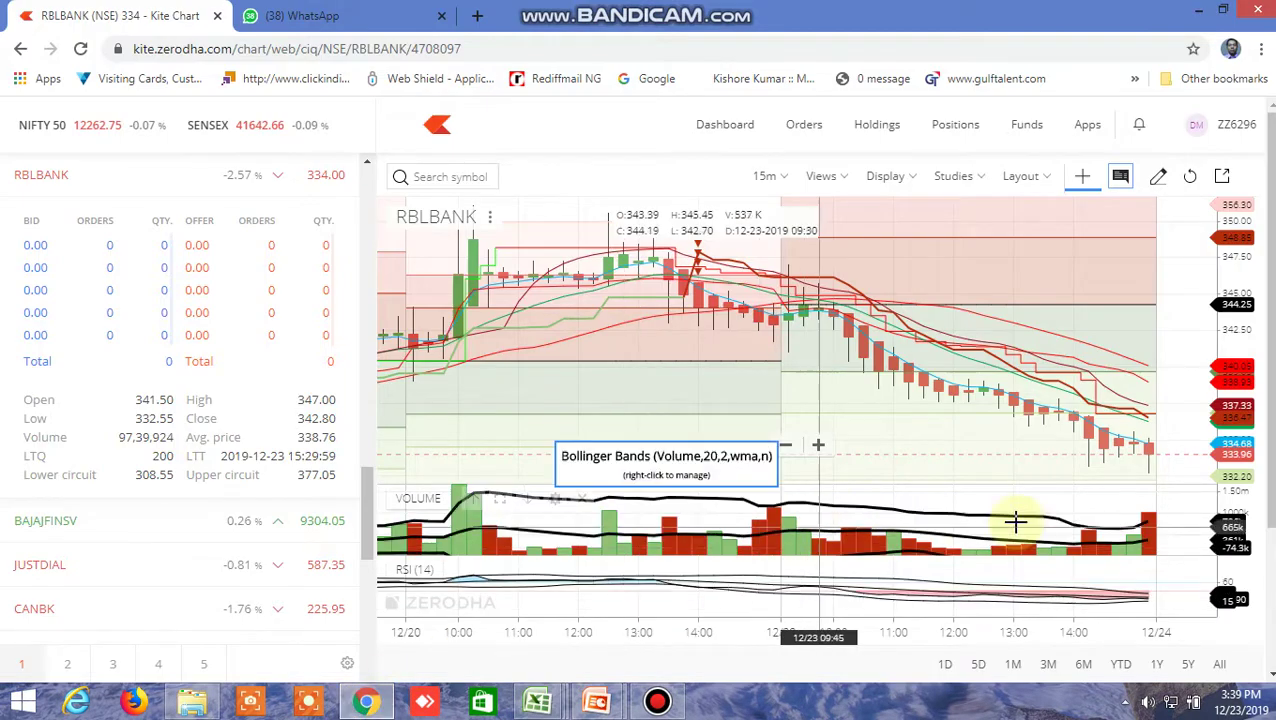
- Check the BANKNIFTY futures buy-above level 32315.79 in I160 of the screener
click(545, 700)
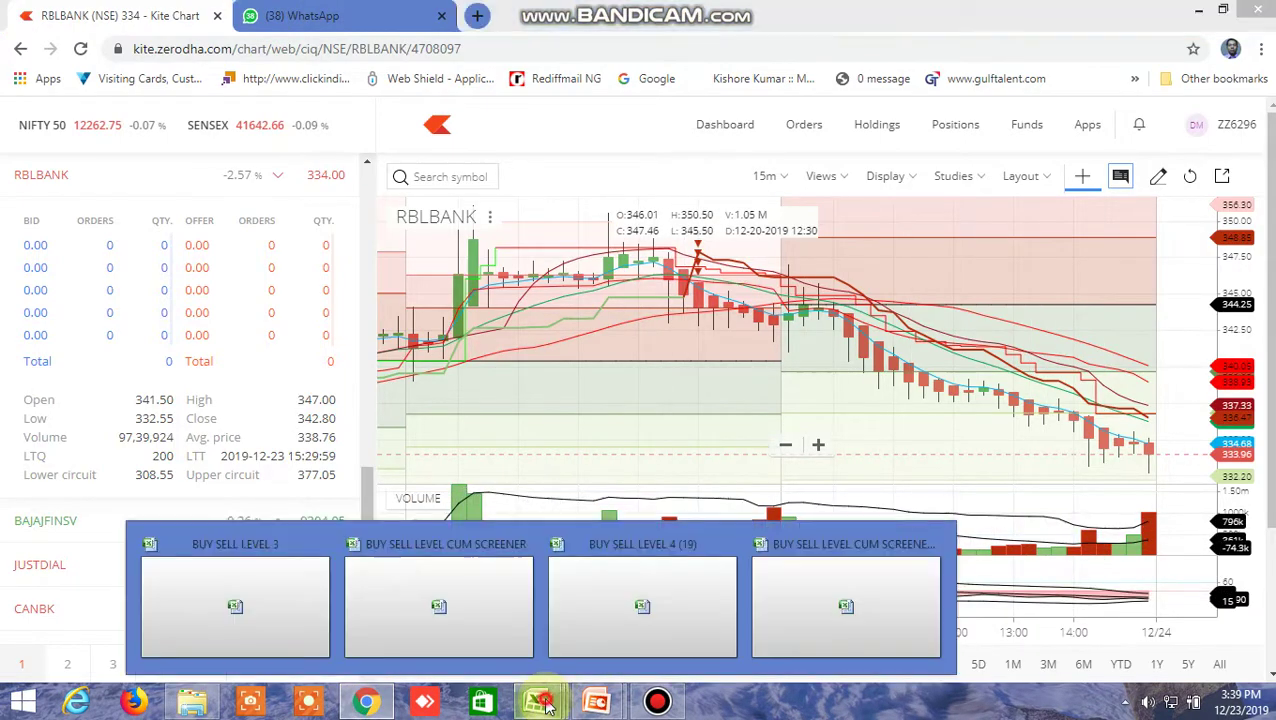
click(820, 613)
scroll(484, 472, down, 7)
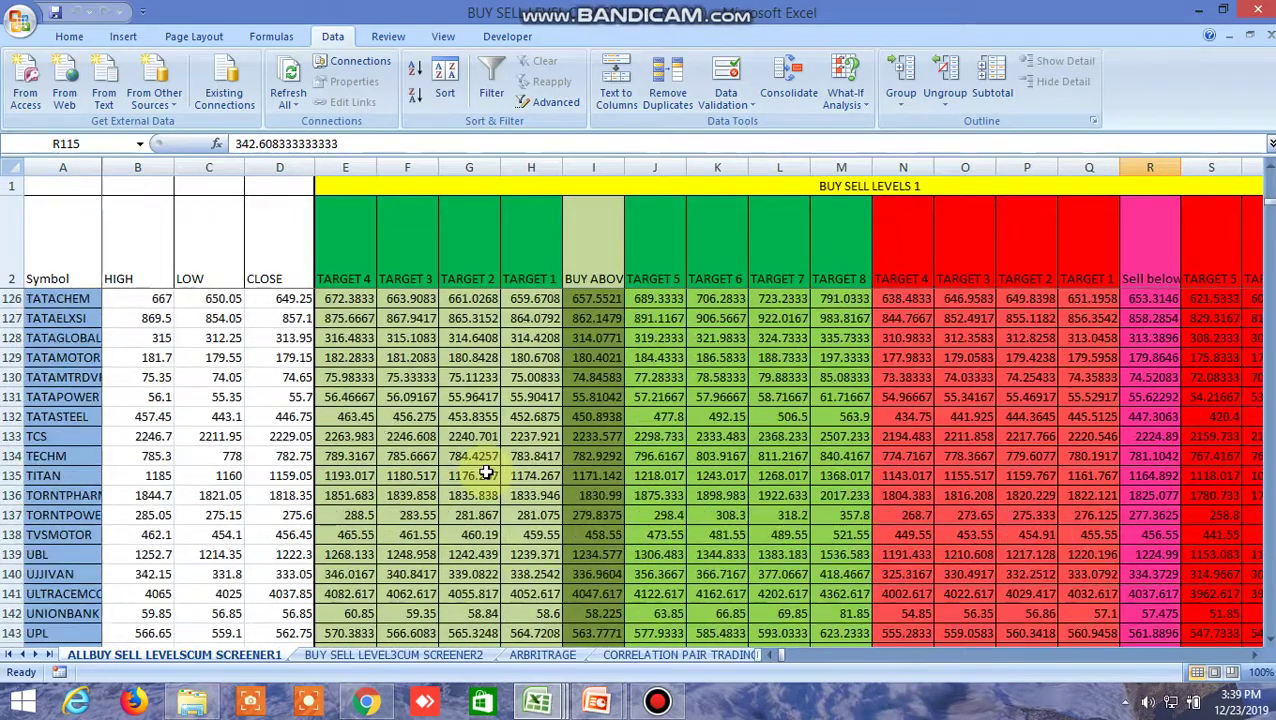
scroll(486, 472, down, 5)
scroll(490, 472, down, 1)
scroll(494, 472, down, 1)
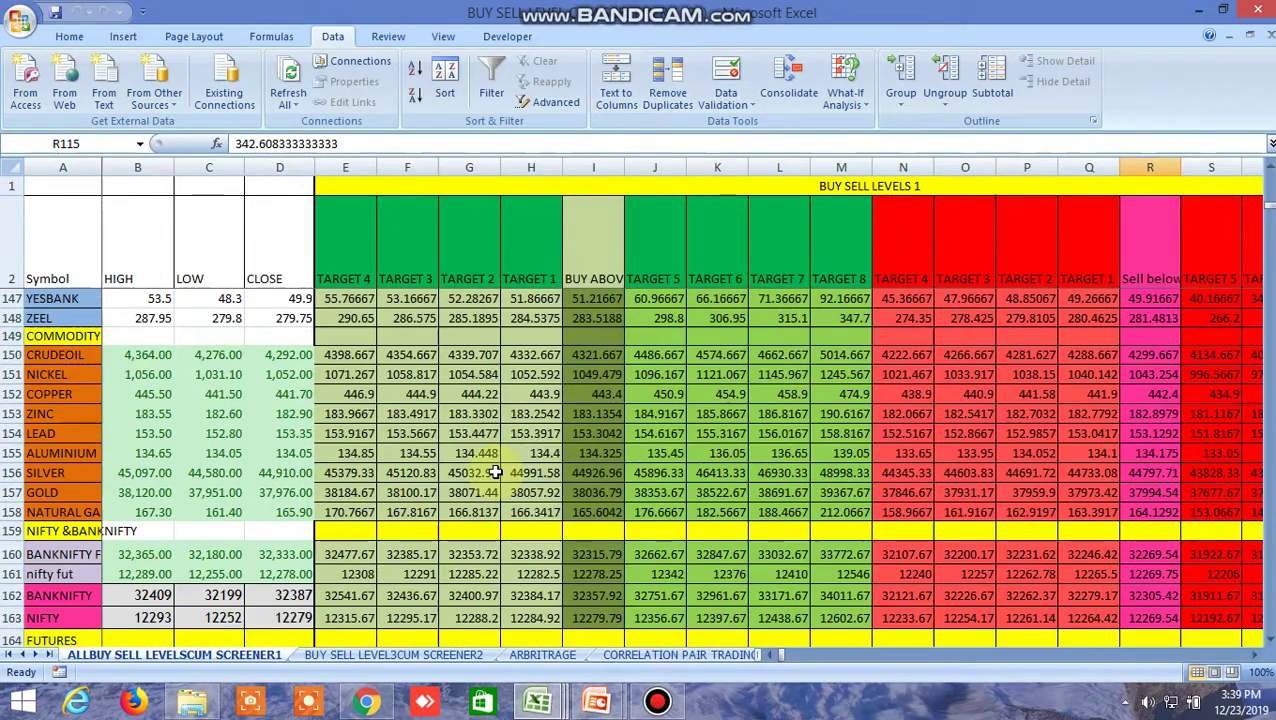
scroll(496, 470, down, 1)
click(604, 498)
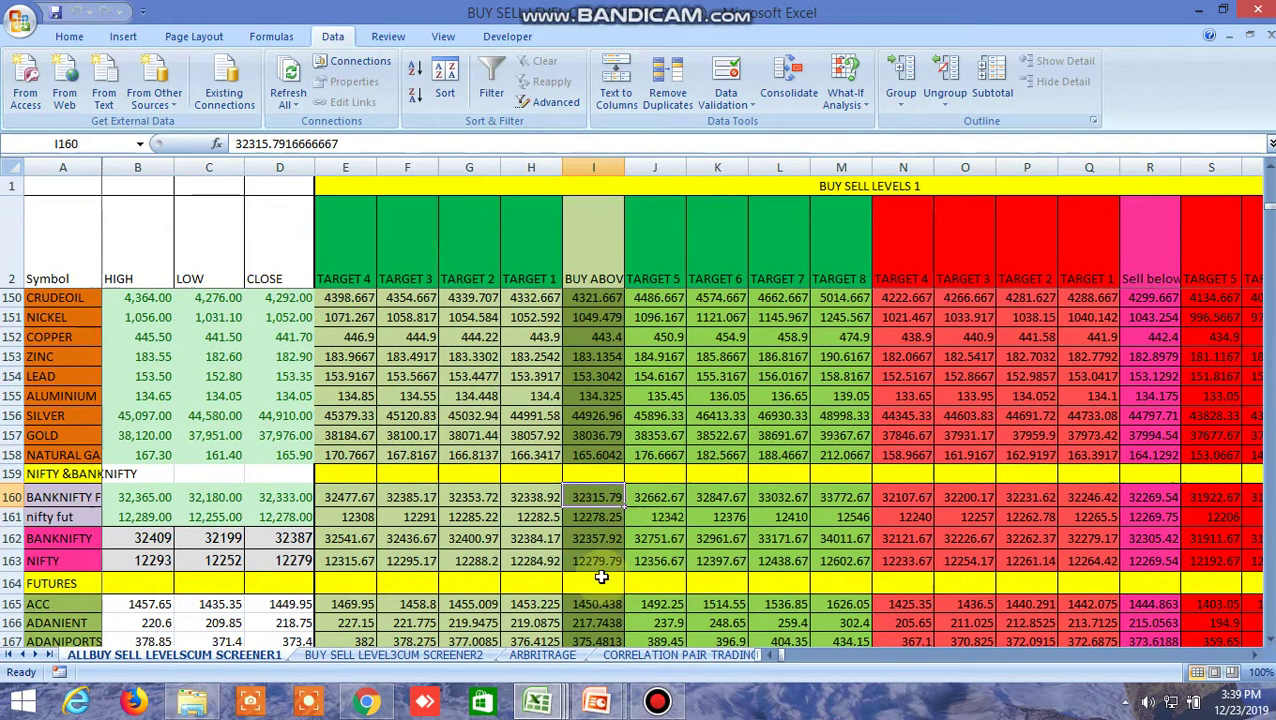
click(366, 702)
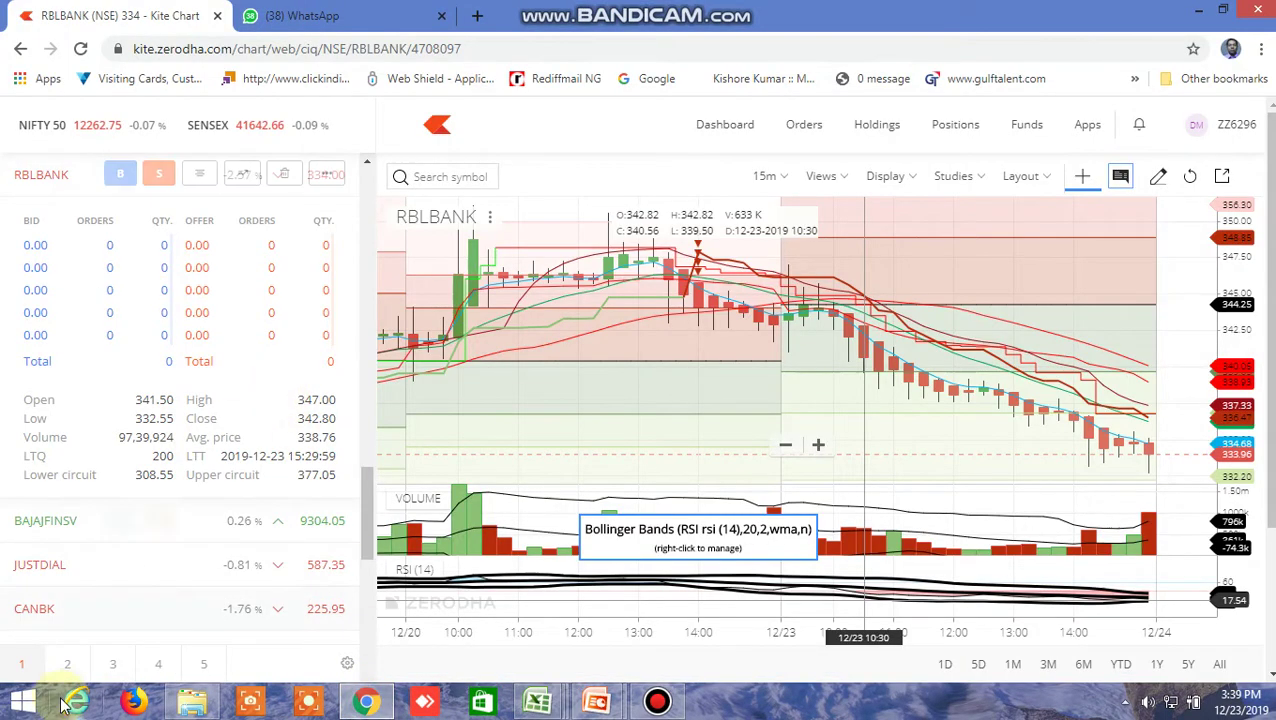
- Chart BANKNIFTY19DECFUT from watchlist page 3 in Kite, then return to the screener workbook
click(113, 665)
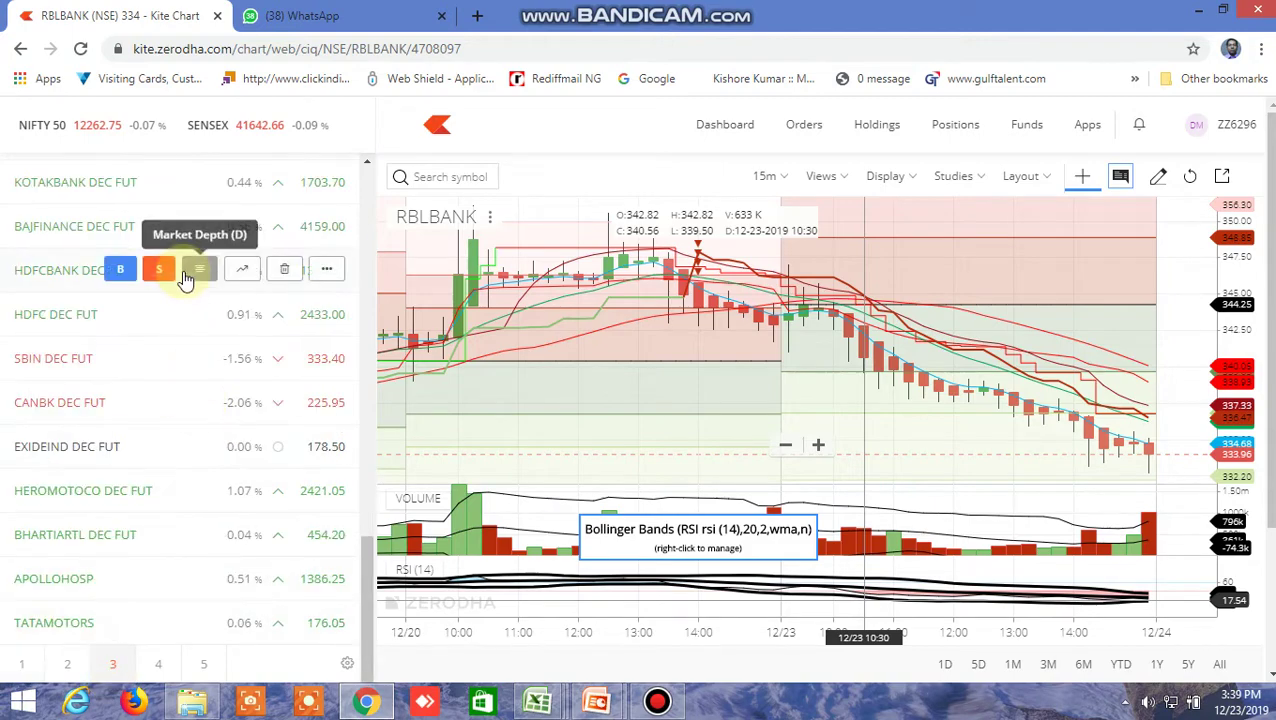
scroll(190, 270, up, 5)
scroll(180, 278, up, 5)
scroll(180, 278, up, 4)
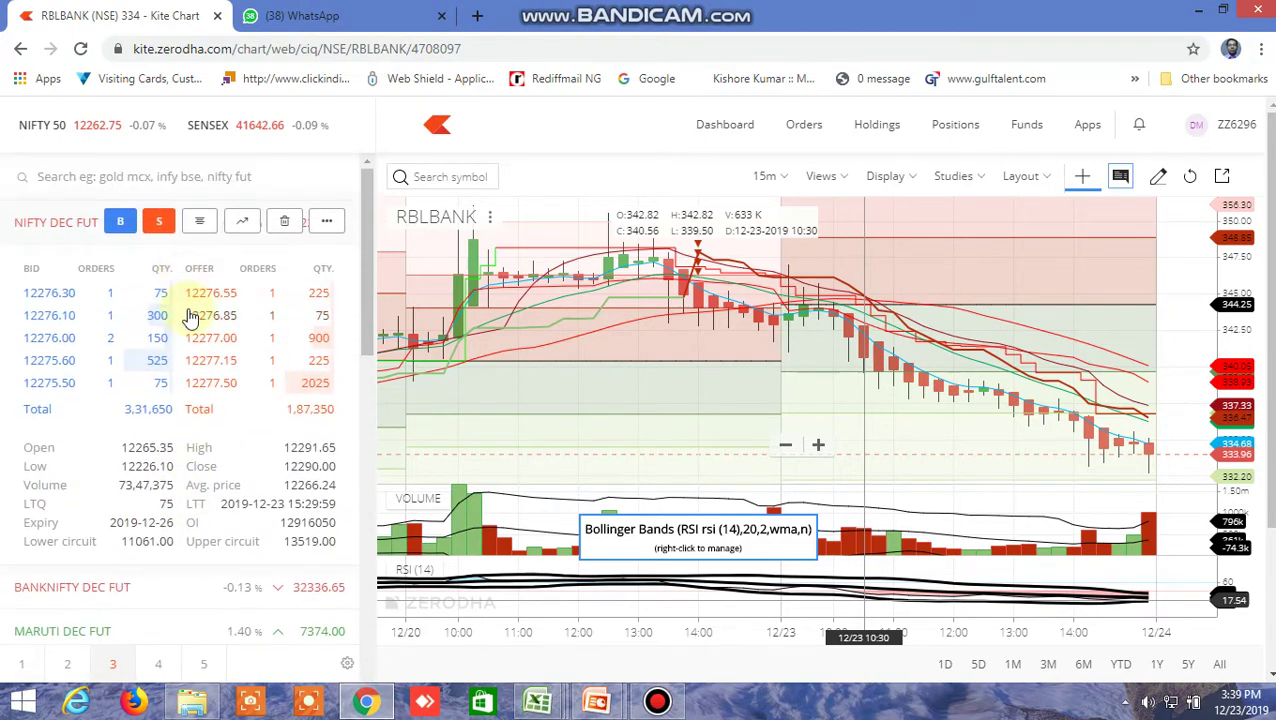
scroll(190, 316, down, 3)
click(199, 305)
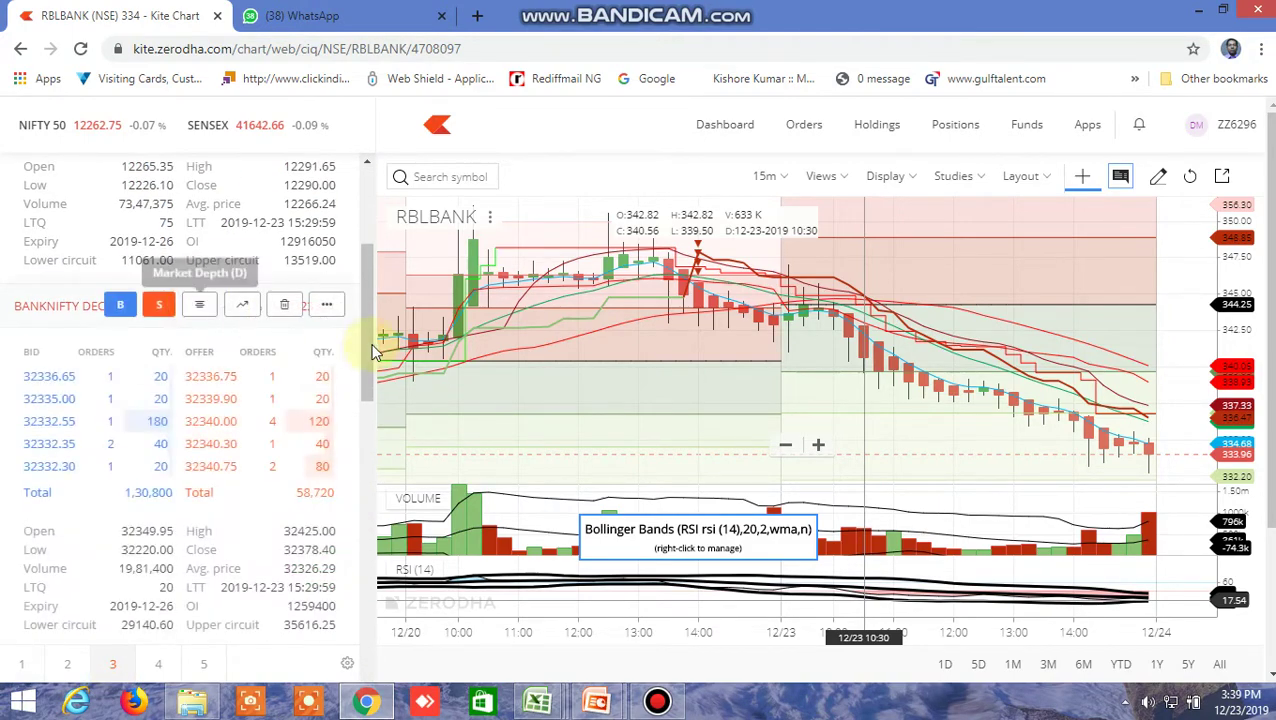
click(243, 306)
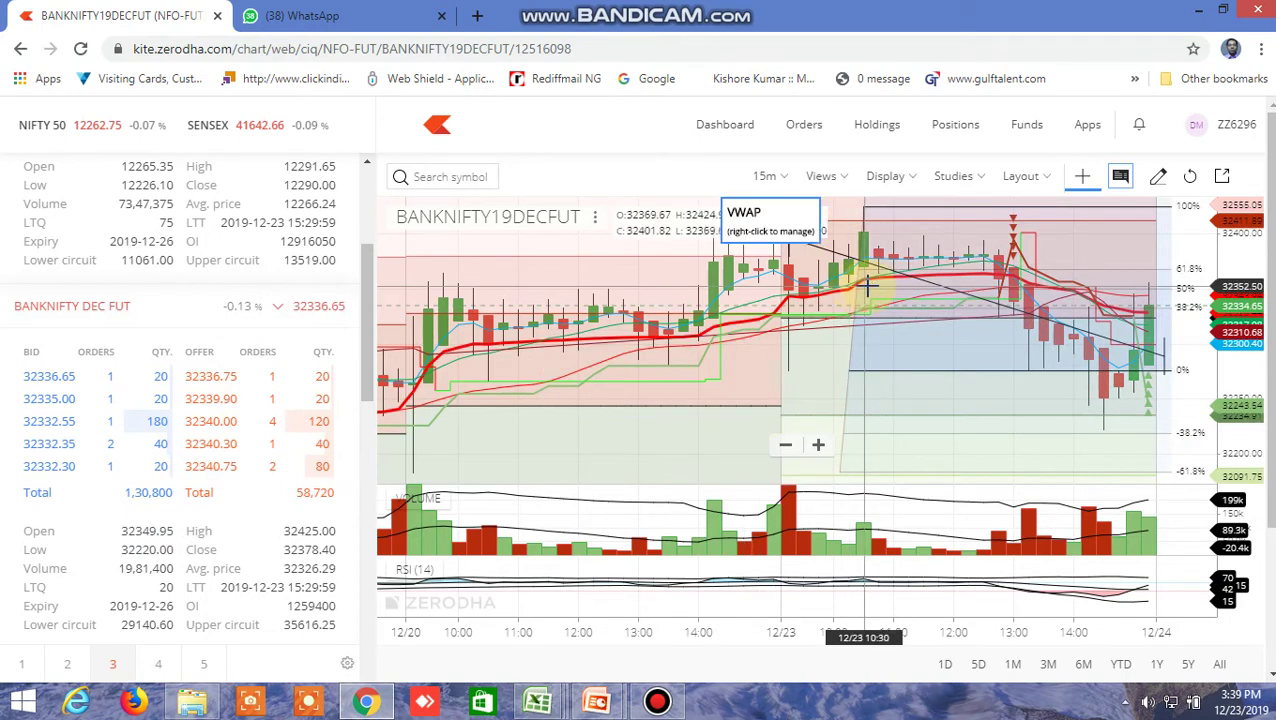
mouse_move(538, 701)
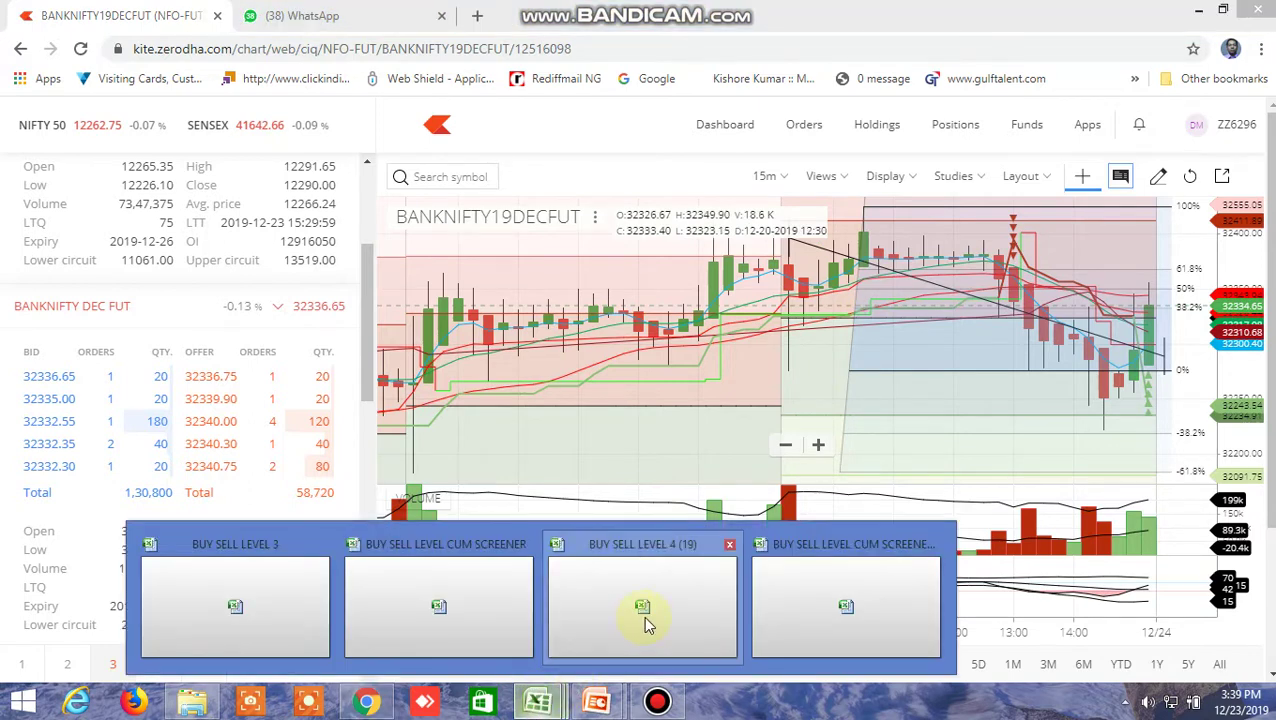
click(843, 616)
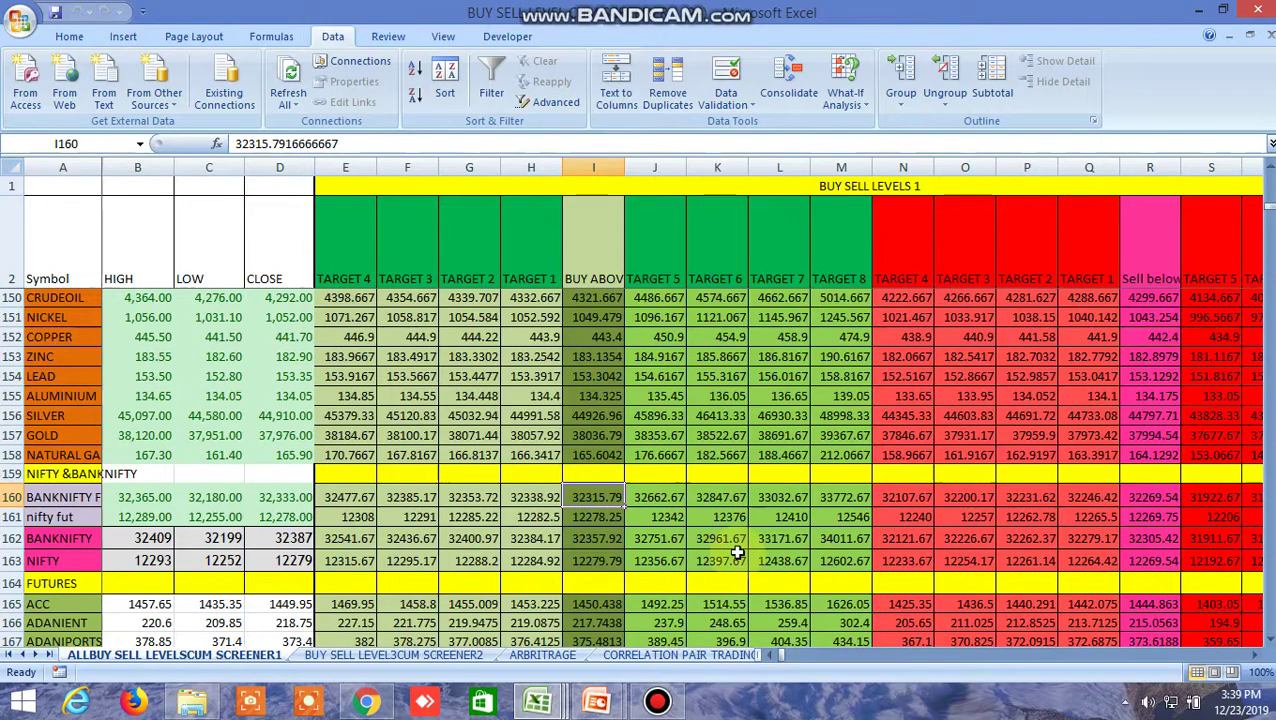
- Compare BANKNIFTY's R160 sell-below level and row-161 levels 32600.68 and 32279.32 with its Kite chart
click(1150, 497)
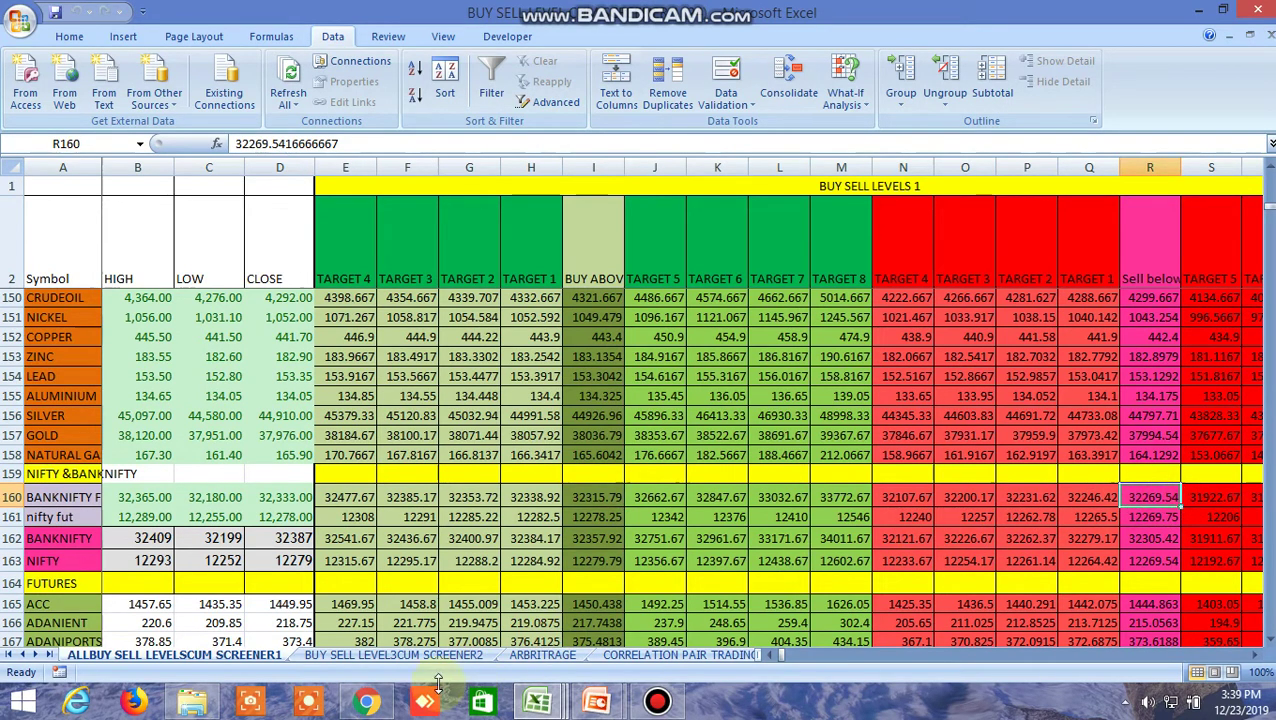
click(366, 703)
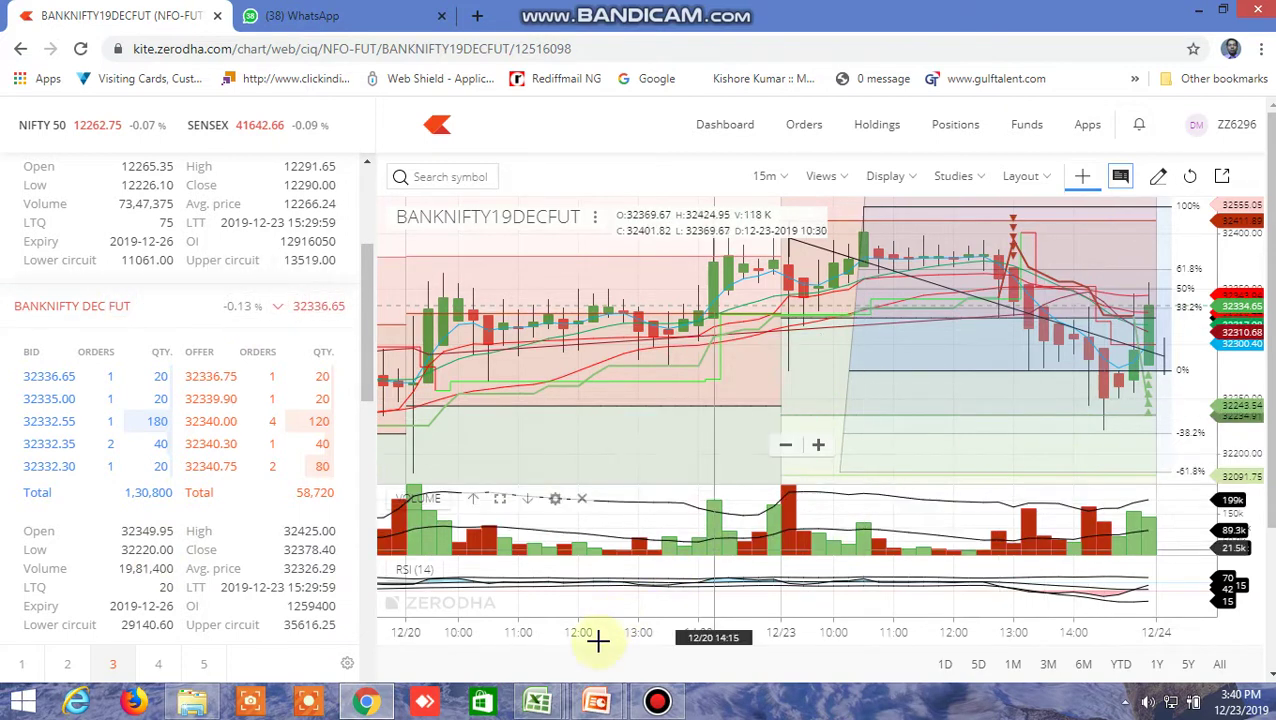
mouse_move(538, 701)
click(636, 601)
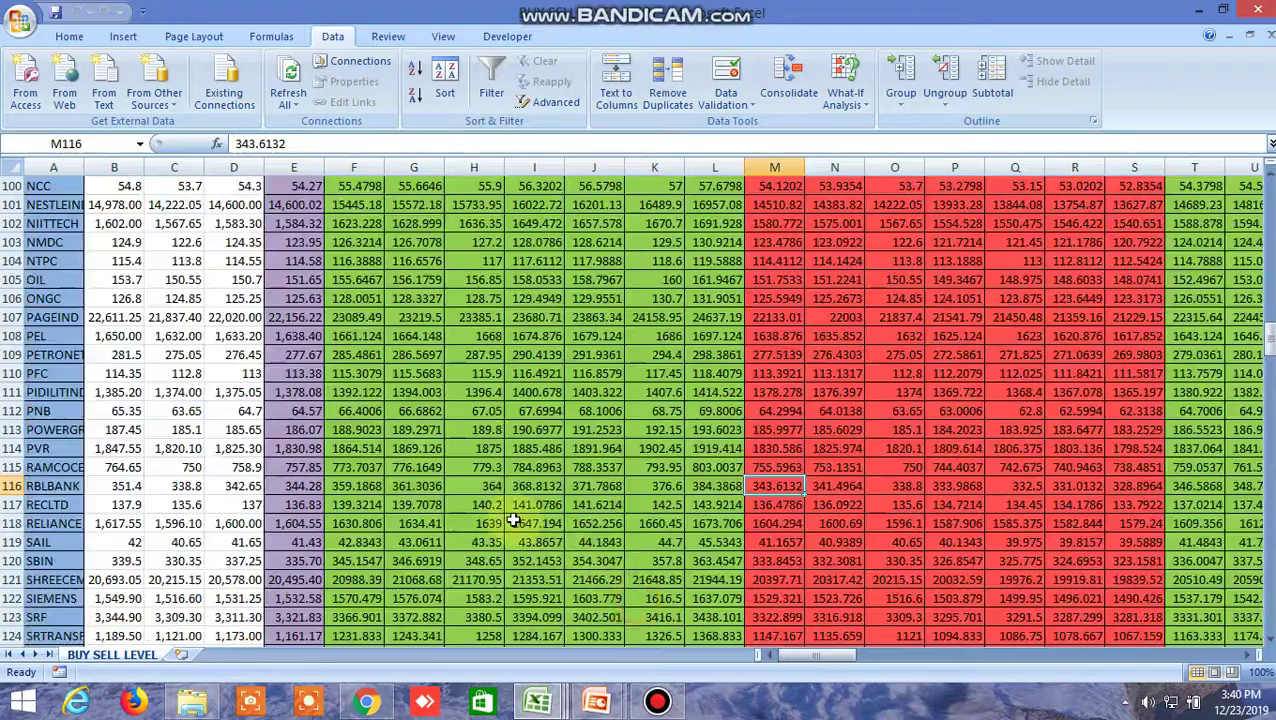
scroll(513, 520, down, 9)
scroll(513, 520, down, 4)
scroll(512, 518, down, 2)
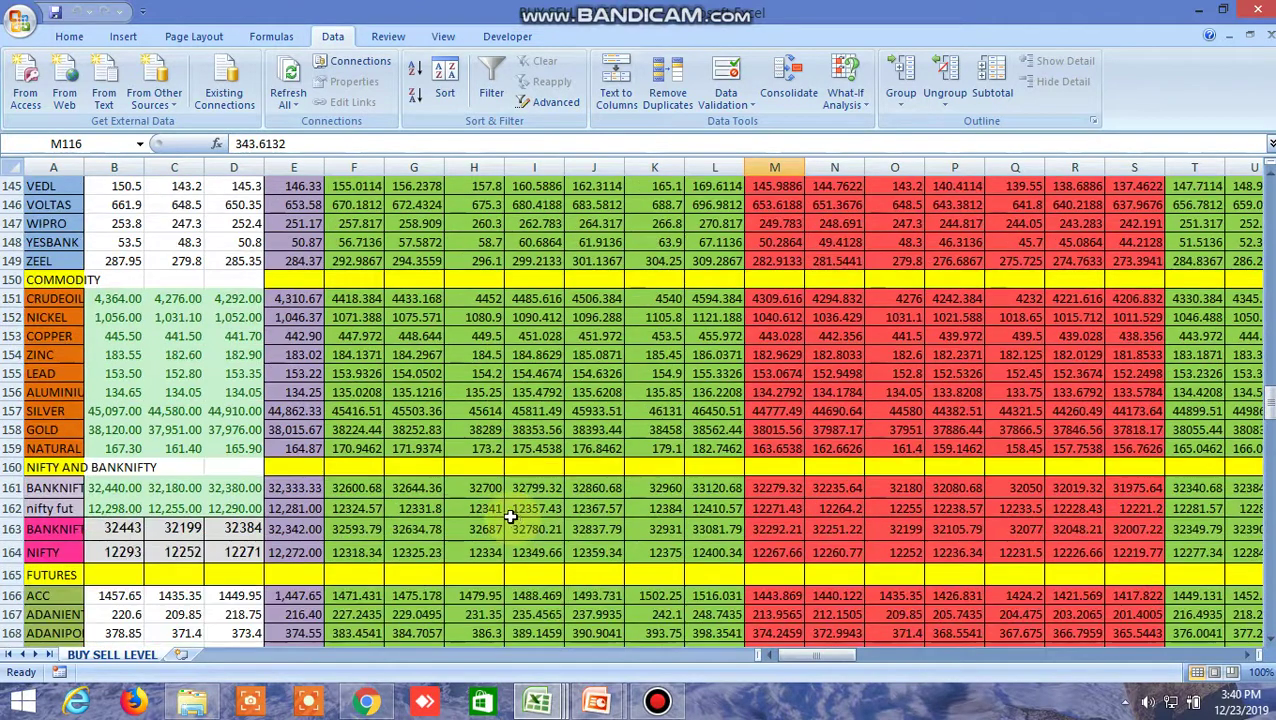
click(355, 488)
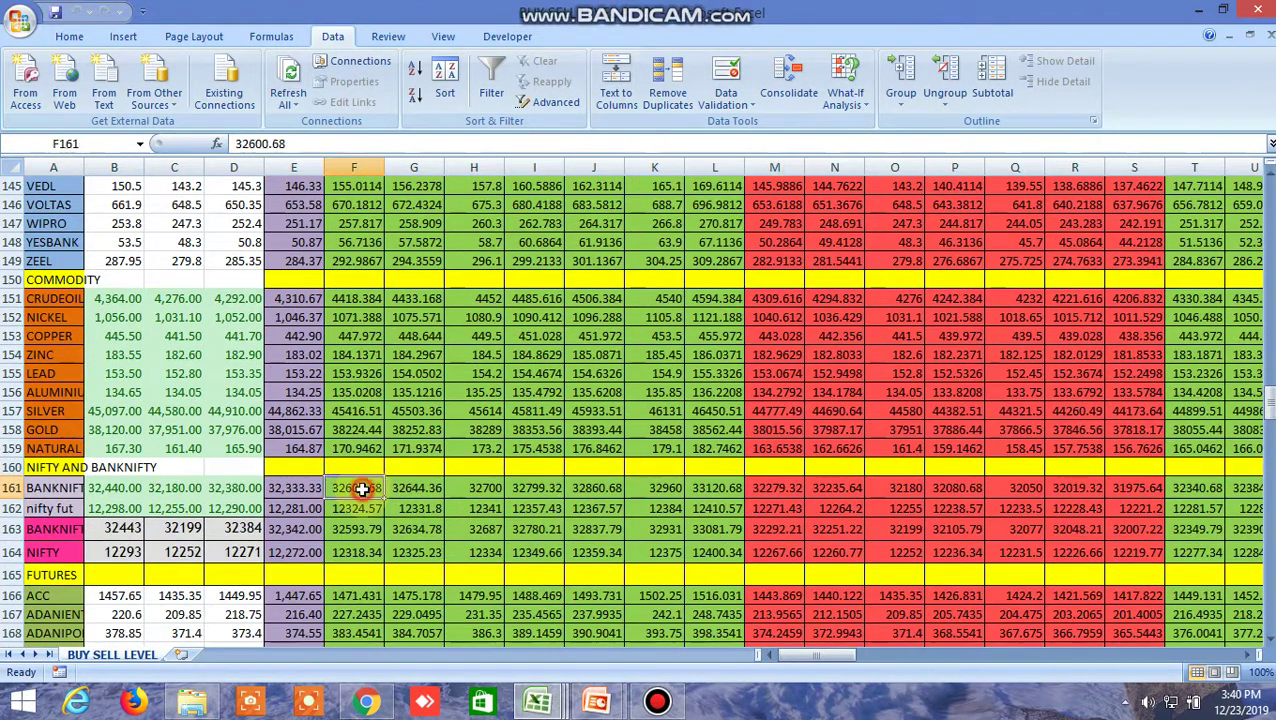
click(779, 492)
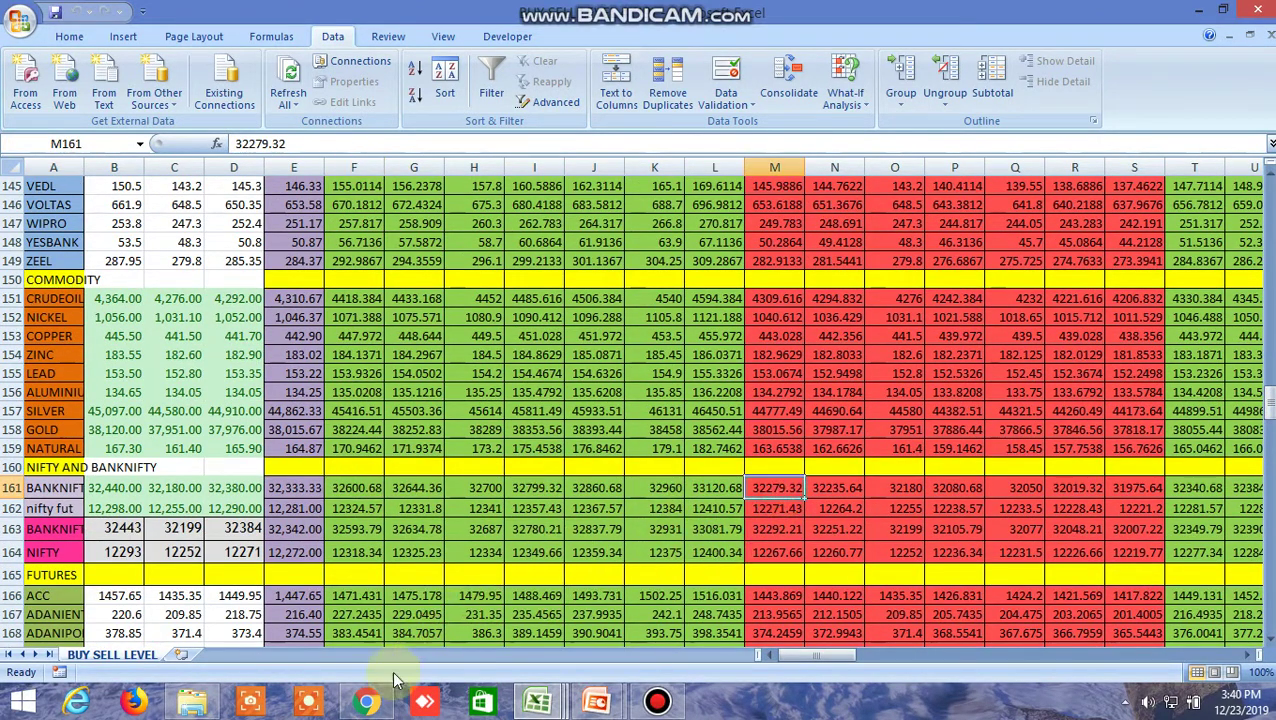
click(367, 705)
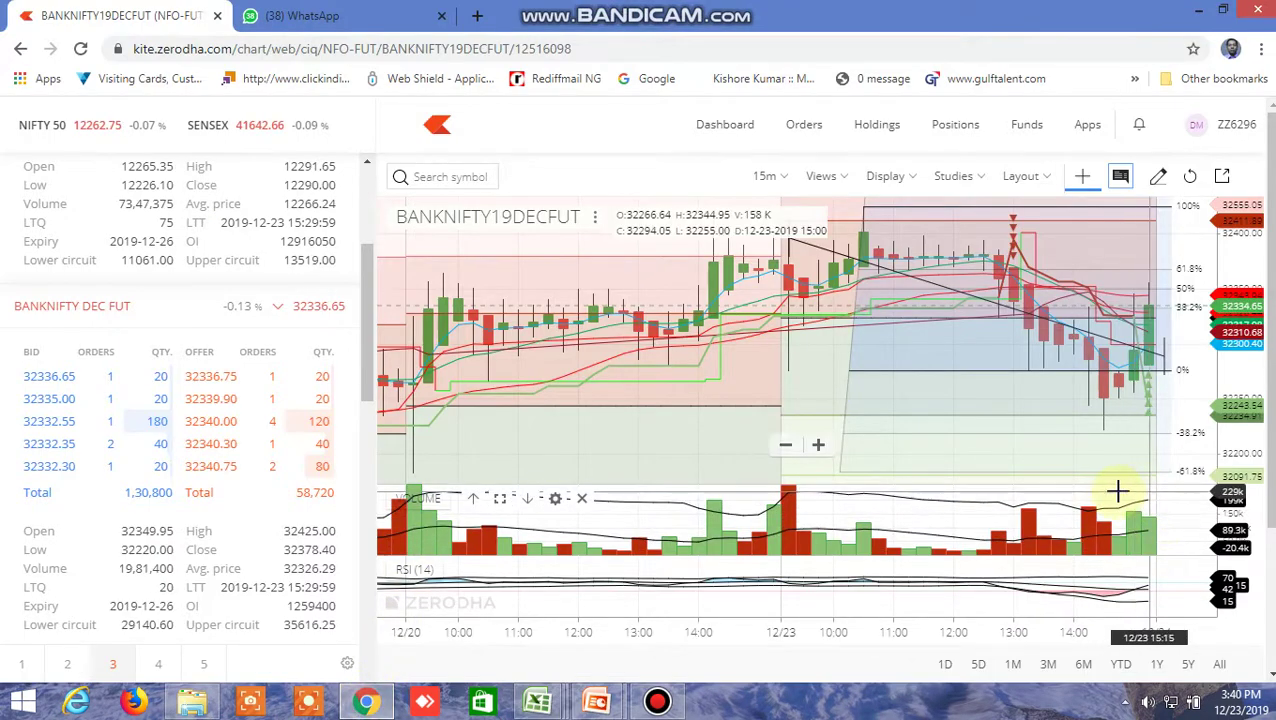
- Load the NIFTY19DECFUT 15-minute chart from the watchlist and zoom in
scroll(421, 370, down, 5)
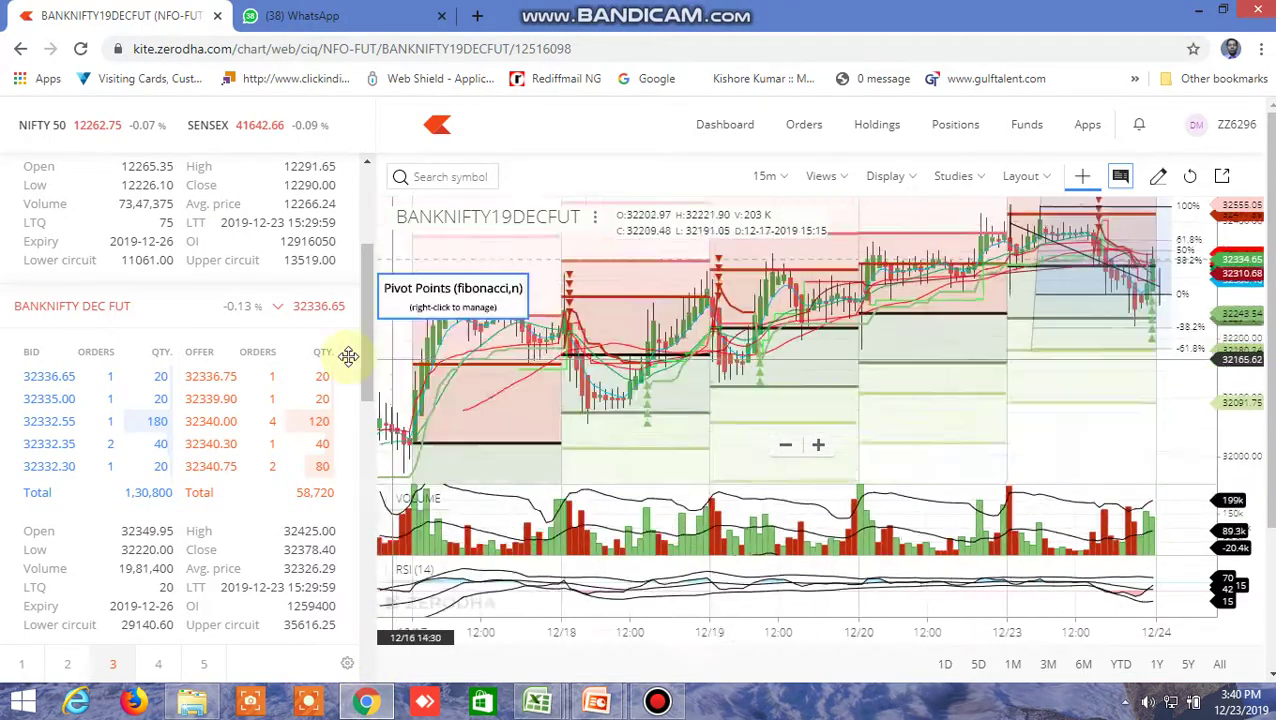
drag(362, 337, 358, 271)
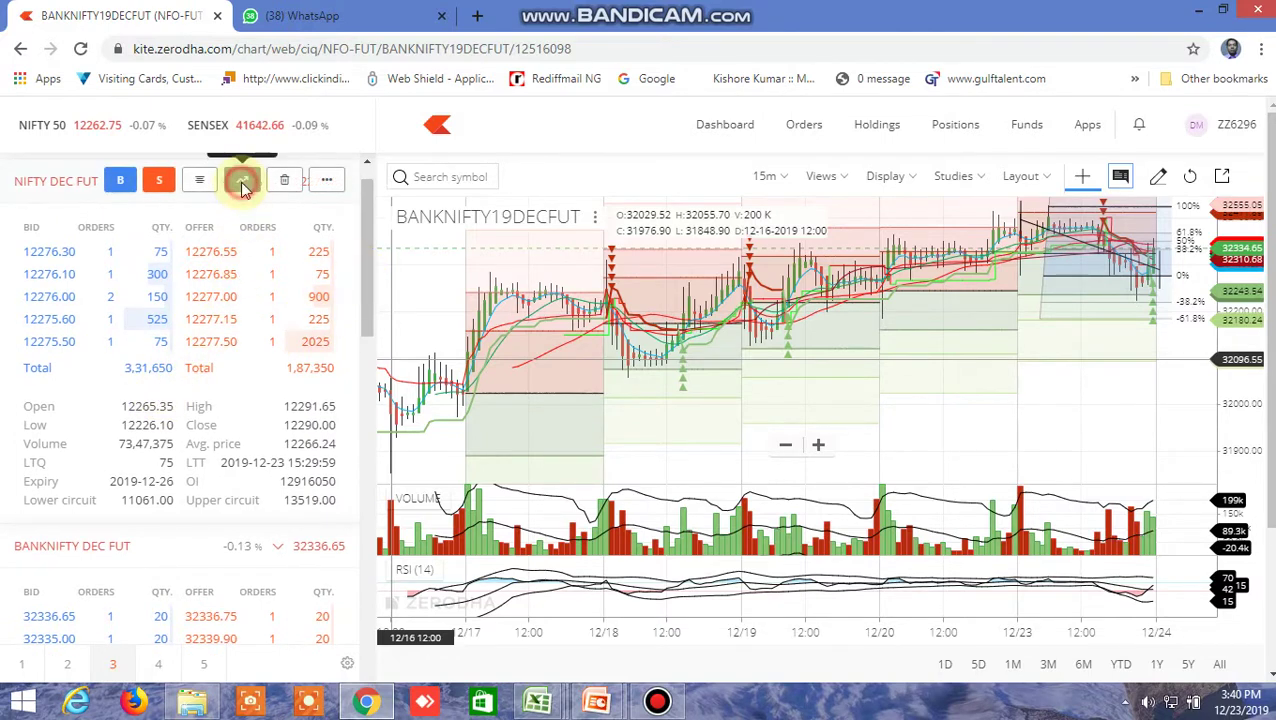
click(243, 184)
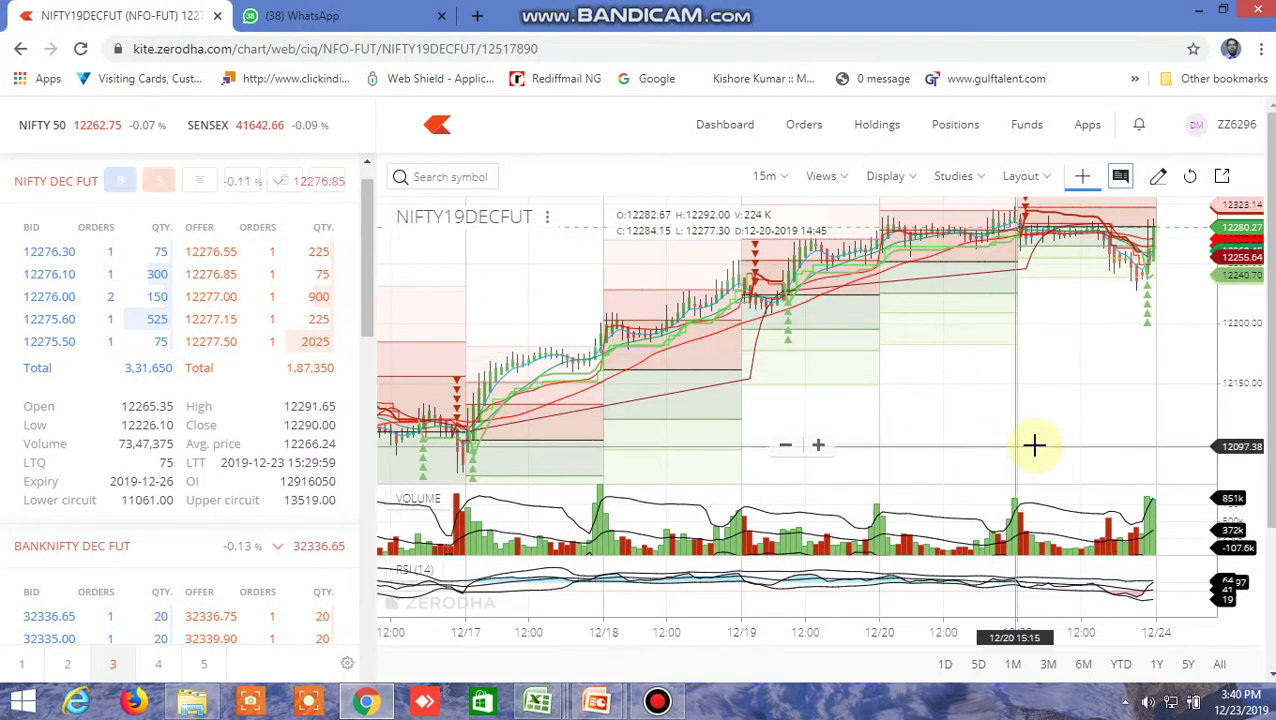
scroll(1035, 445, up, 5)
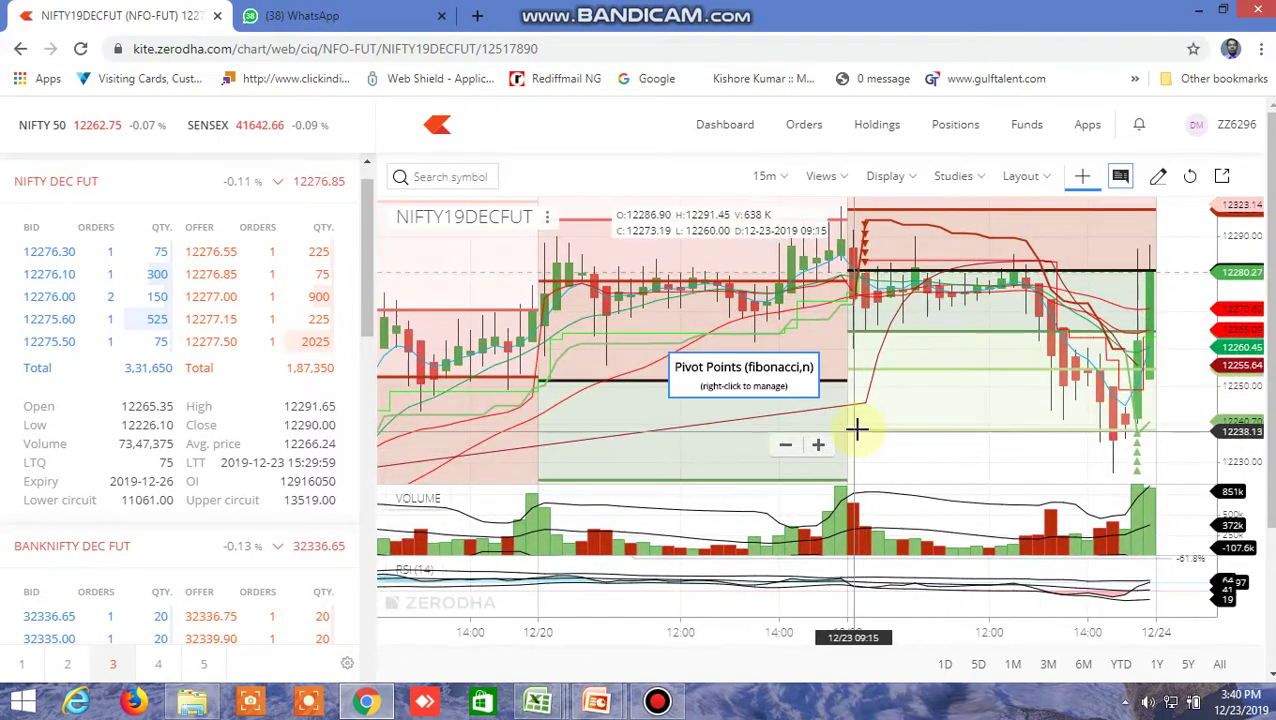